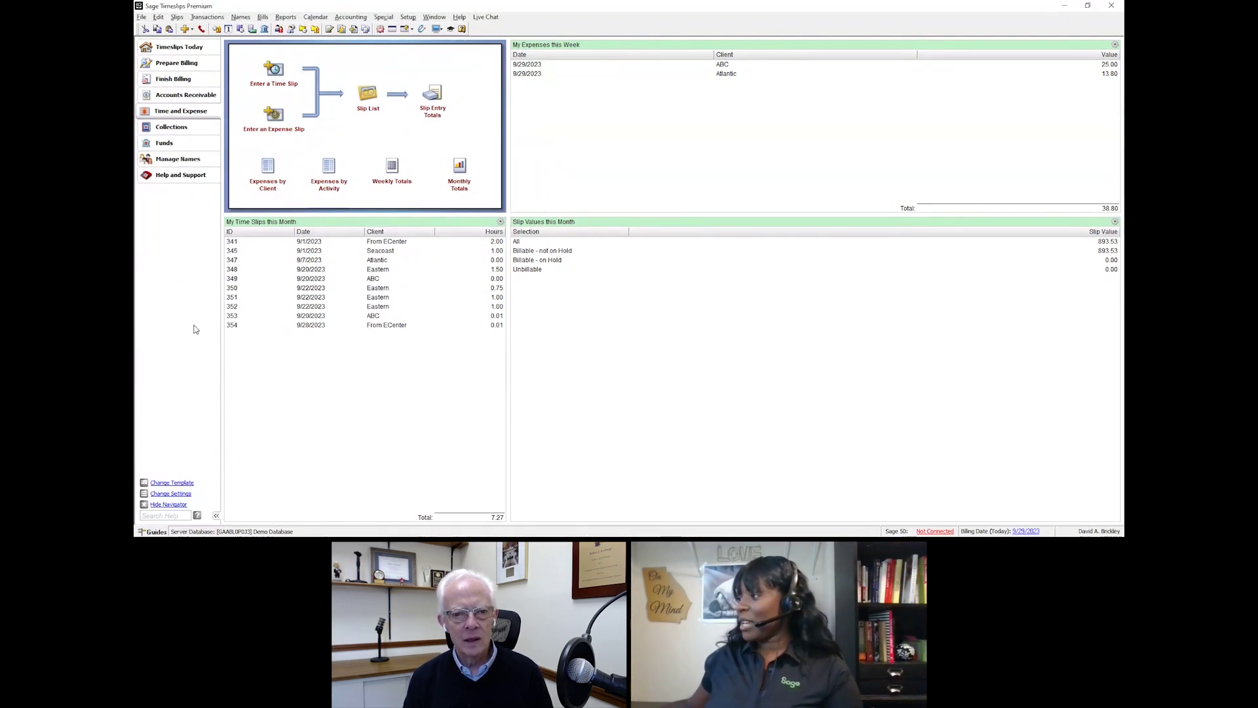
Step: Switch the navigator template to Tutorial in Preferences to show the Timeslips Overview
click(171, 481)
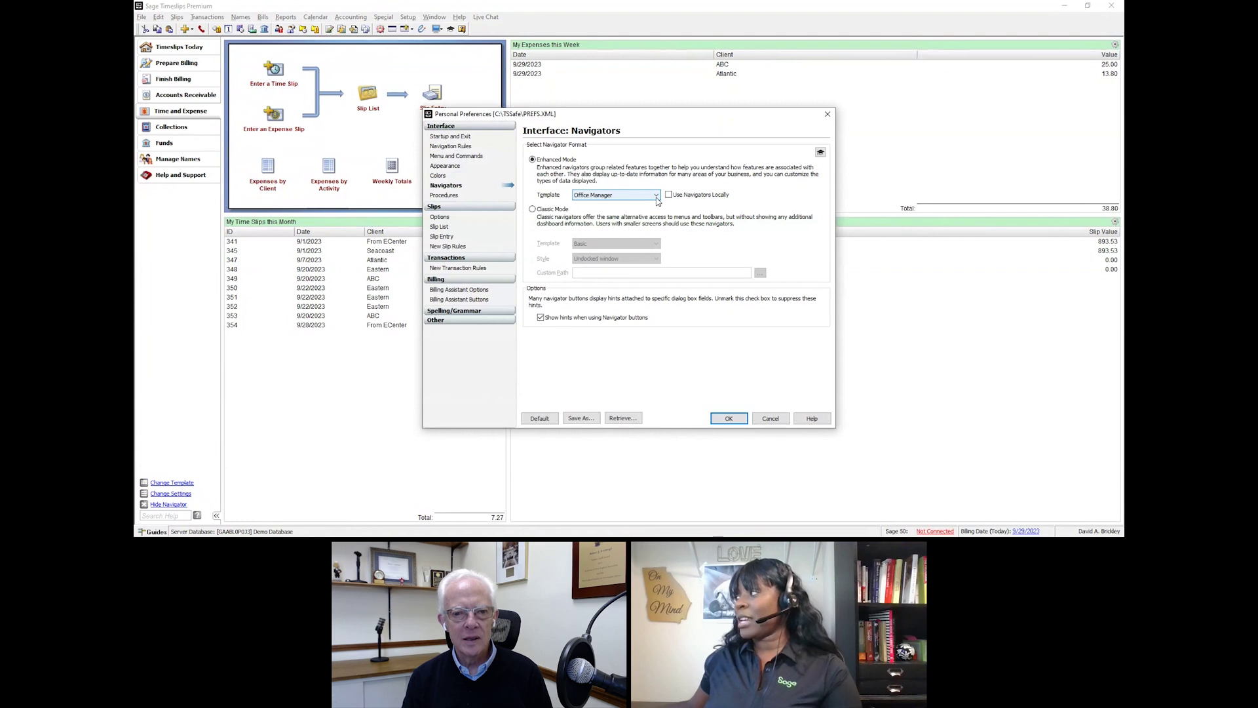
click(658, 200)
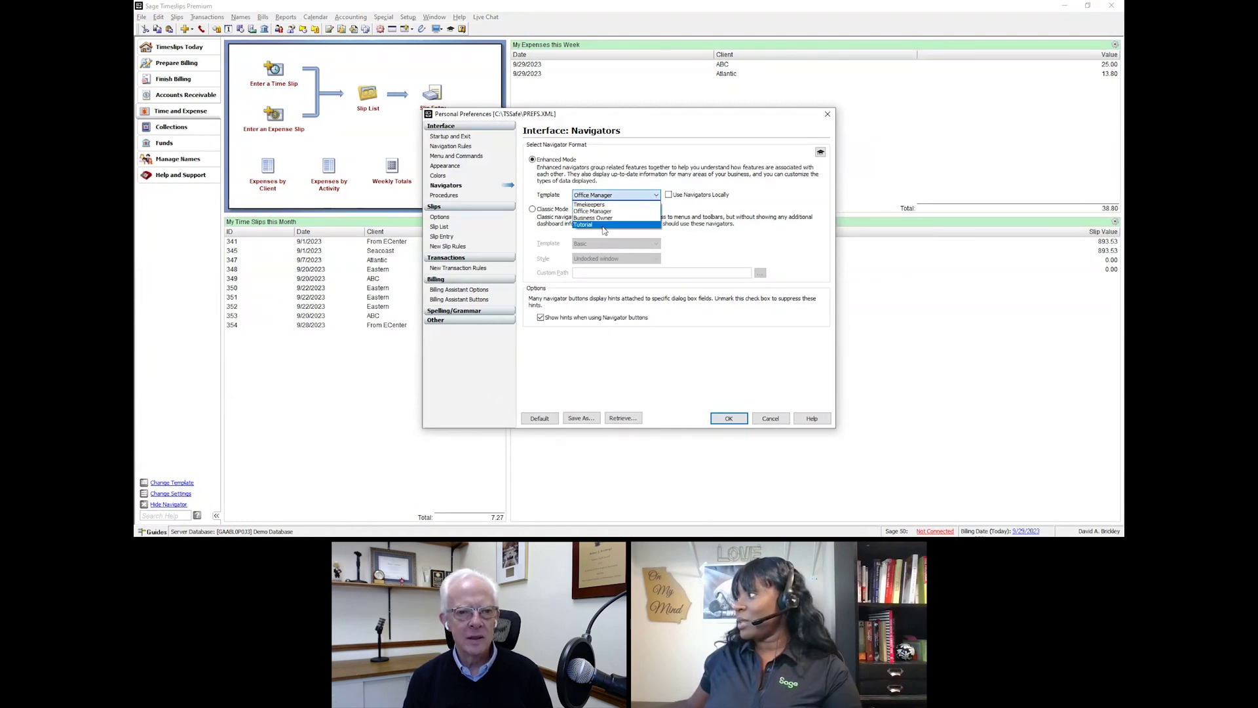
click(604, 225)
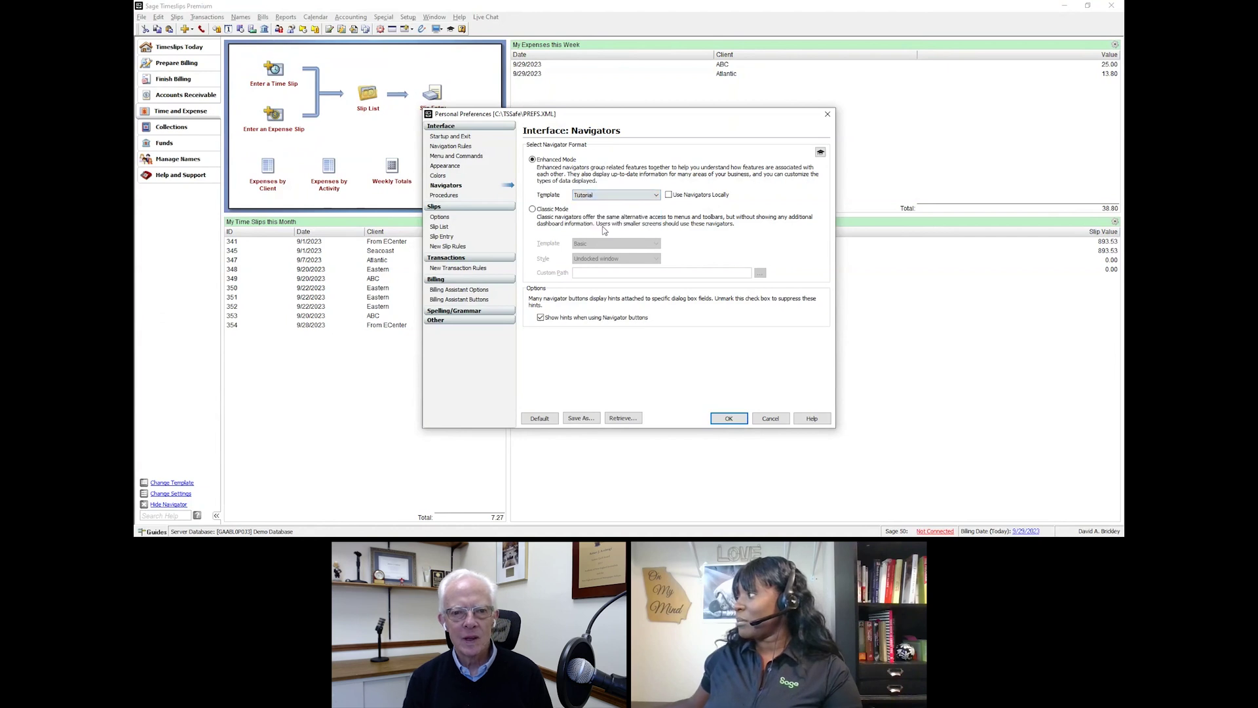
click(728, 419)
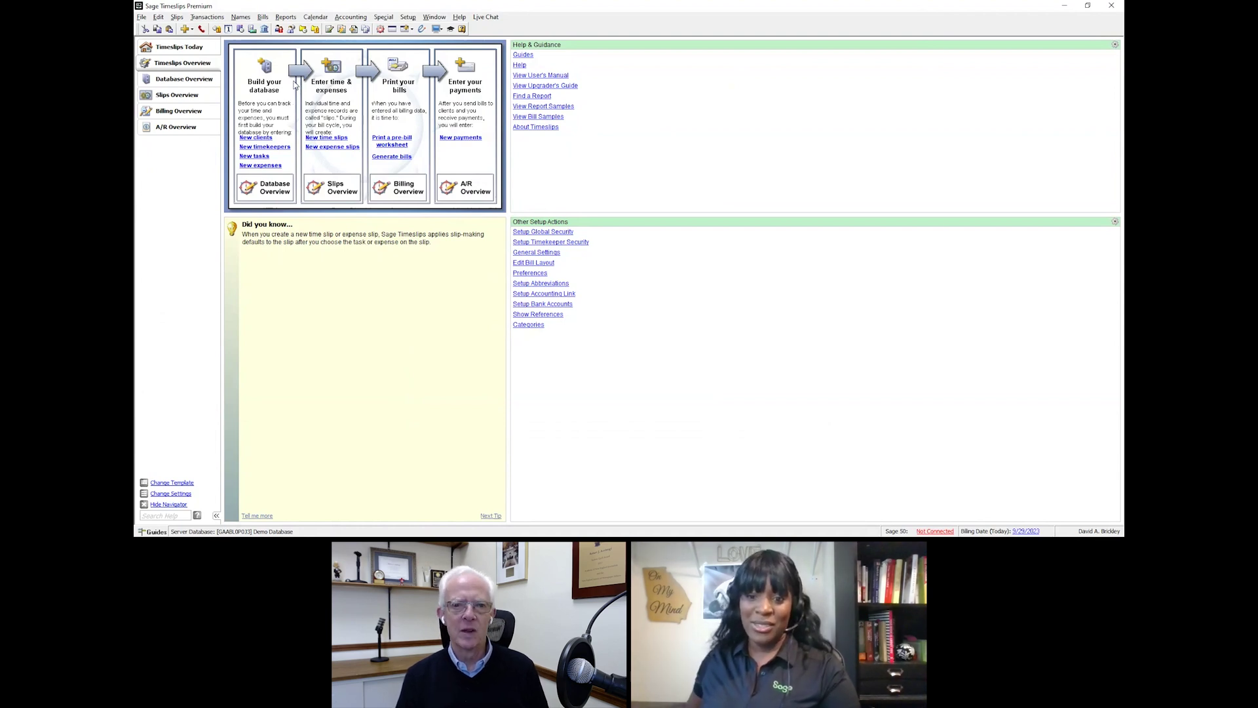
click(242, 167)
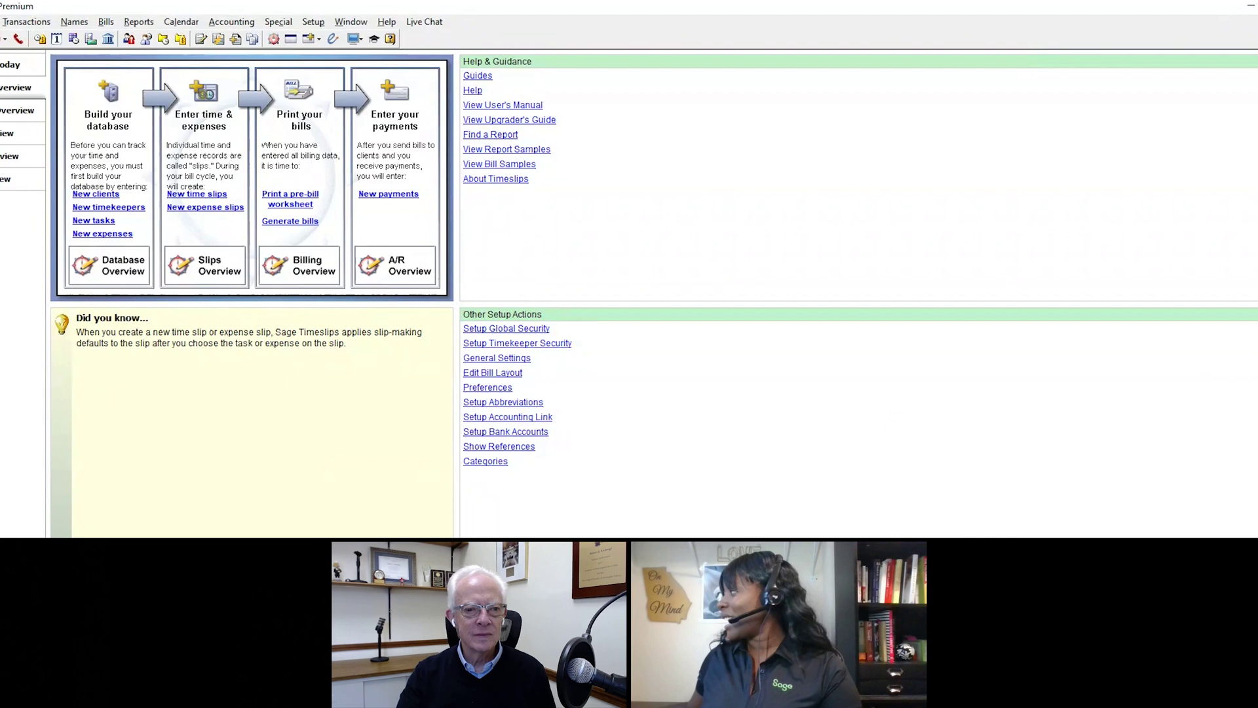
double_click(1140, 341)
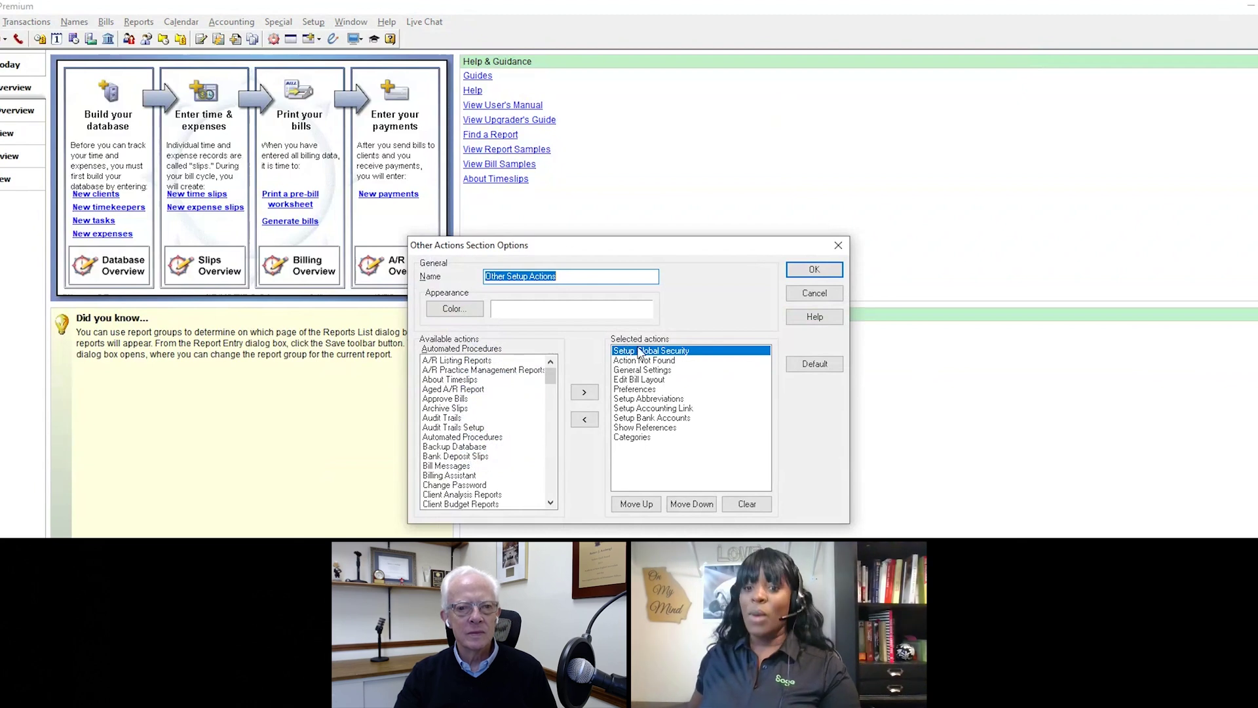
click(838, 245)
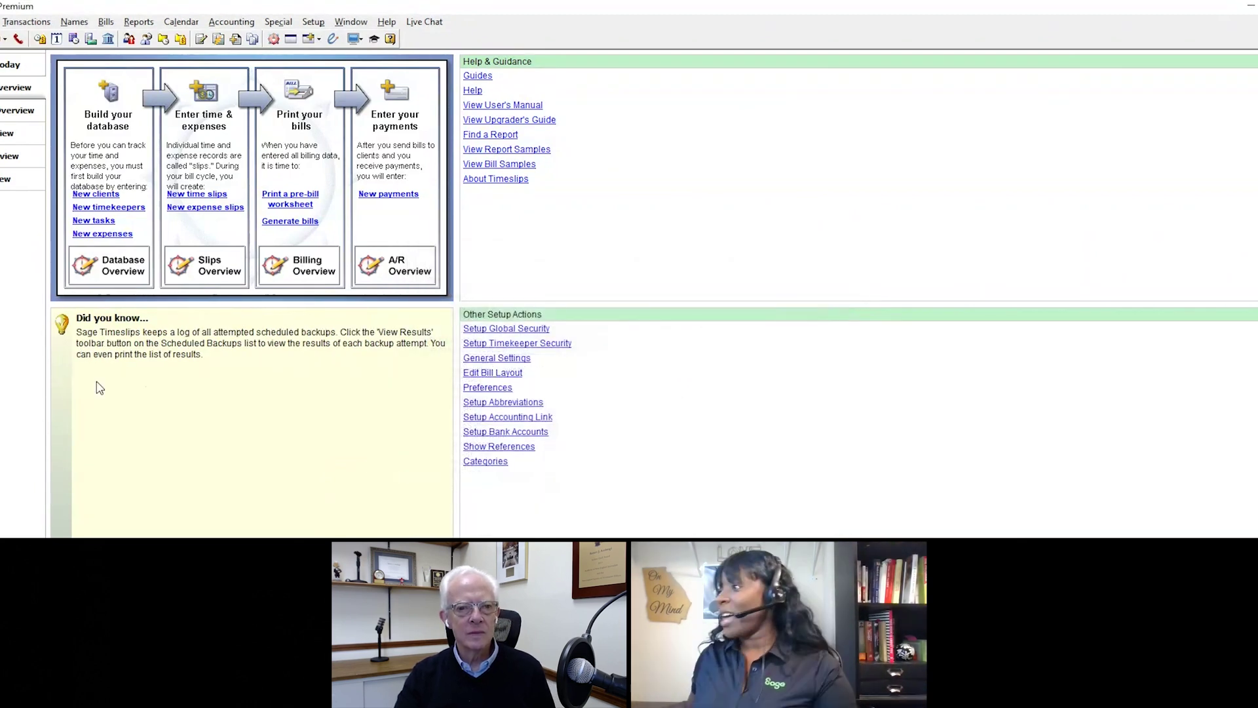
Step: Create a new client nicknamed 'test' with default settings, view its rates, then open the Task List
click(102, 194)
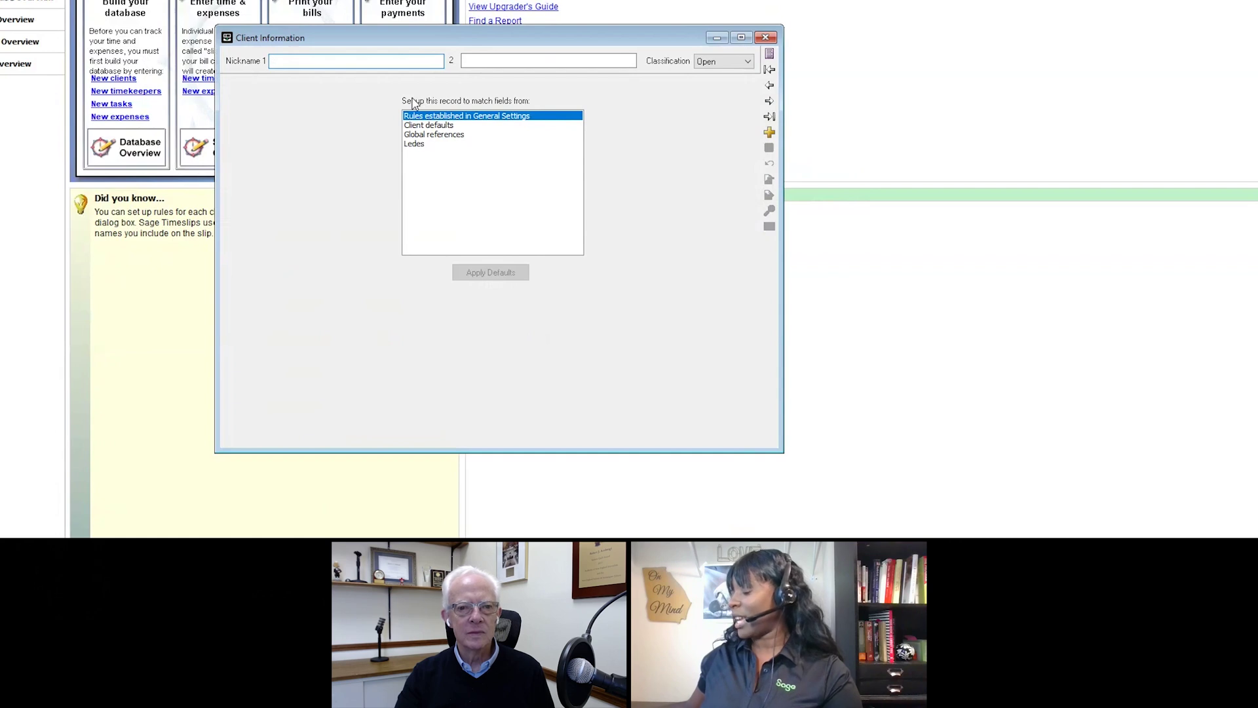
text(test)
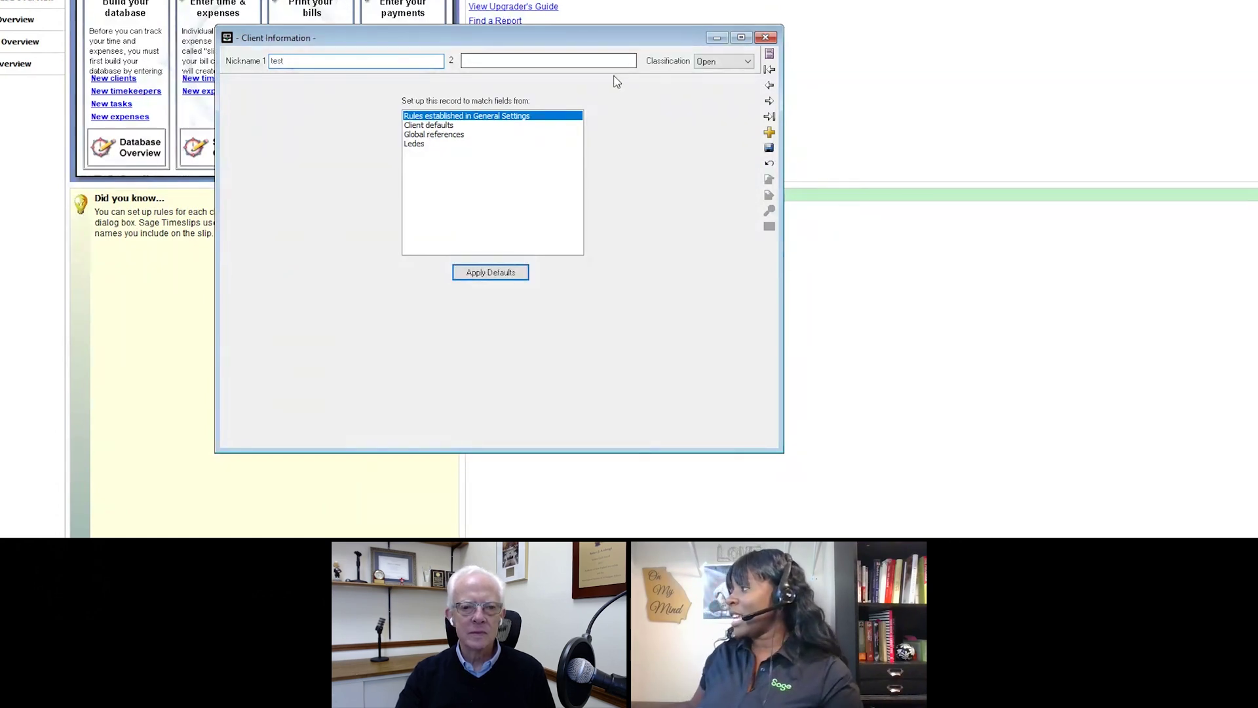
click(491, 272)
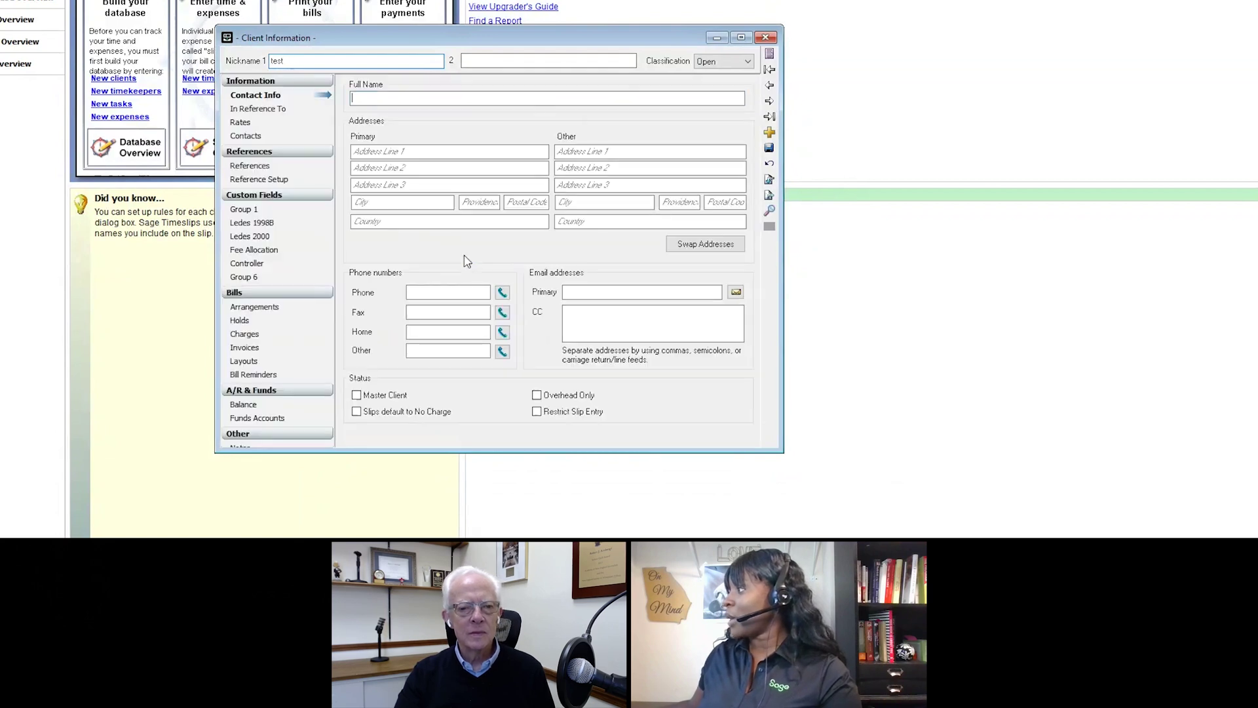
click(246, 124)
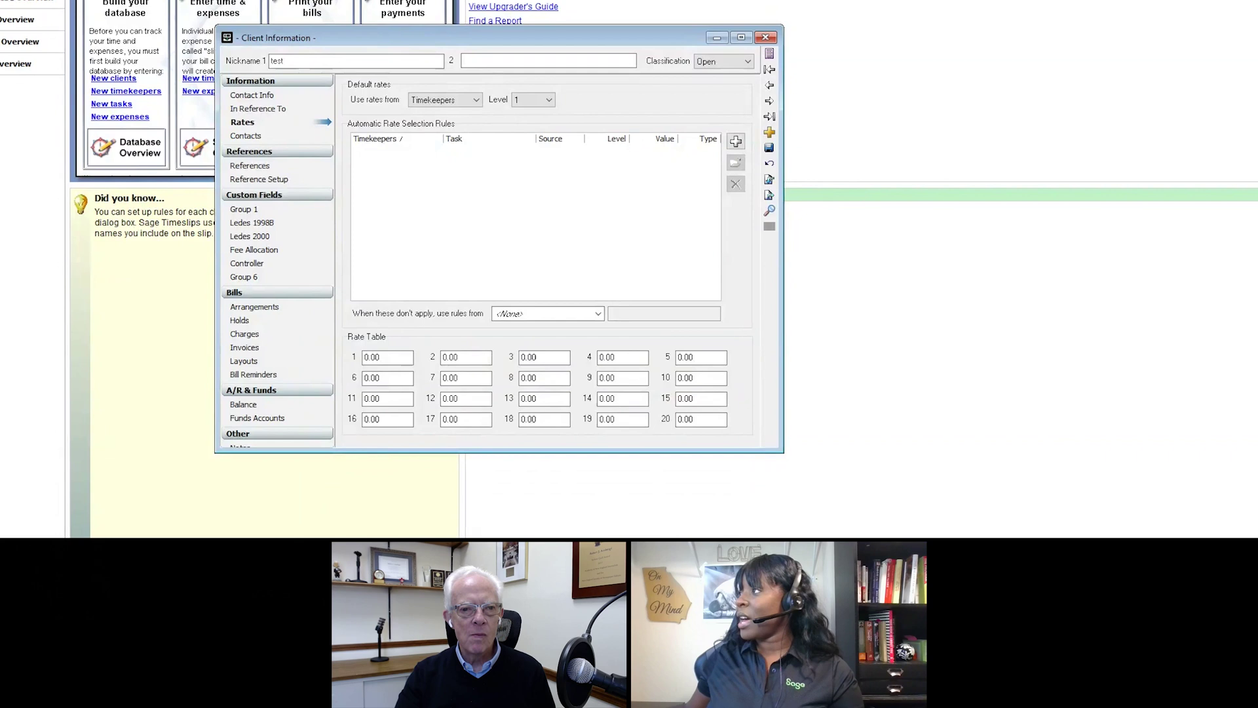
click(114, 17)
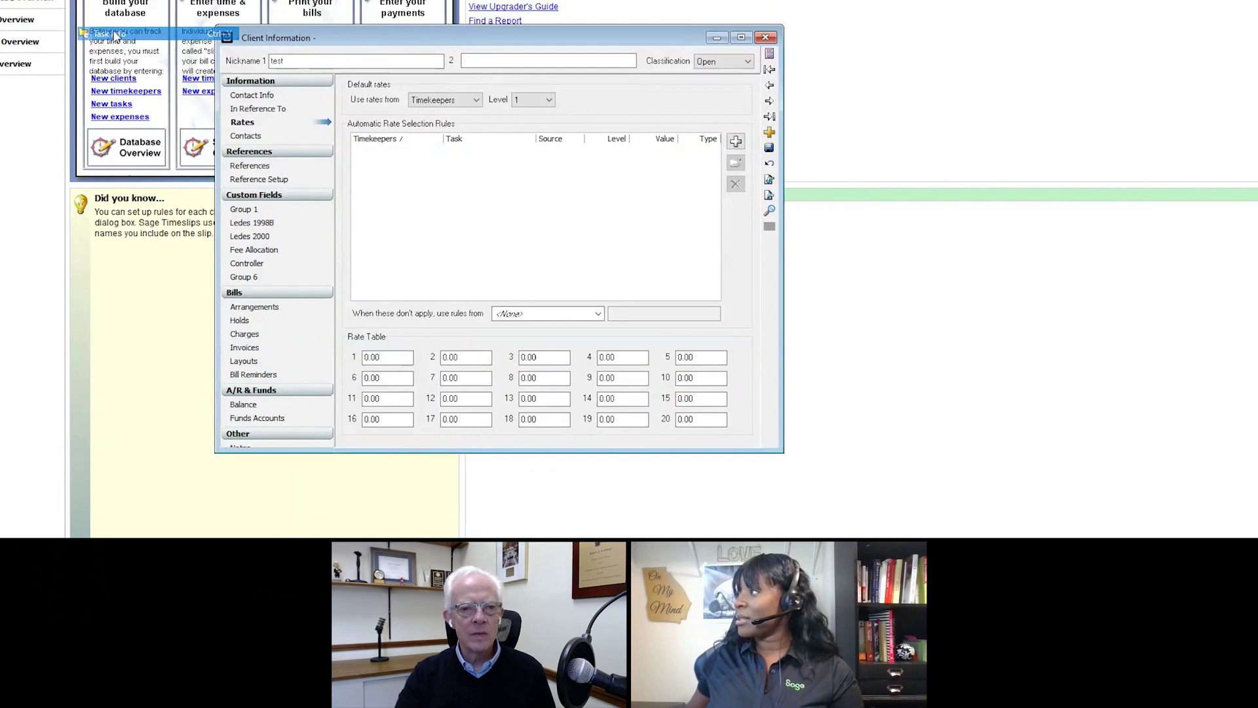
Step: Open the Analysis/Strategy task's details at its level 2 rate, then open the Timekeepers List
double_click(511, 191)
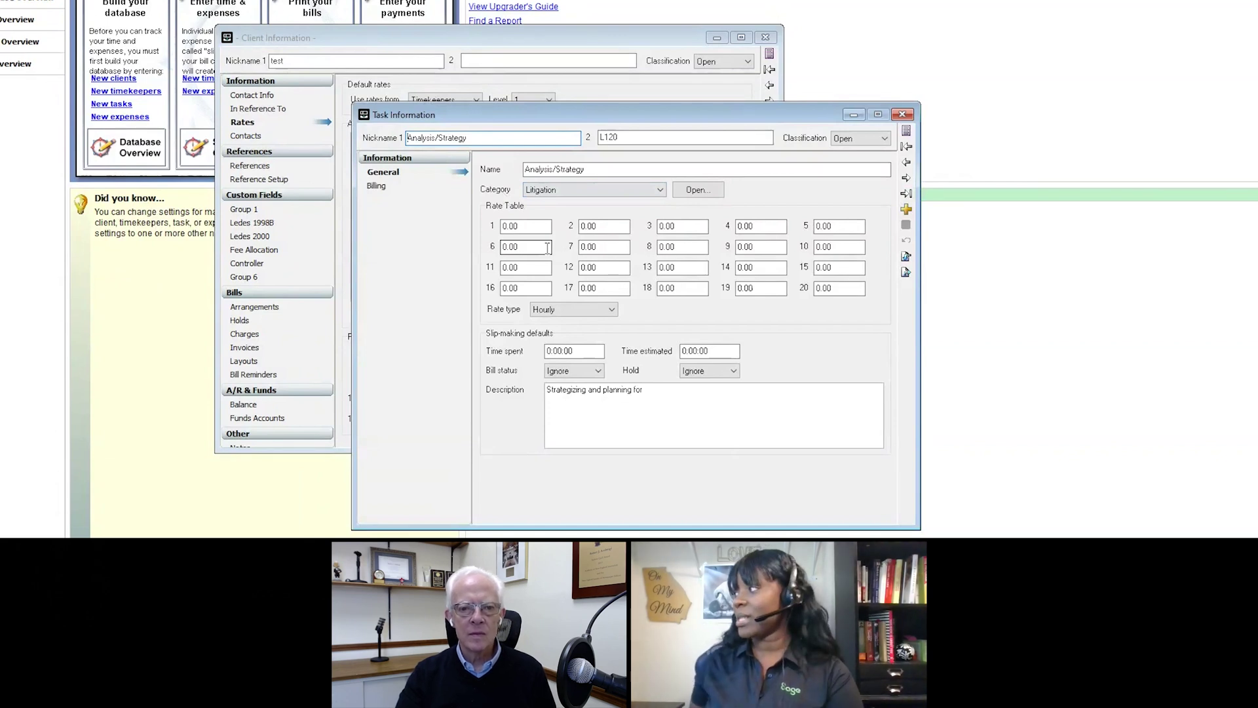
click(612, 225)
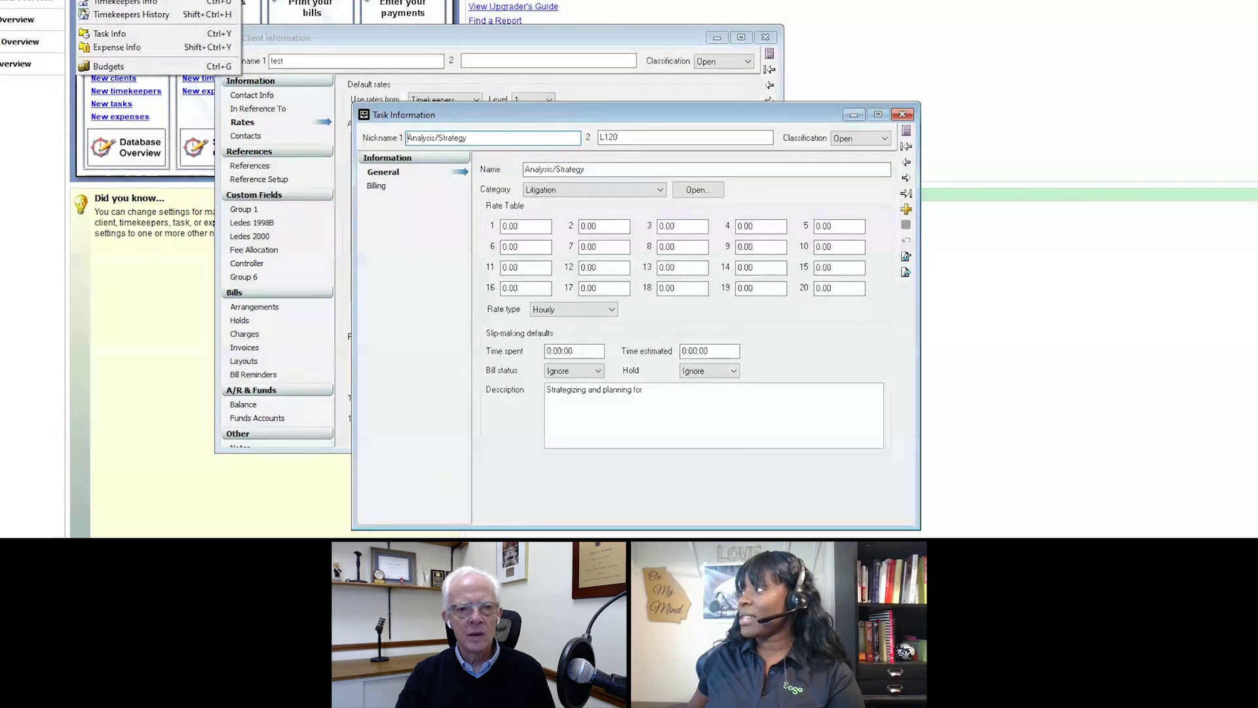
click(131, 1)
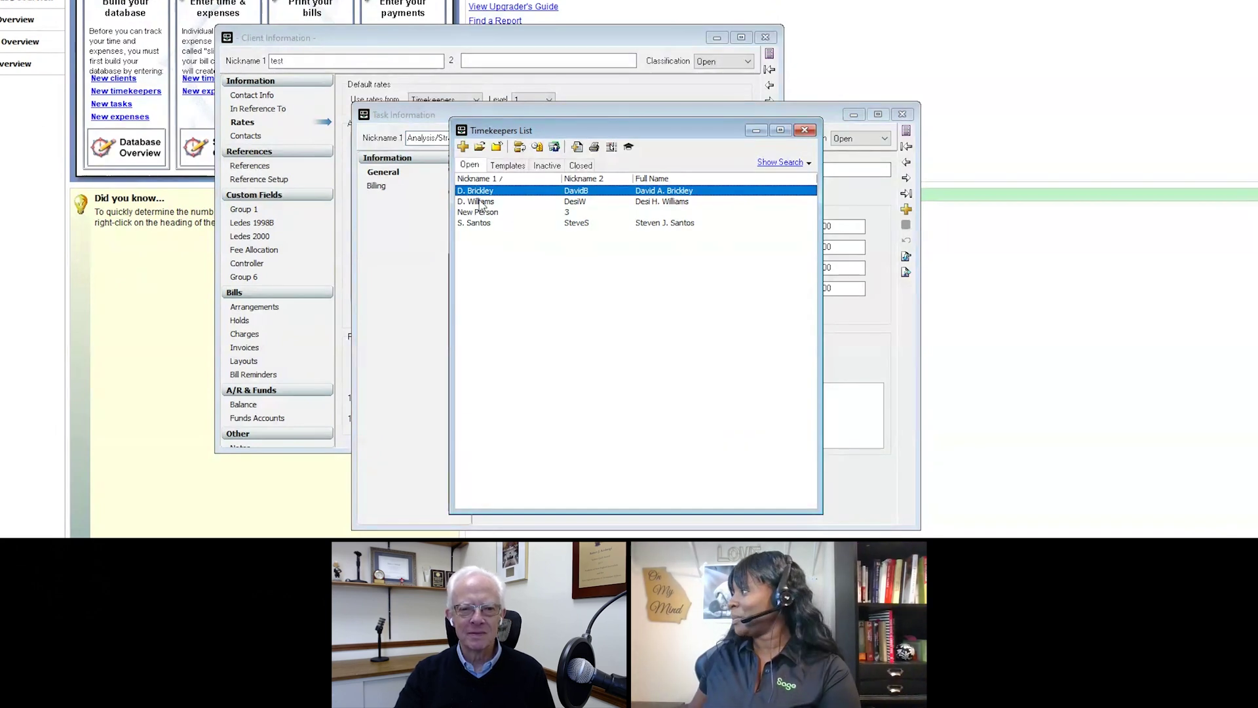
Step: Review a partner timekeeper's rate levels, then close the timekeeper, task and client windows
double_click(483, 202)
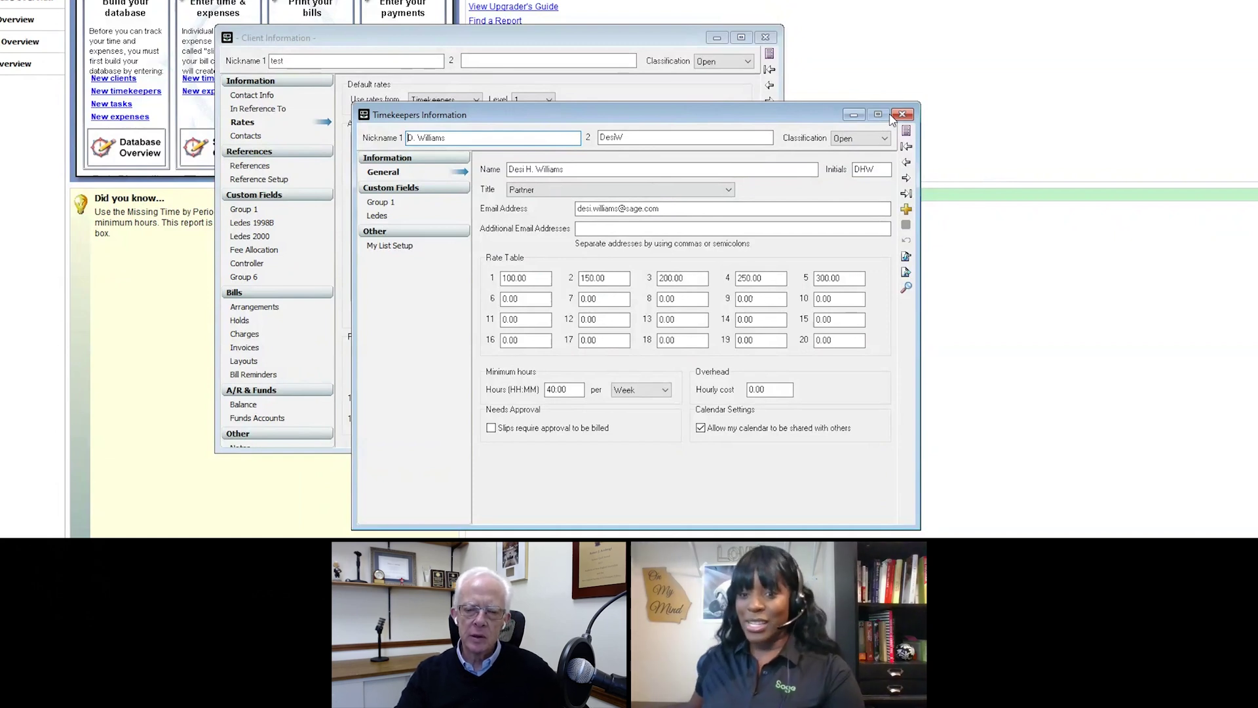
click(902, 114)
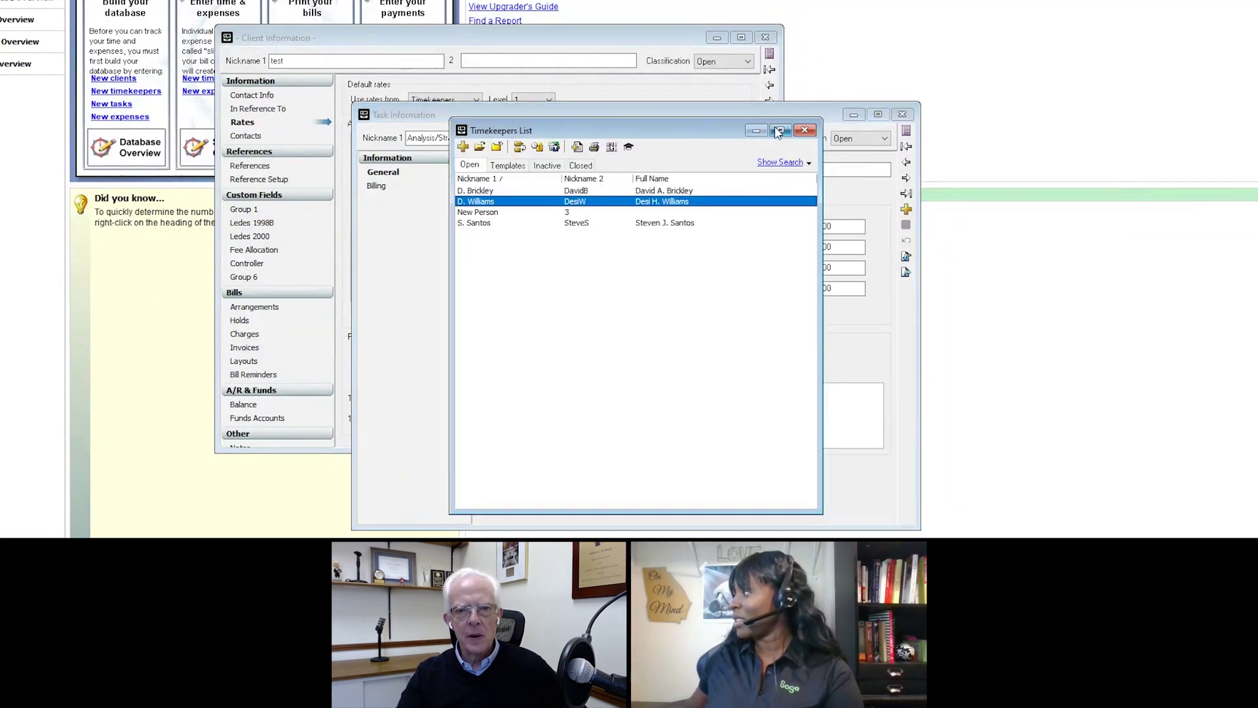
click(805, 131)
click(902, 114)
click(804, 131)
click(765, 38)
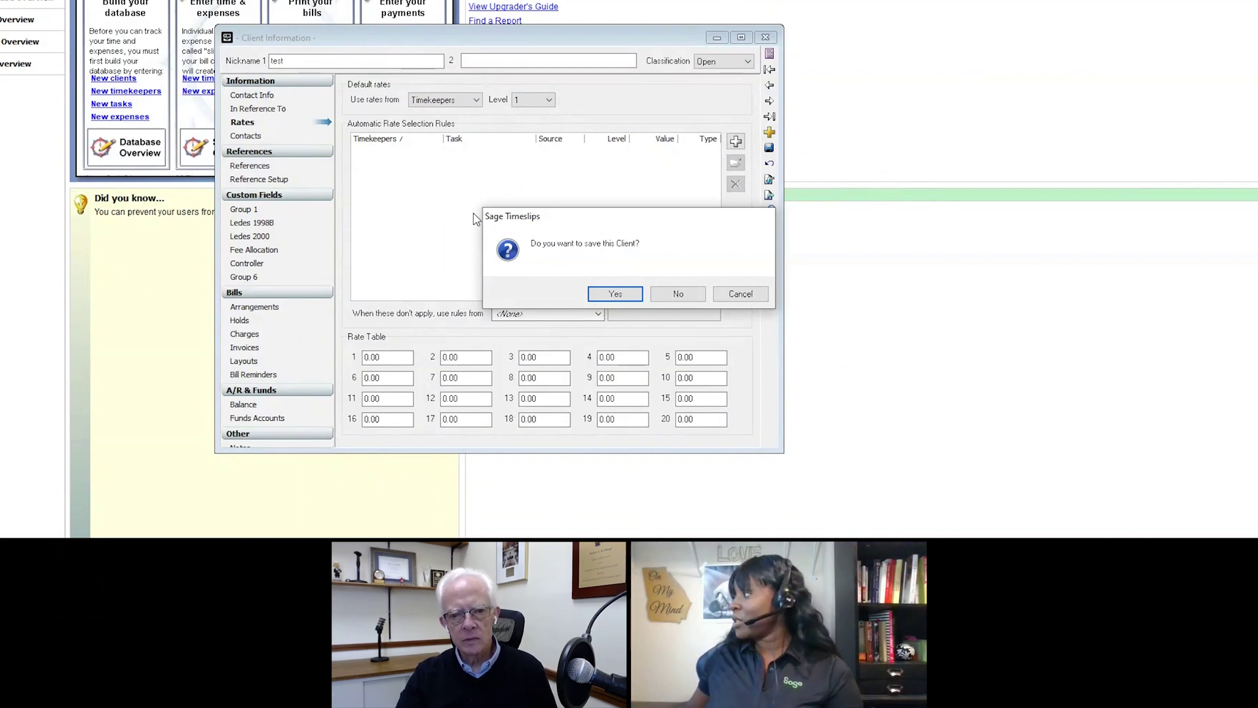
Step: Discard the unsaved 'test' client and start a new time slip
click(681, 296)
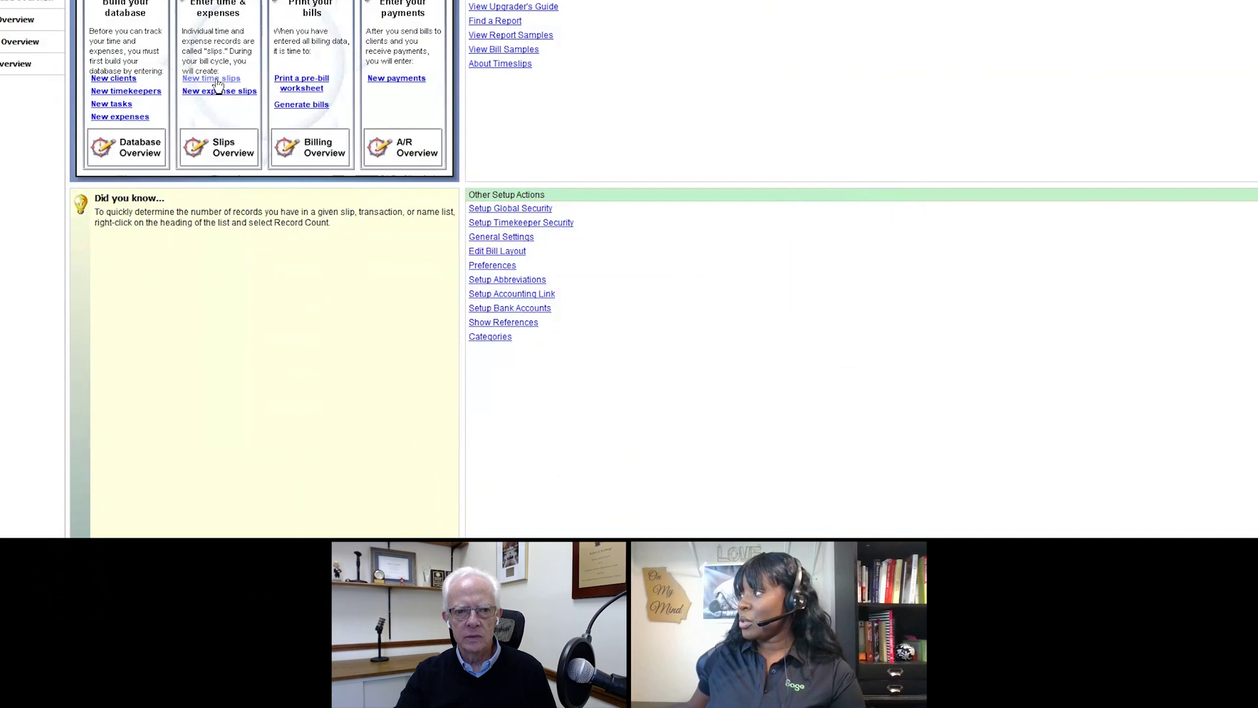
click(219, 79)
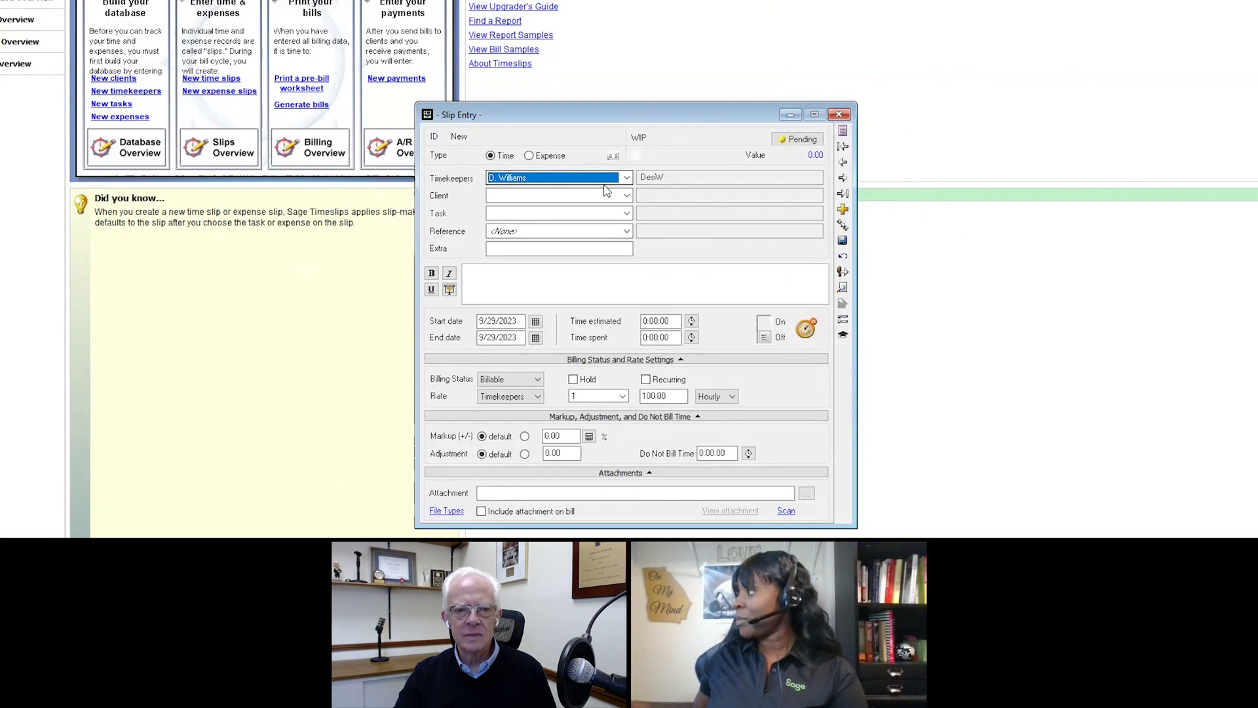
Step: Fill the slip with the current timekeeper, client ABC, task Appear for/attend, no reference, and start its timer
click(627, 177)
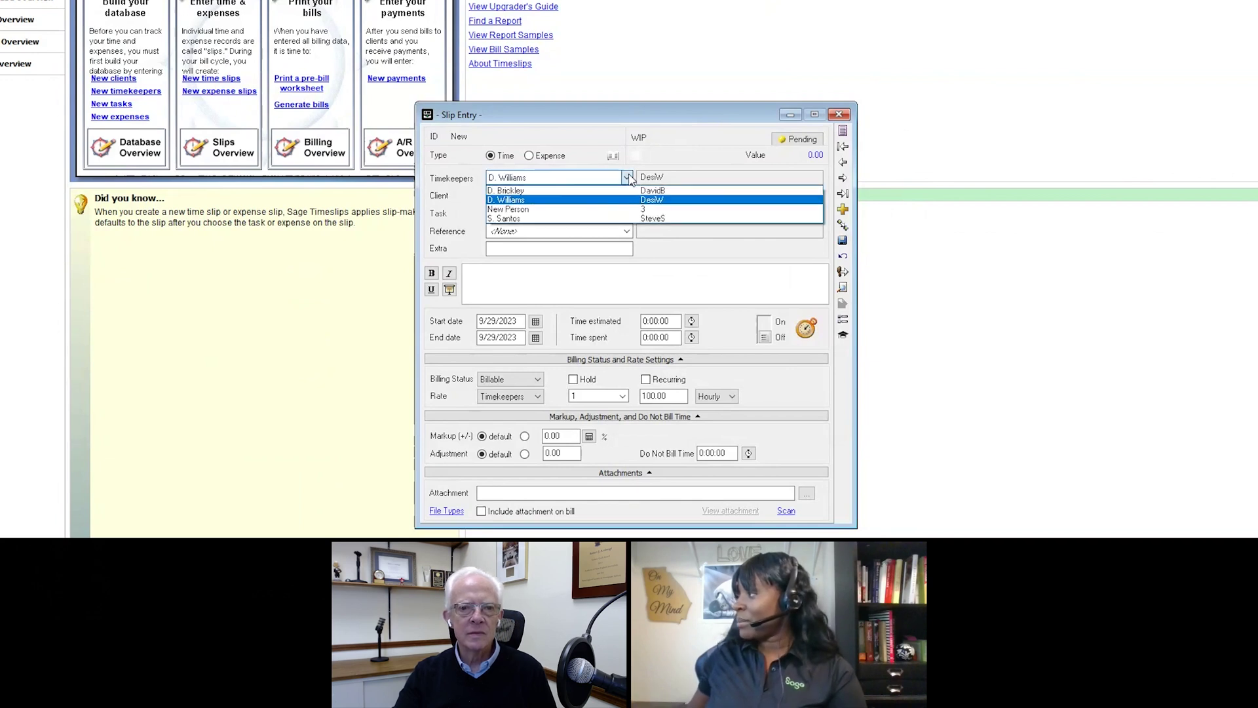
click(575, 199)
click(575, 196)
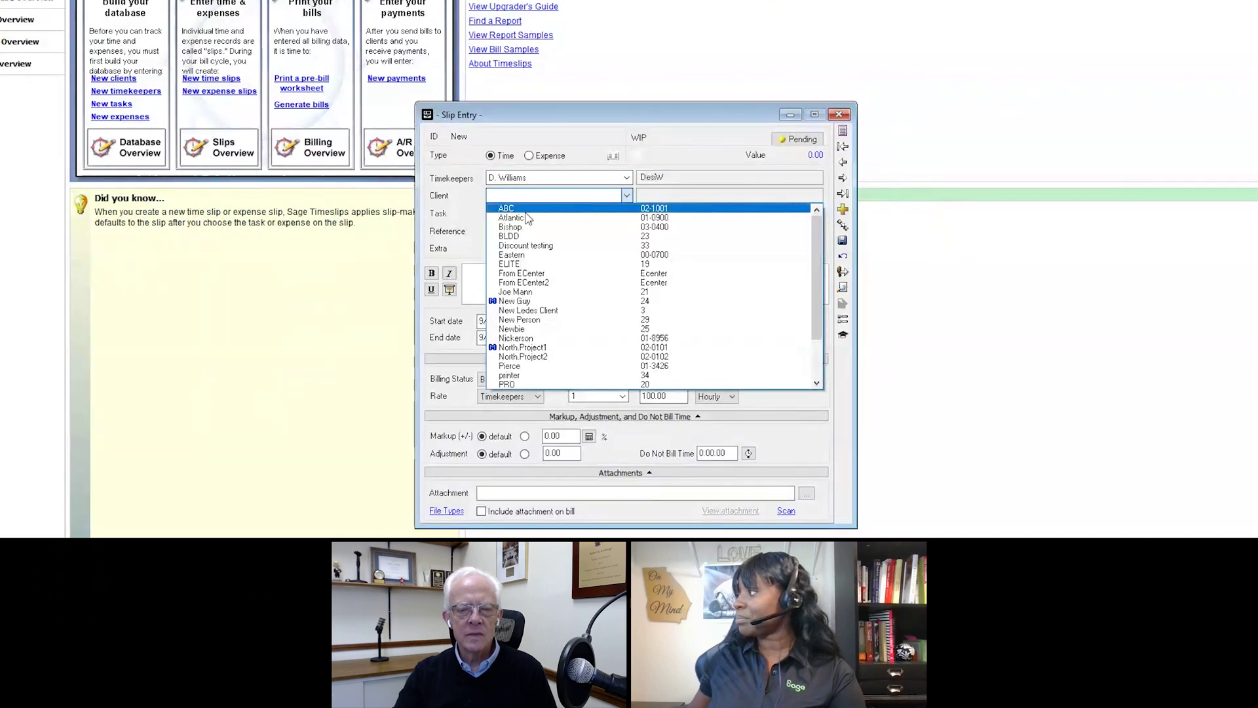
click(526, 211)
click(535, 217)
click(515, 238)
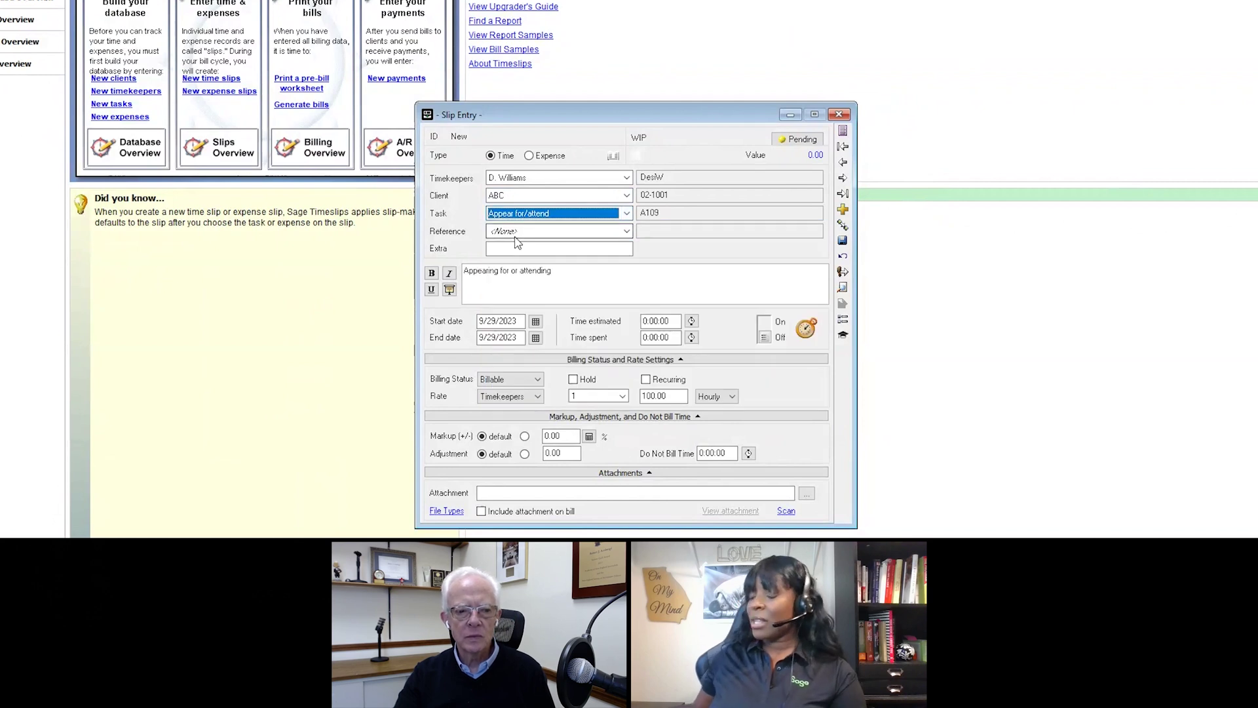
click(517, 237)
click(565, 278)
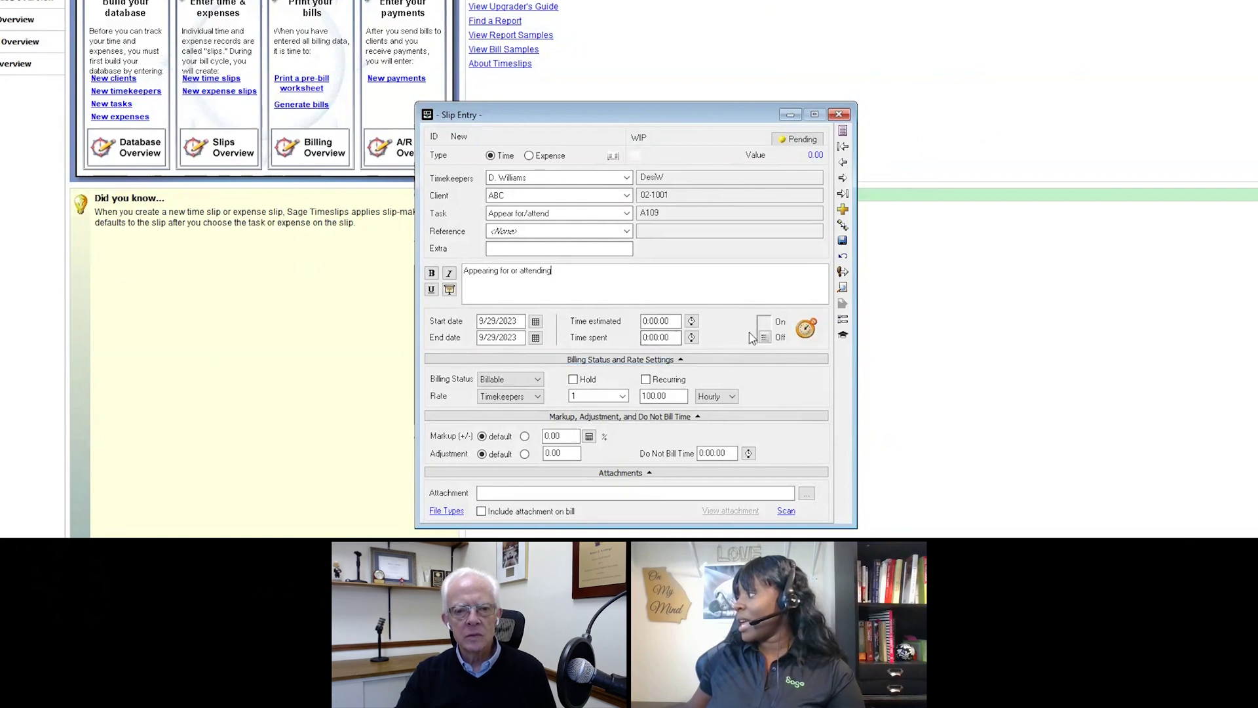
click(765, 338)
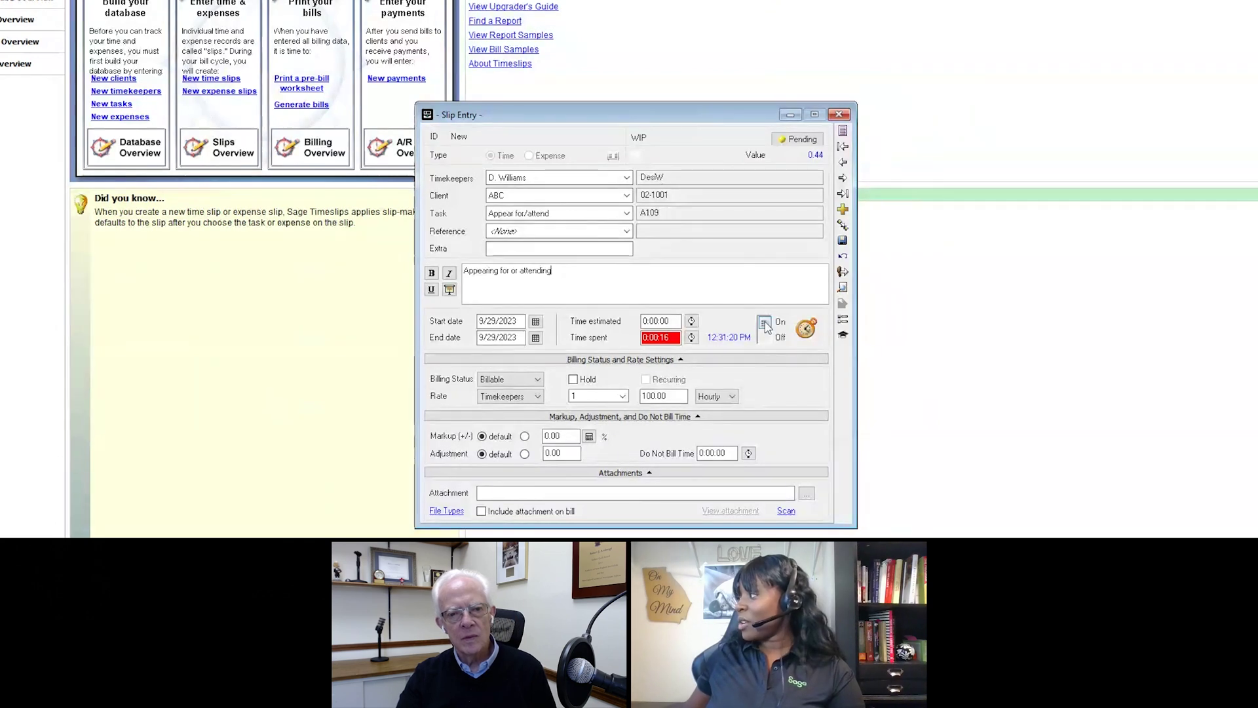
Step: Stop the timer, bill at client rate level 1 (125.00), keep it Billable, and make it an expense slip
click(764, 323)
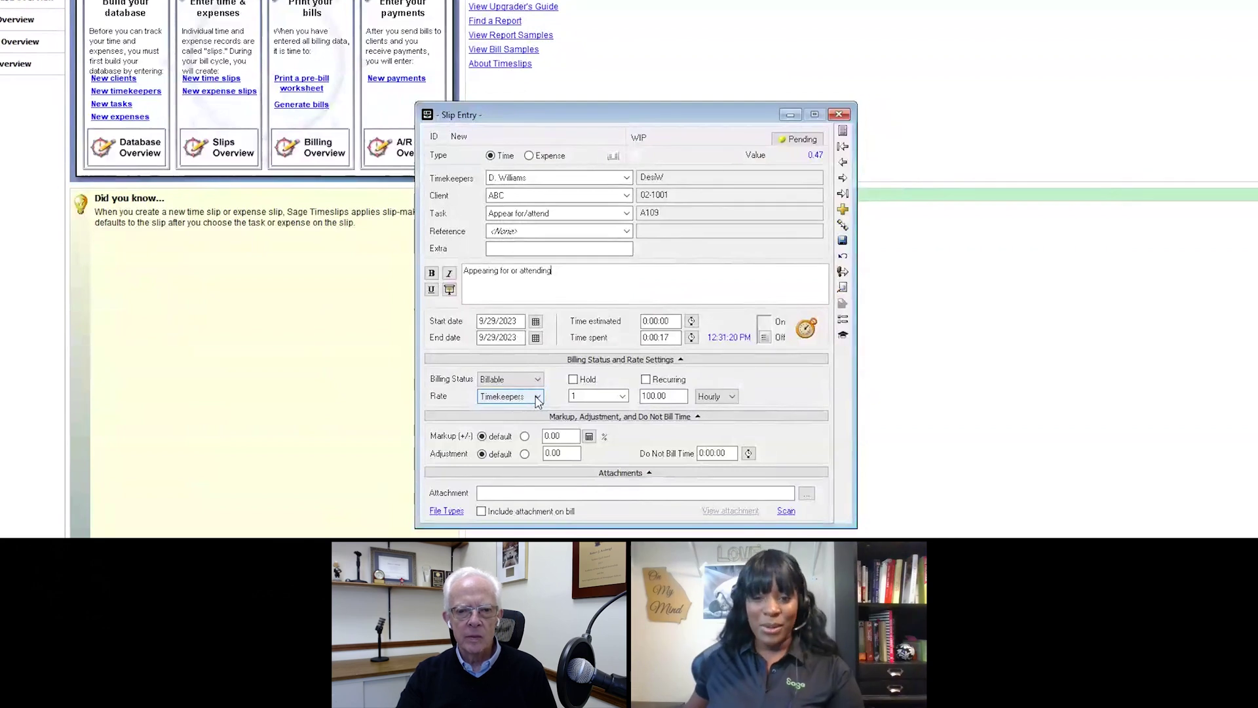
click(538, 398)
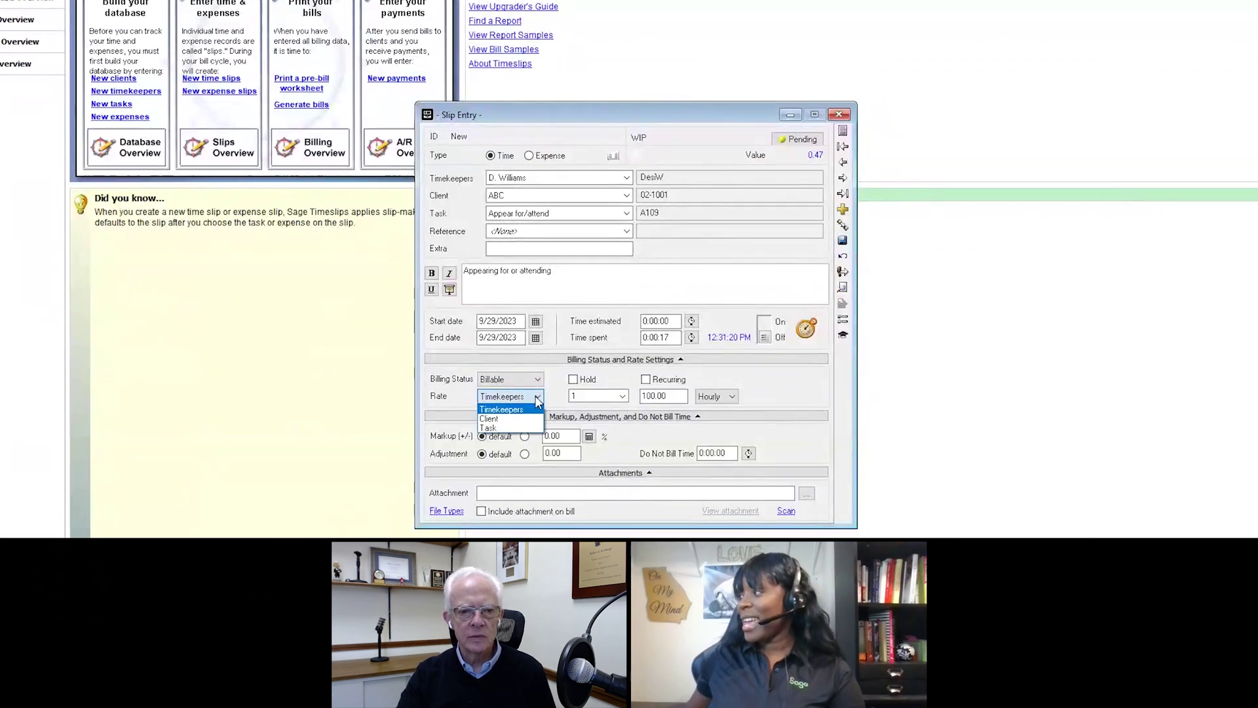
click(489, 418)
click(614, 397)
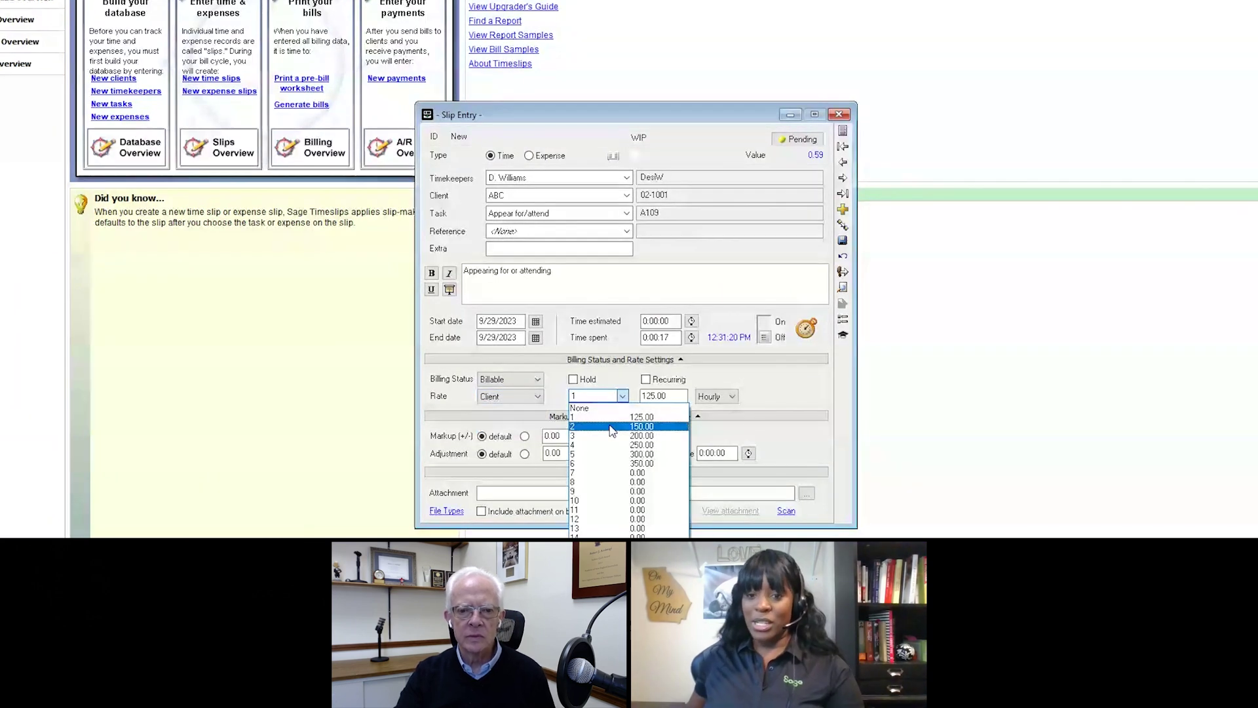
click(744, 375)
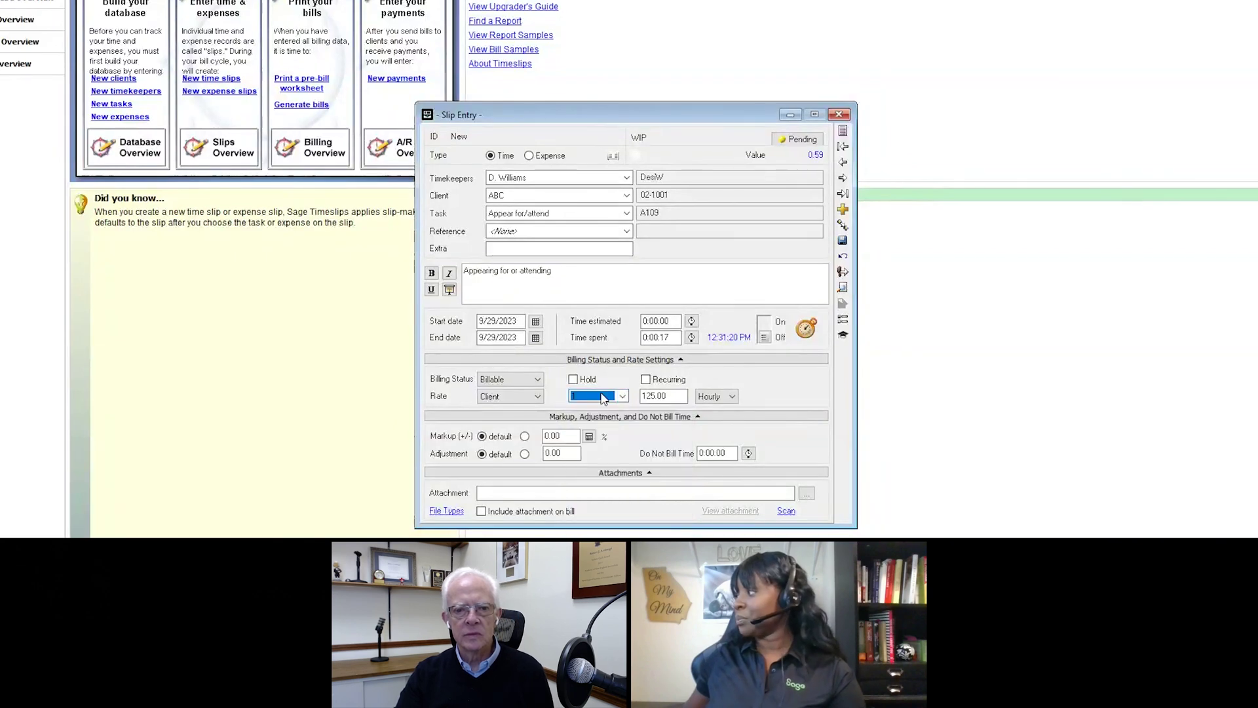
click(536, 380)
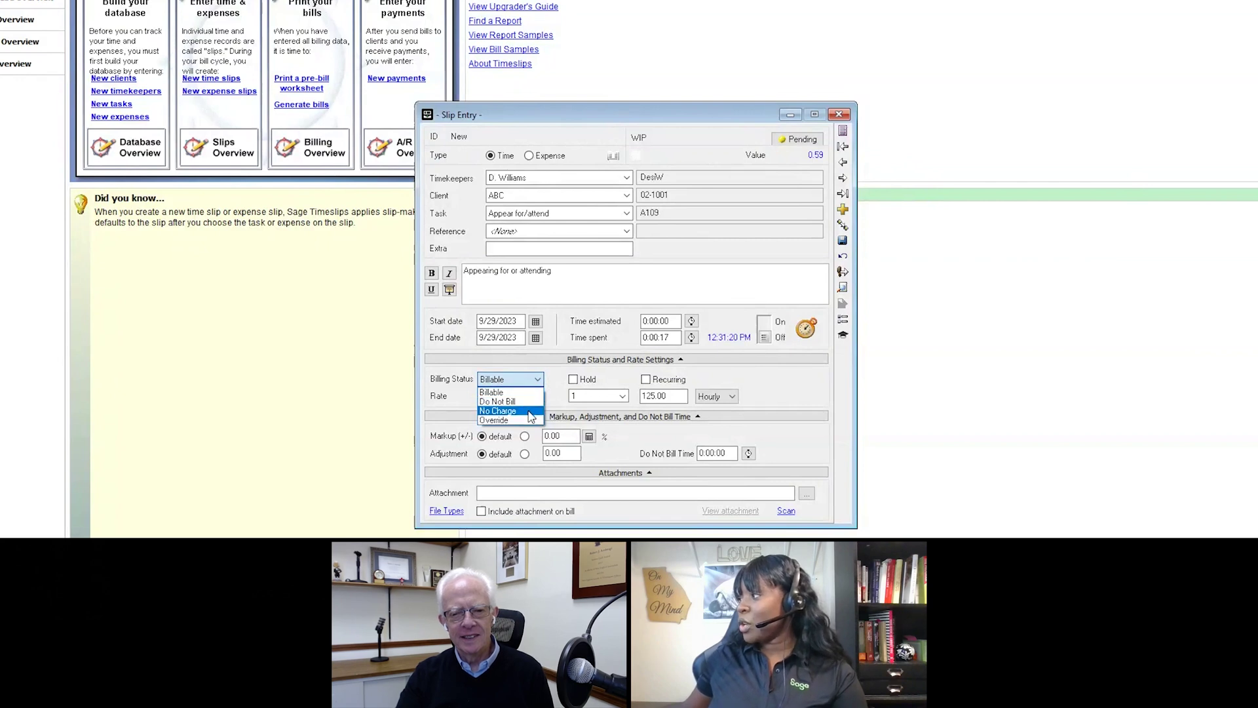
click(731, 376)
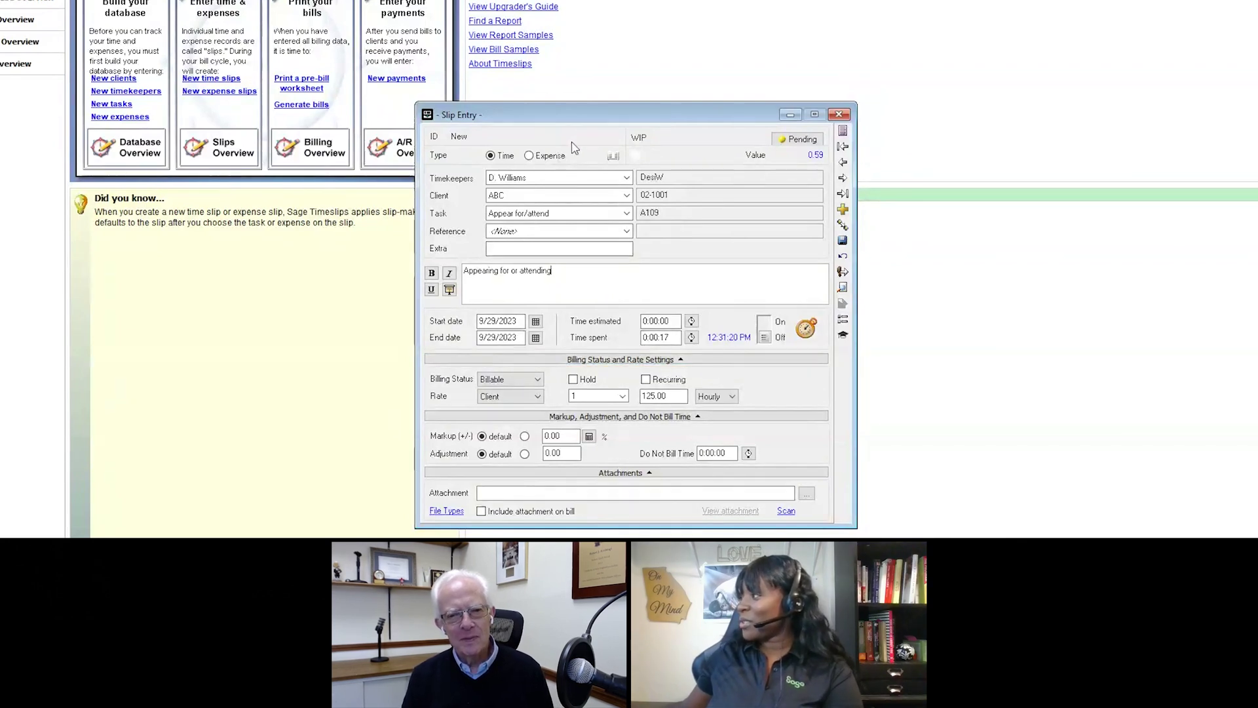
click(529, 156)
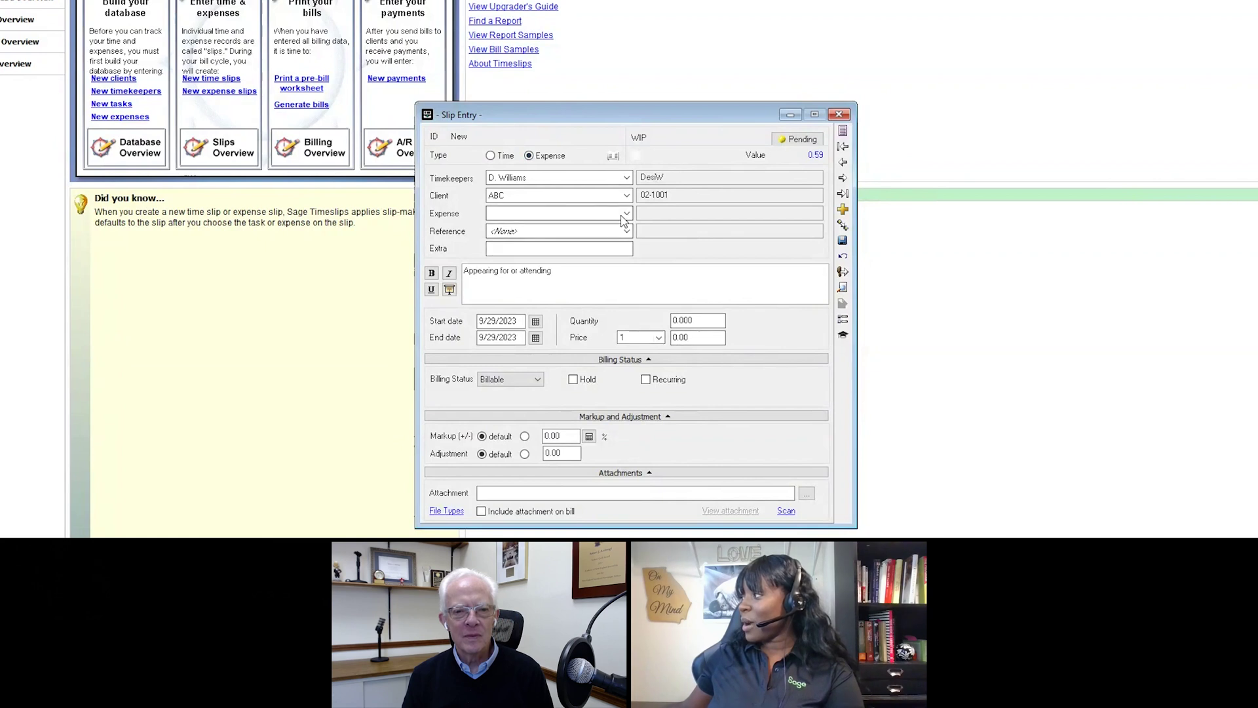
Step: Set the expense to Copying with quantity 97 (14.55 total) and open the attachment file browser
click(623, 215)
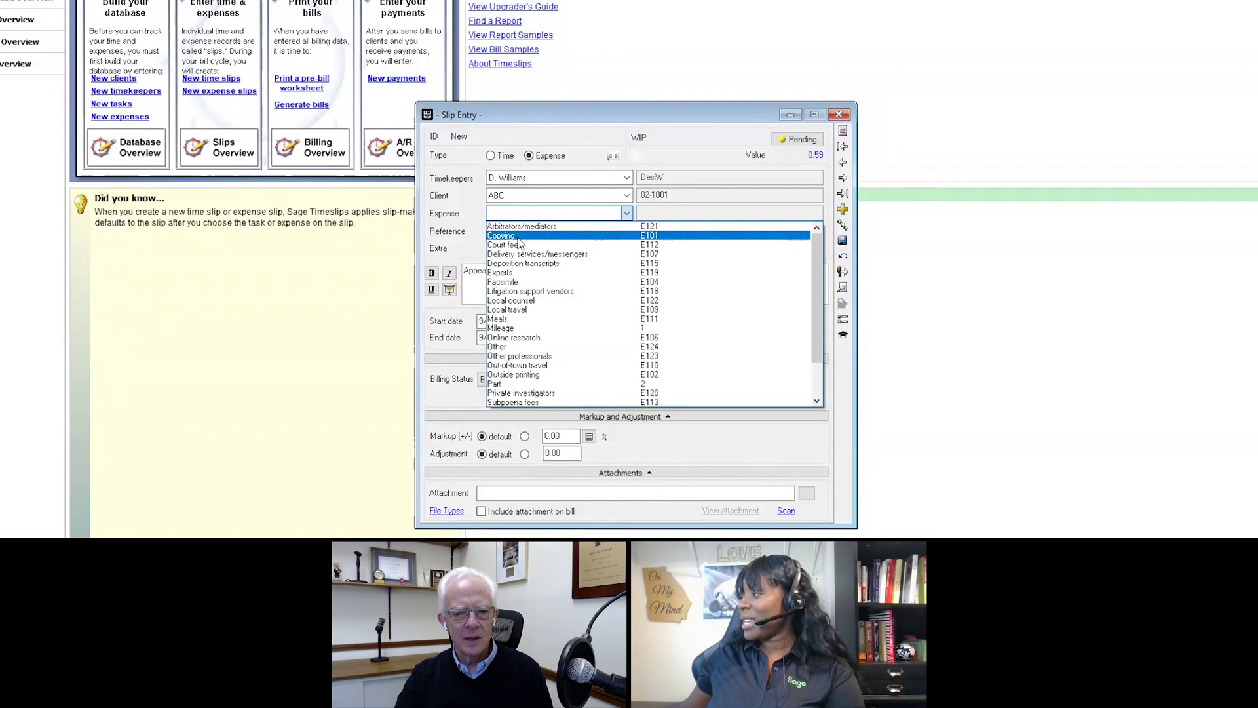
click(518, 237)
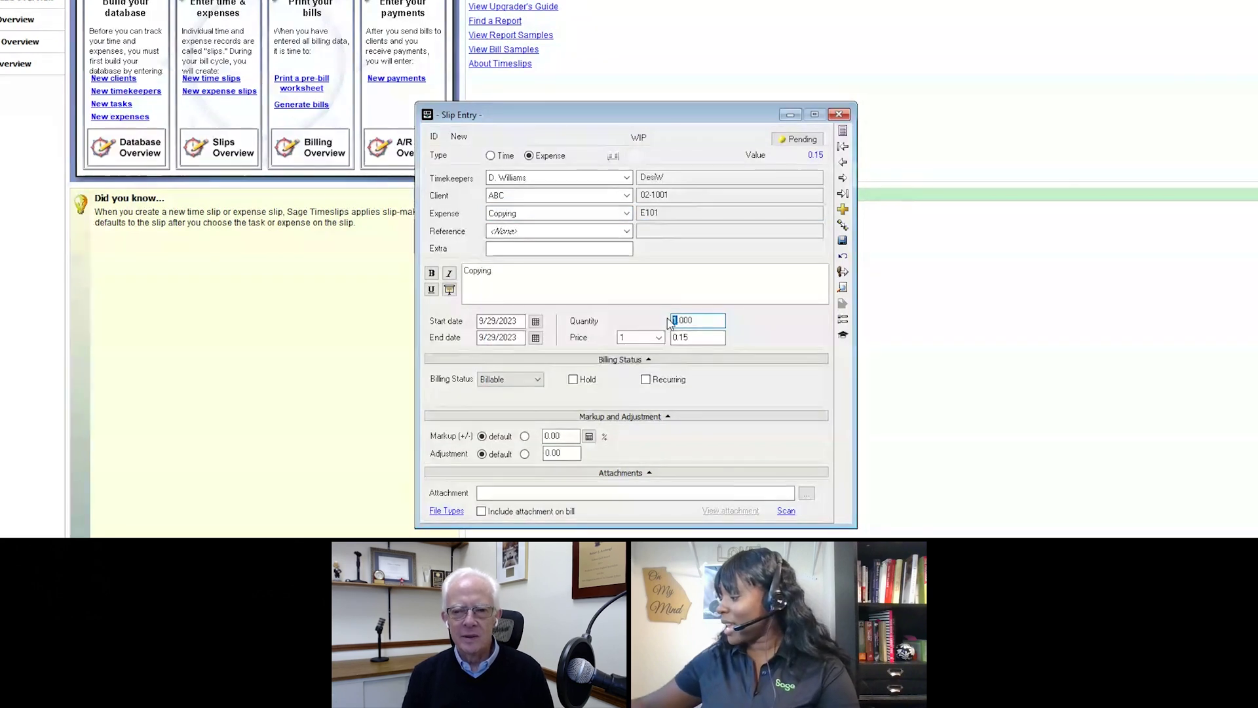
text(97)
click(668, 293)
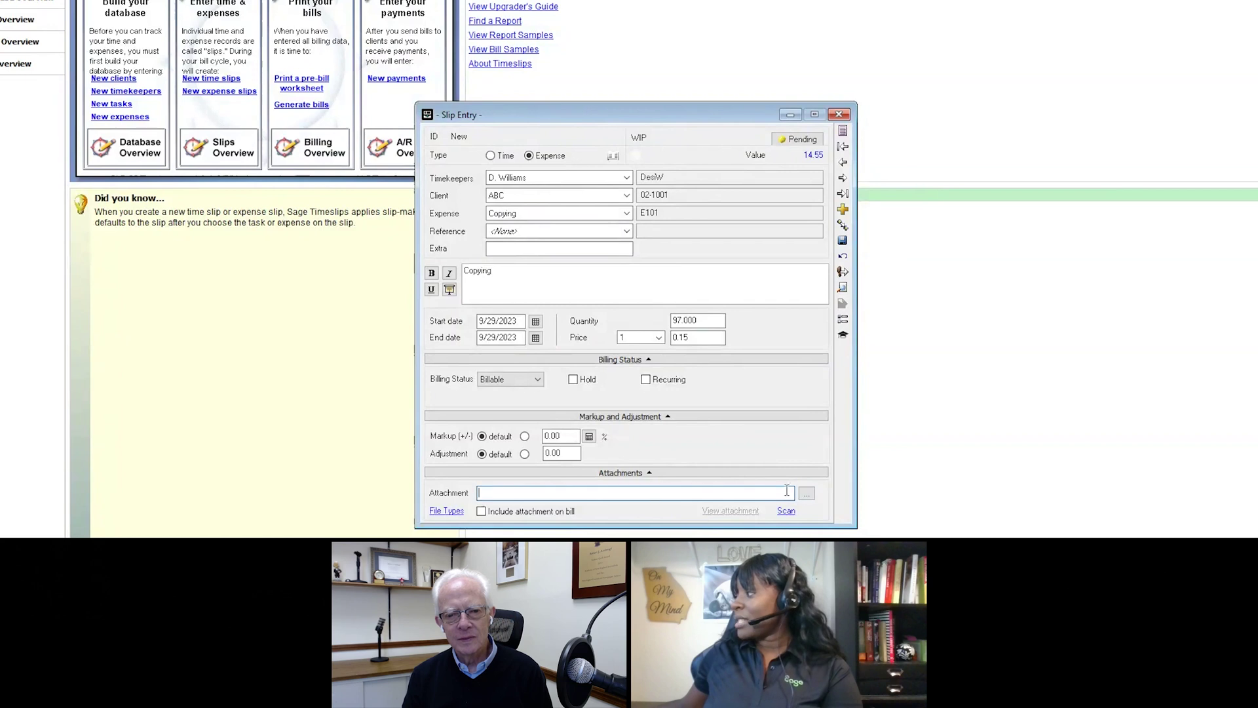
click(807, 492)
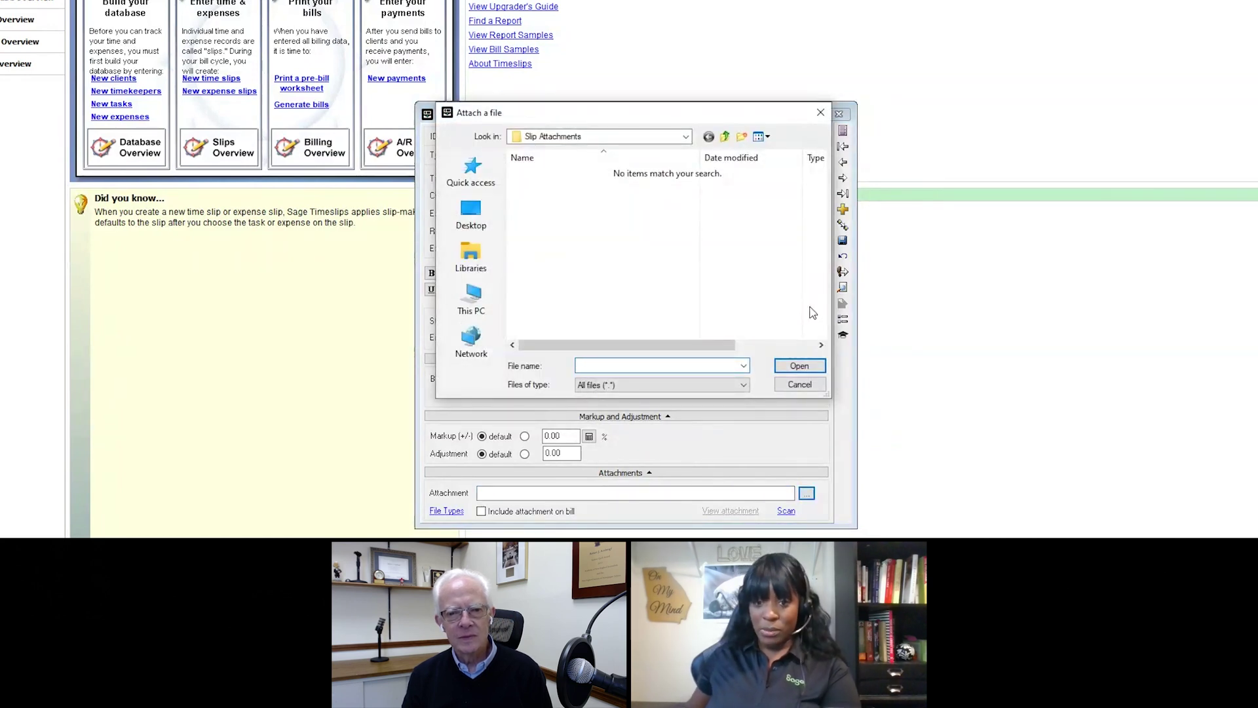
Step: Close the file browser and Slip Entry, discarding the Copying expense slip without saving
click(820, 112)
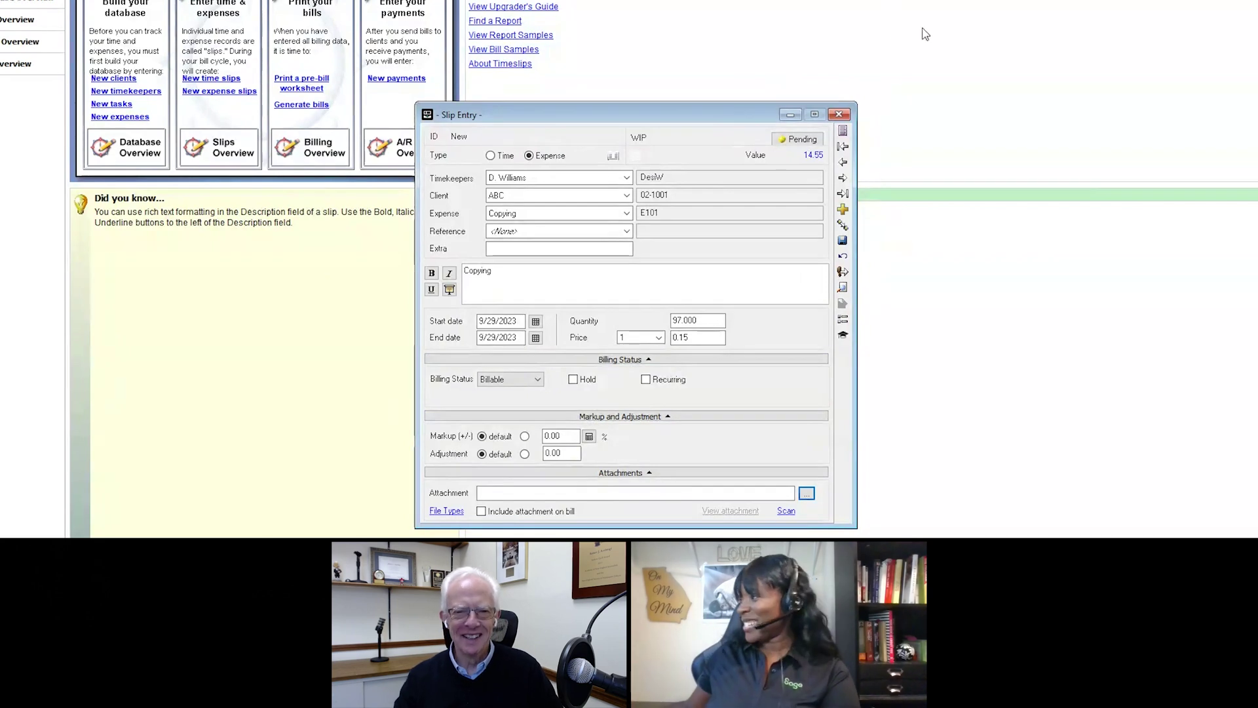
click(839, 114)
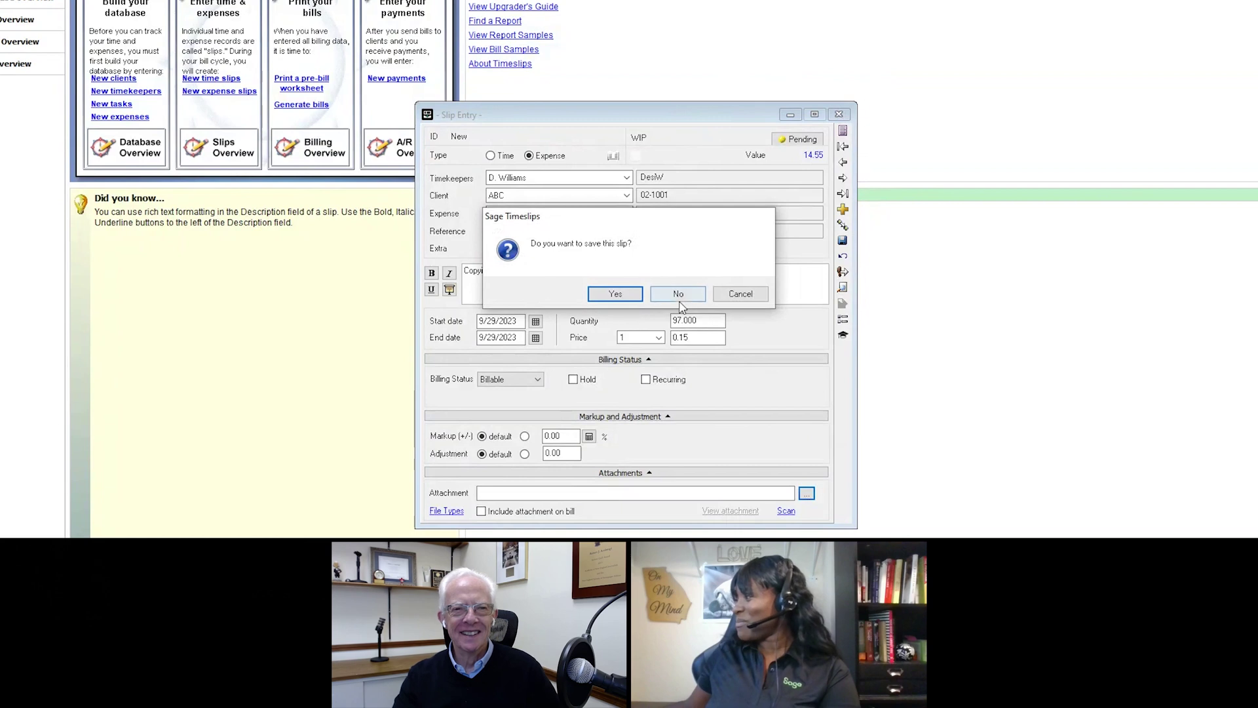
click(680, 294)
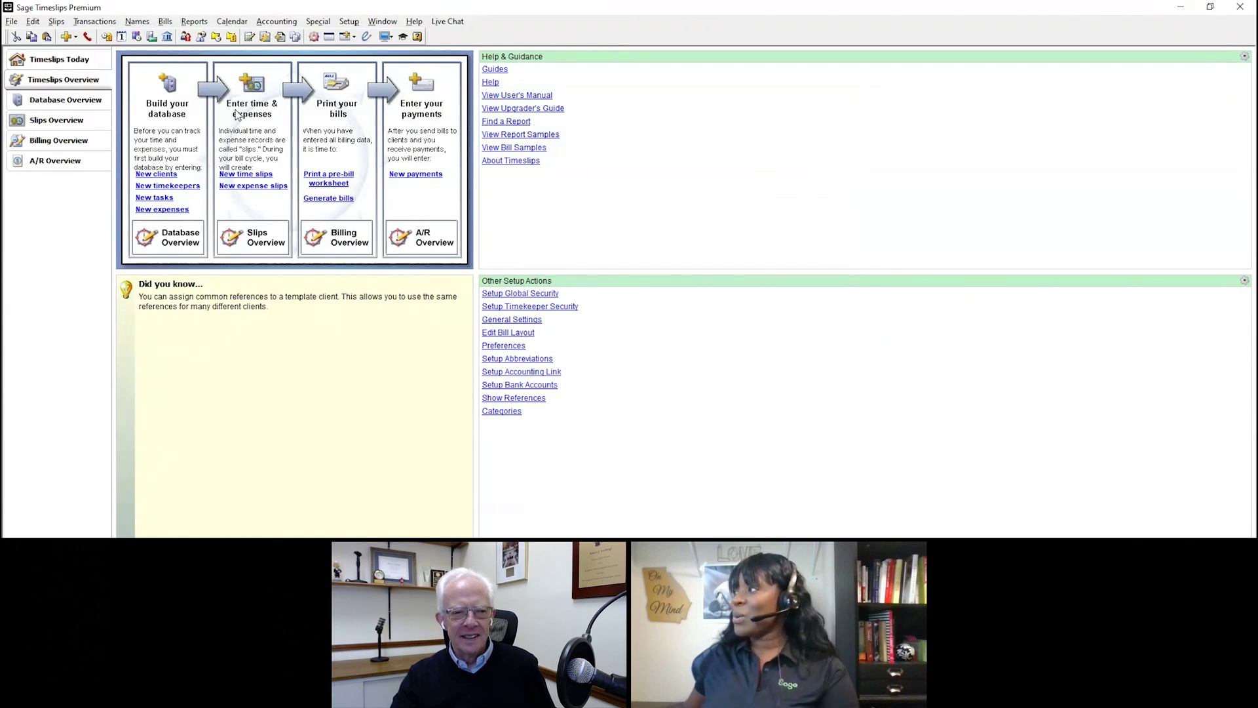
Step: Open Slips > Day View showing Friday, September 29, 2023
click(63, 24)
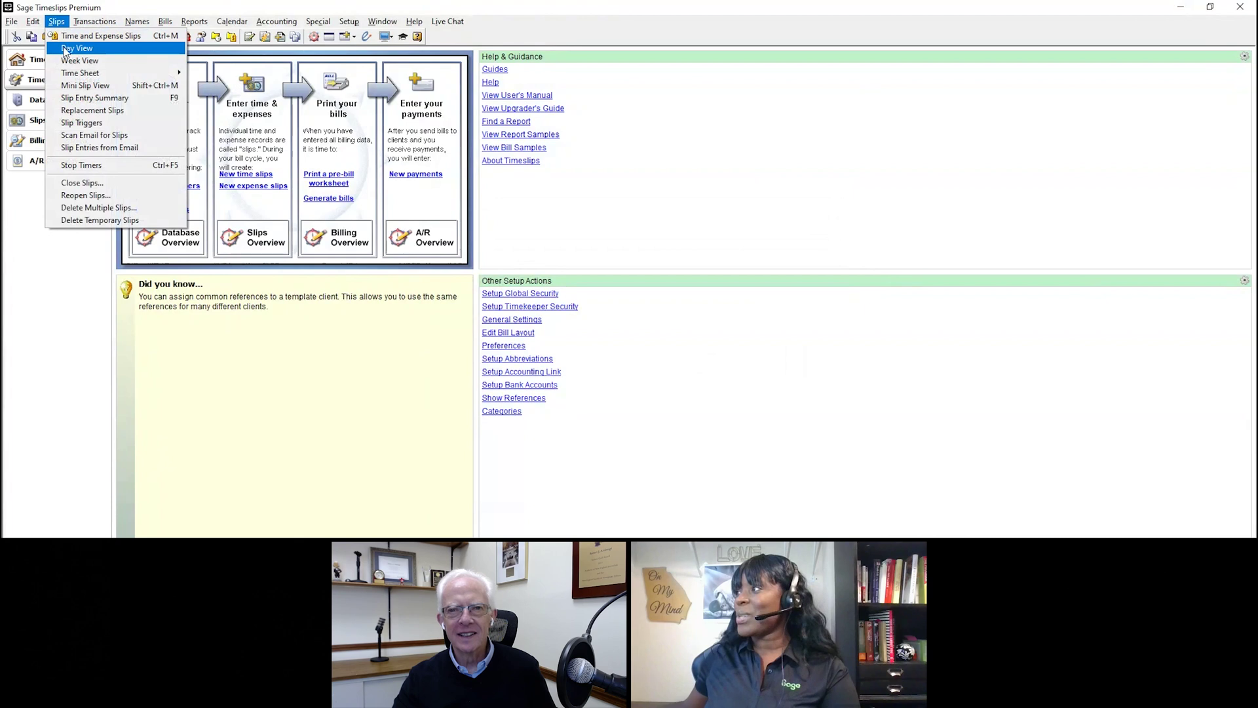
click(72, 48)
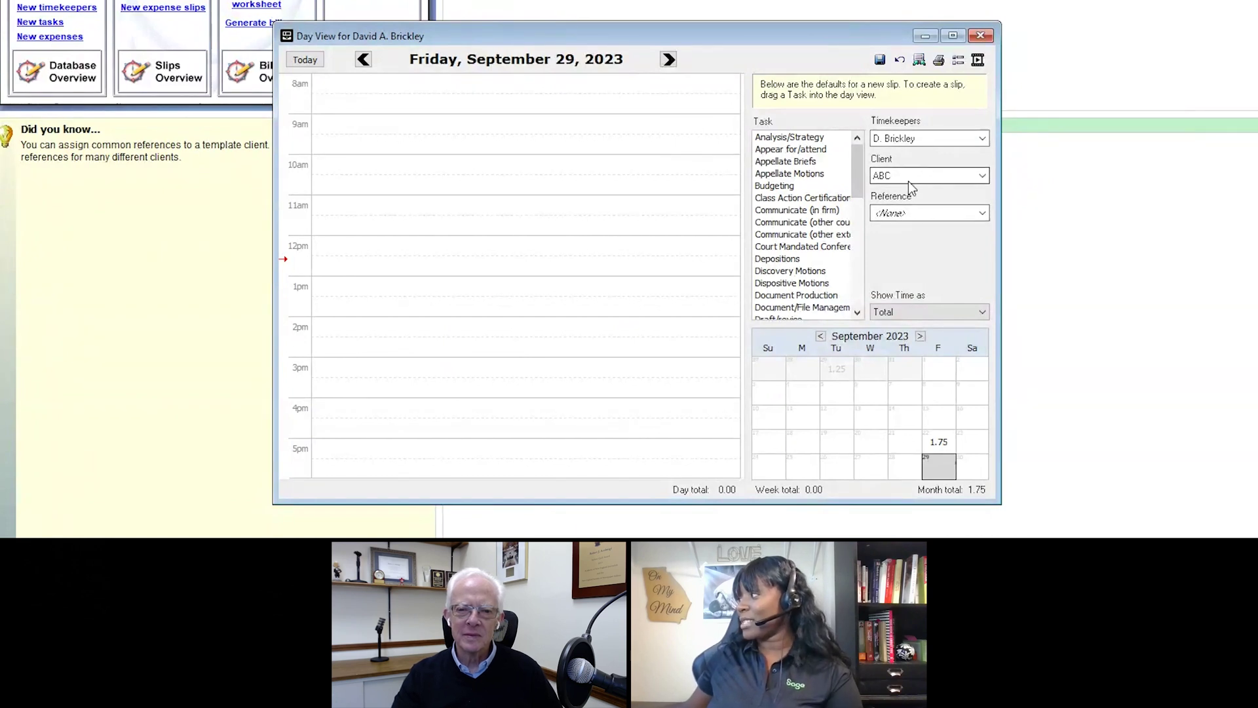
Step: Schedule a Budgeting slip at 9am and review its details without changing anything
click(819, 139)
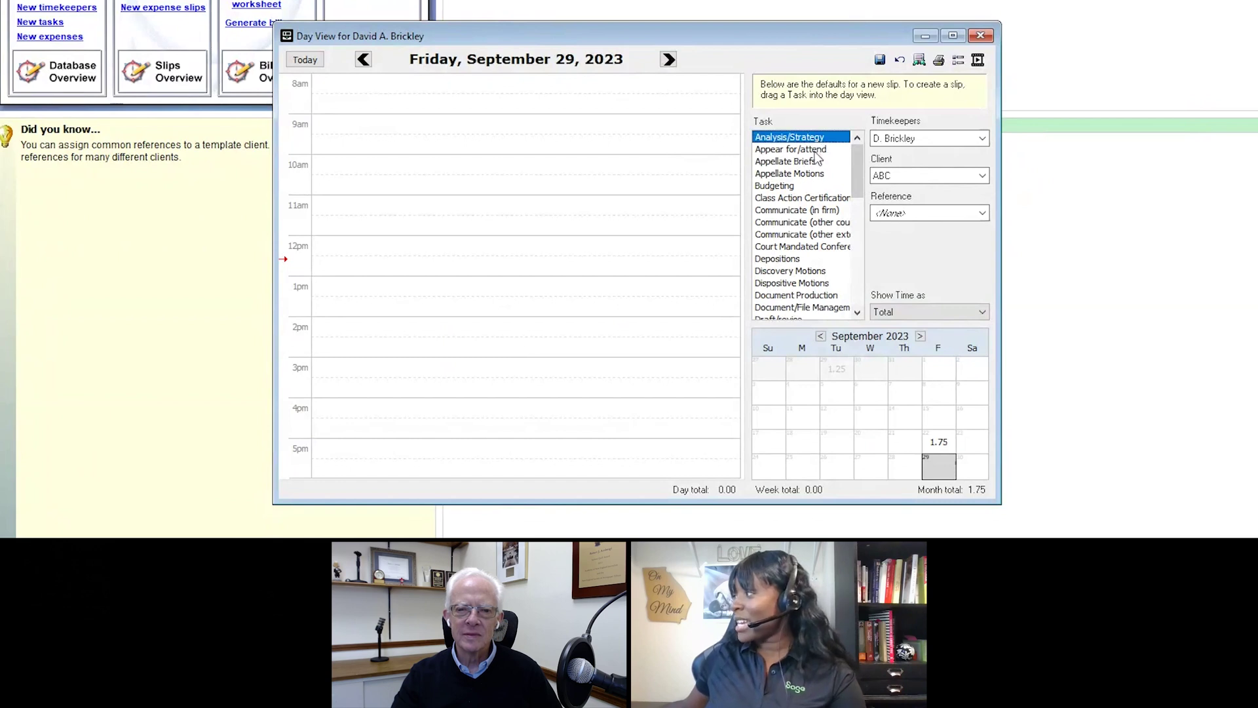
click(771, 188)
drag(771, 191, 439, 173)
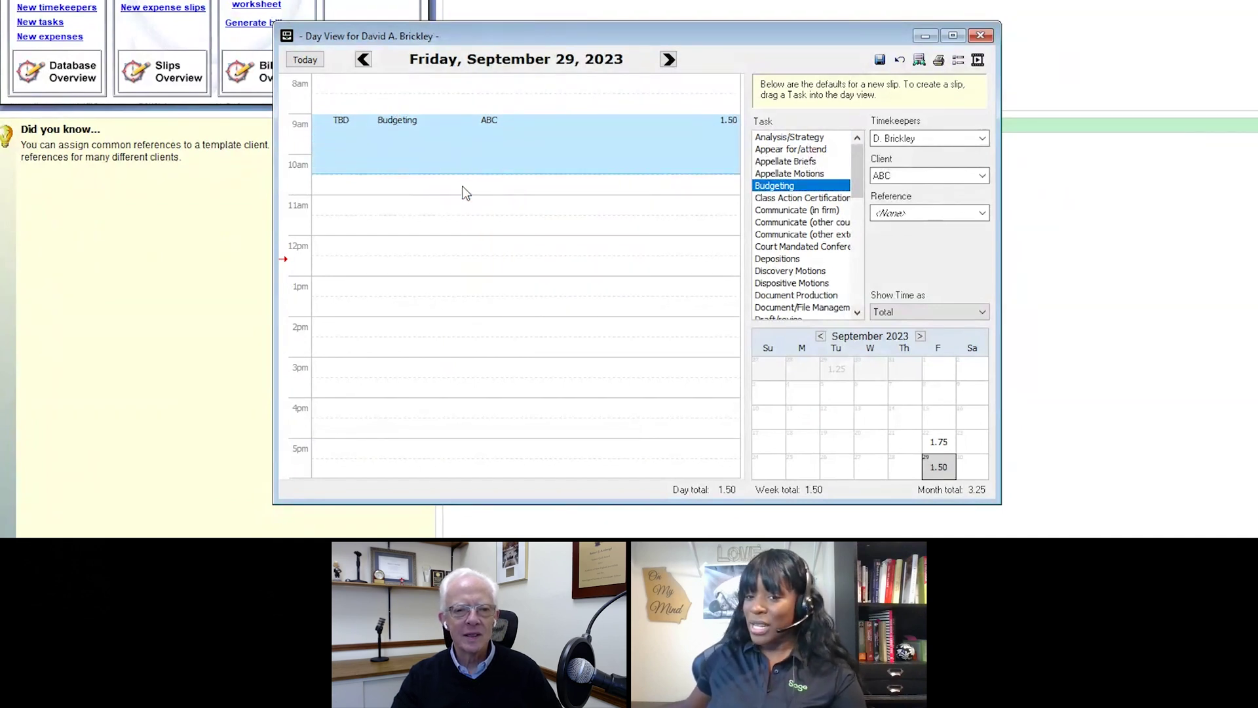
double_click(514, 144)
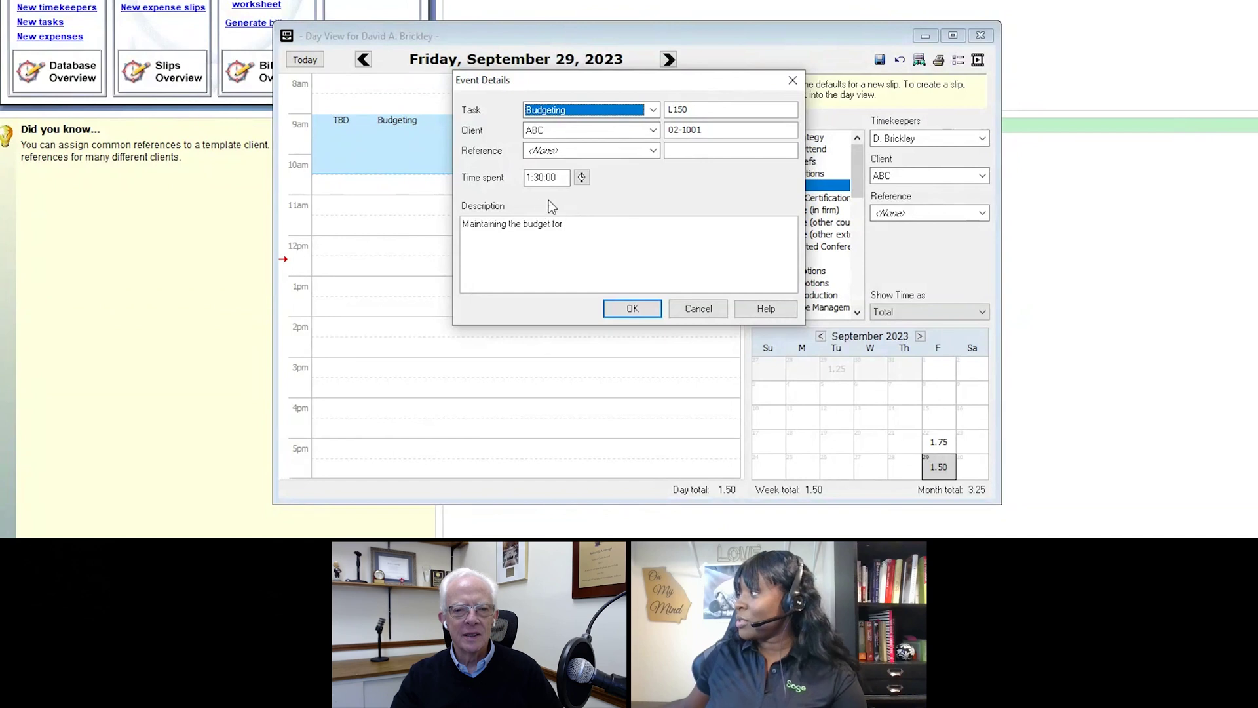
click(696, 309)
Step: Add Depositions at 11:30am, Communicate at 11am and another Depositions at 12:30pm
drag(781, 259, 469, 231)
drag(796, 223, 529, 208)
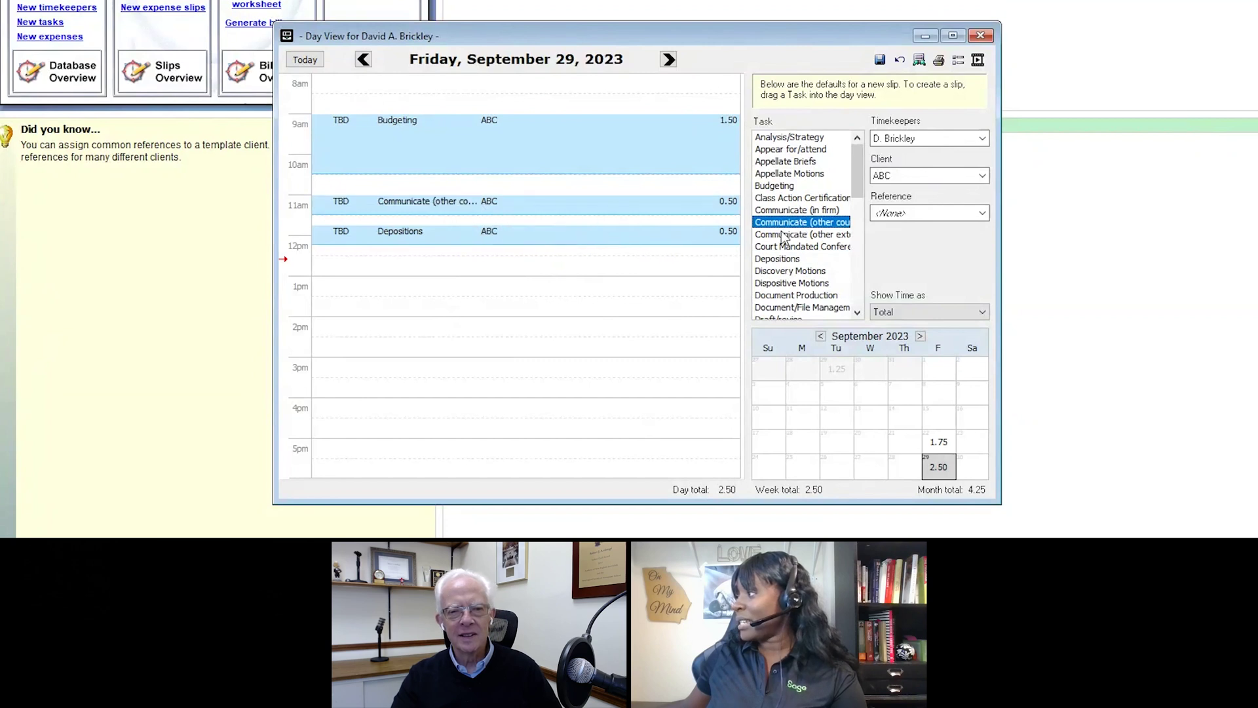
drag(793, 260, 526, 262)
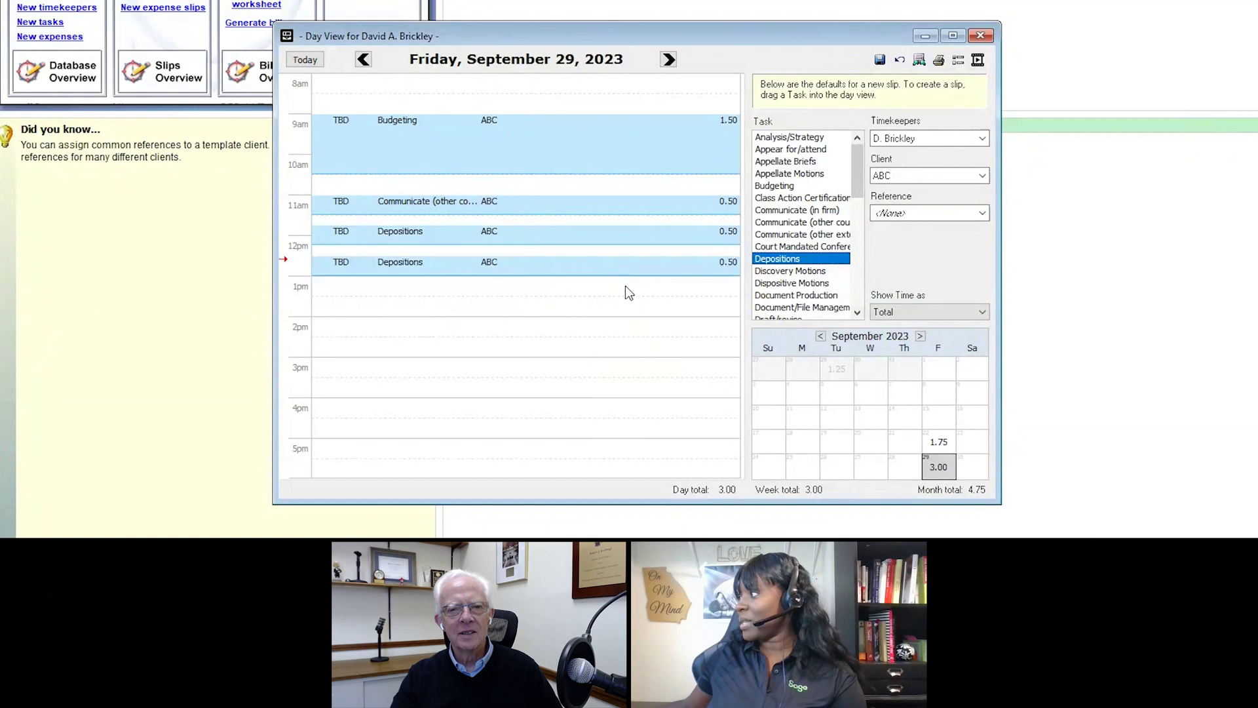
Step: Save the four new slips as numbers 357–360, keeping the current timekeeper
click(881, 60)
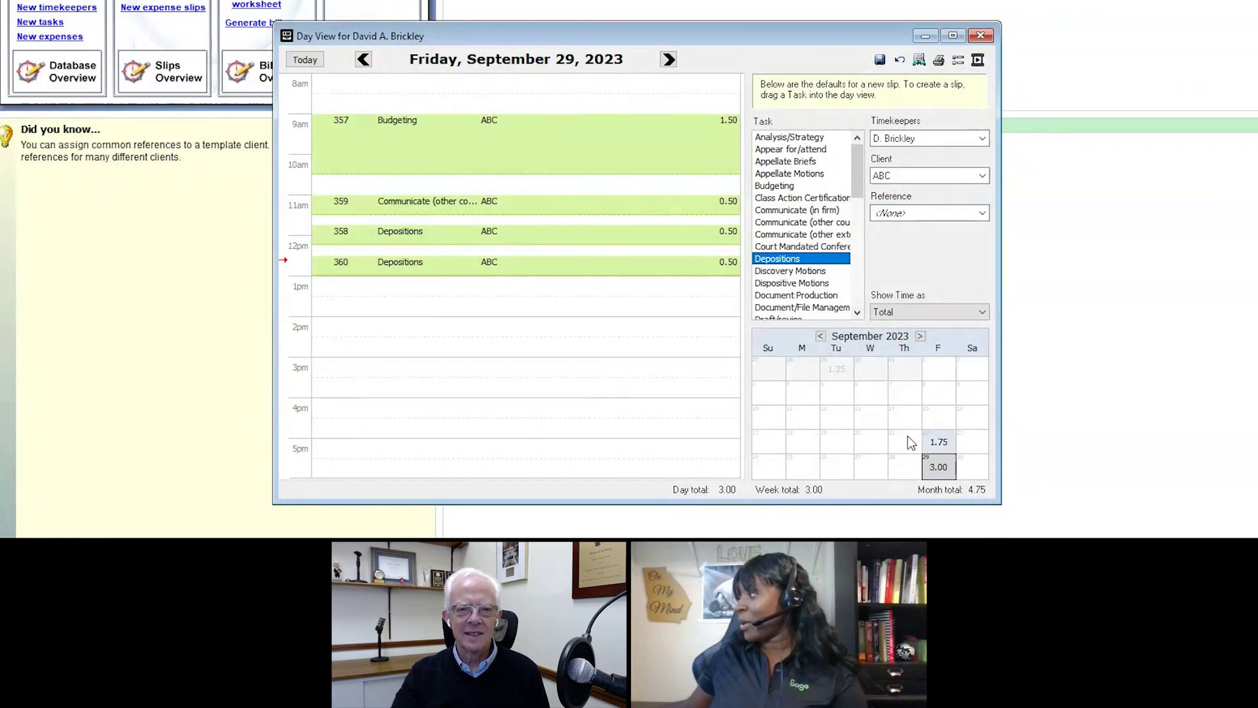
click(931, 139)
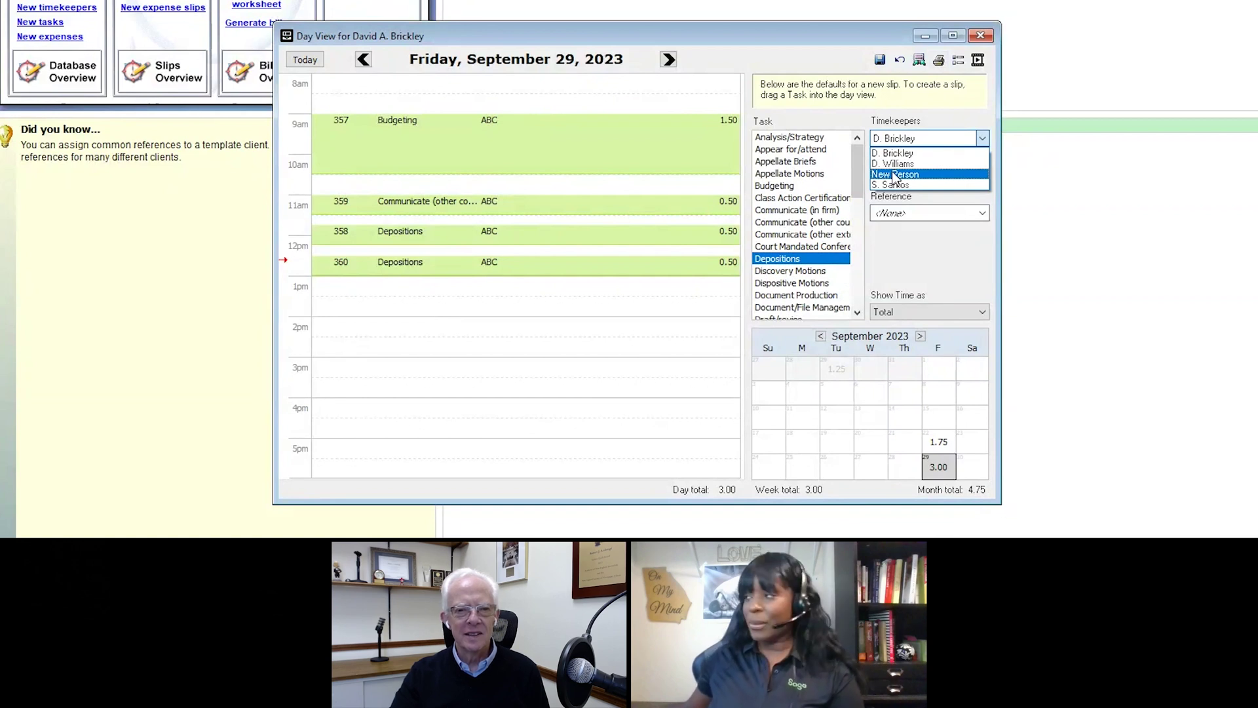
click(844, 68)
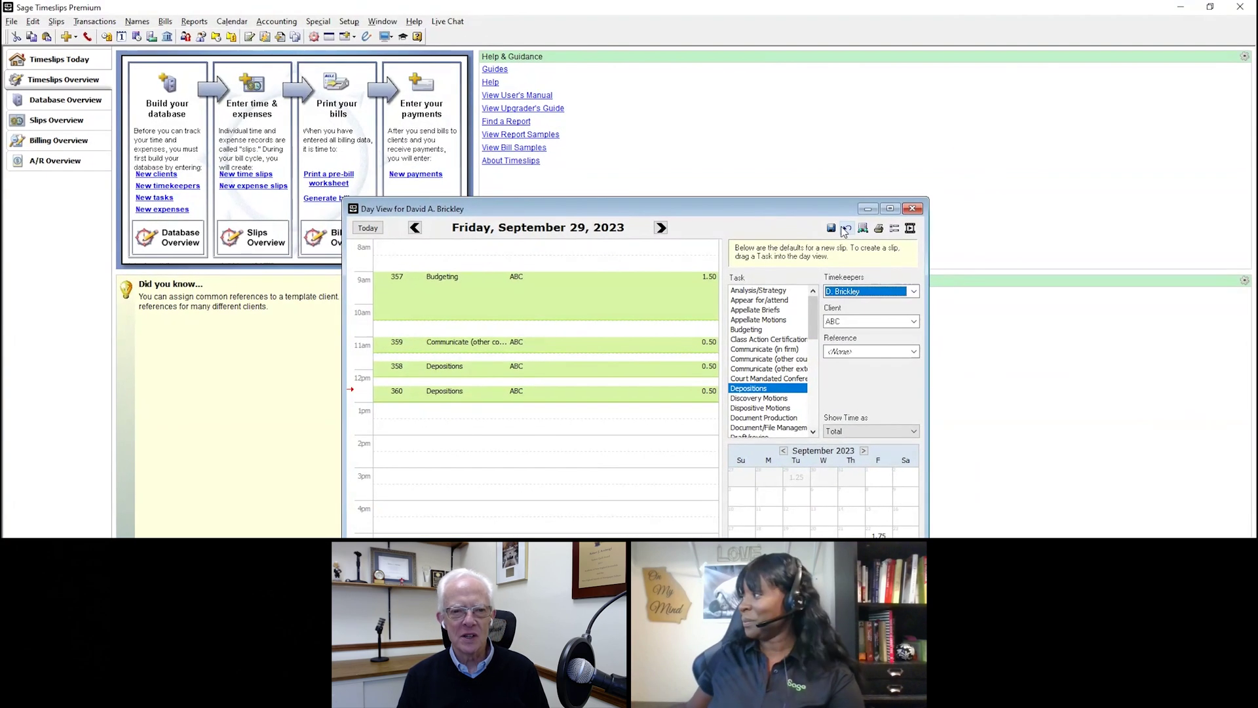
click(912, 208)
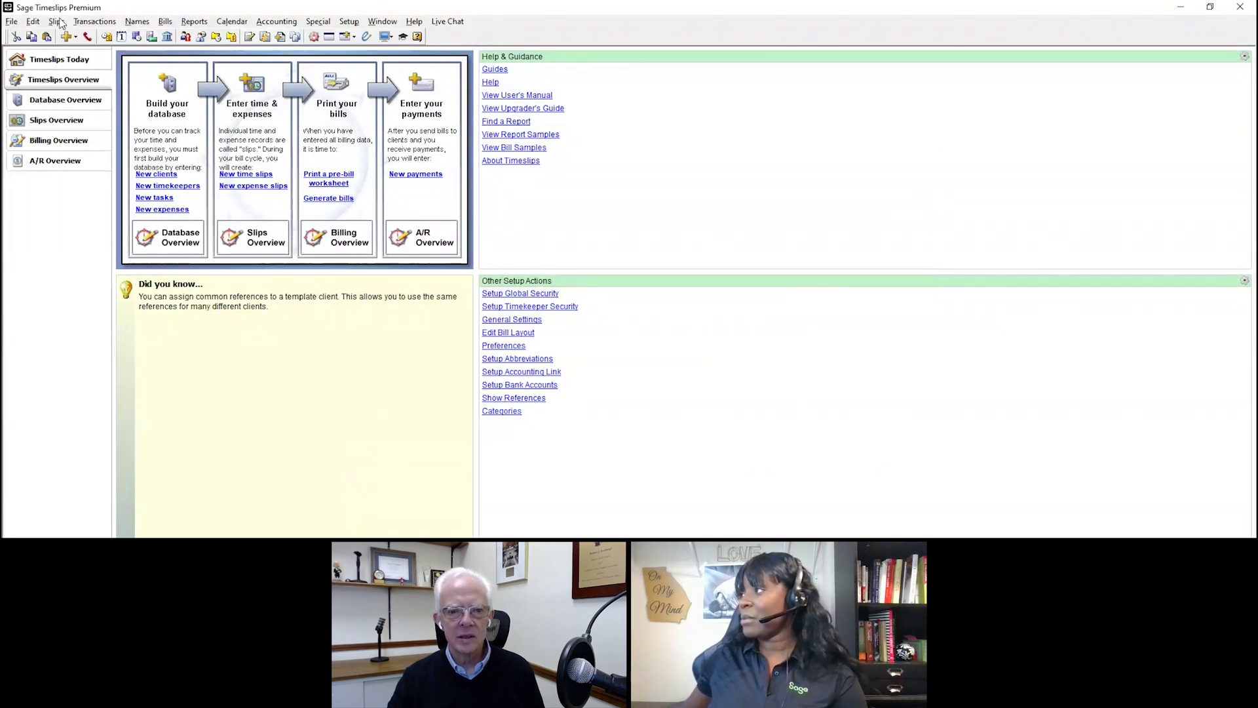
click(59, 23)
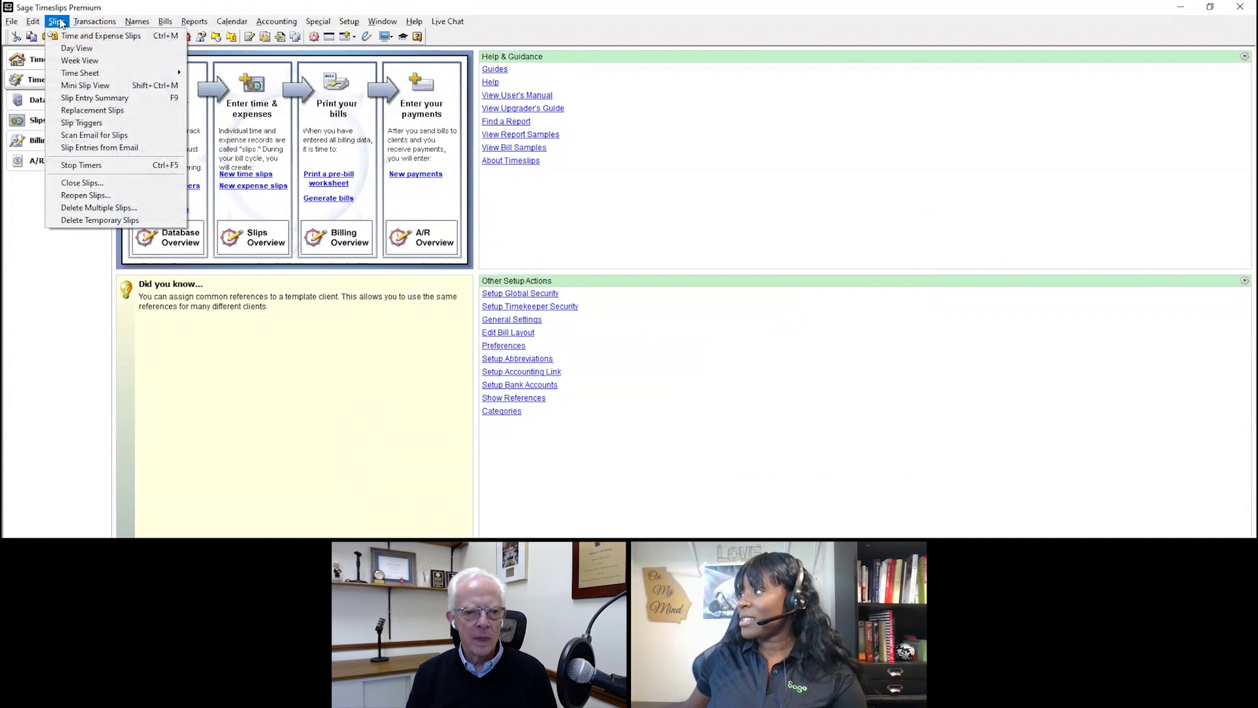
mouse_move(74, 77)
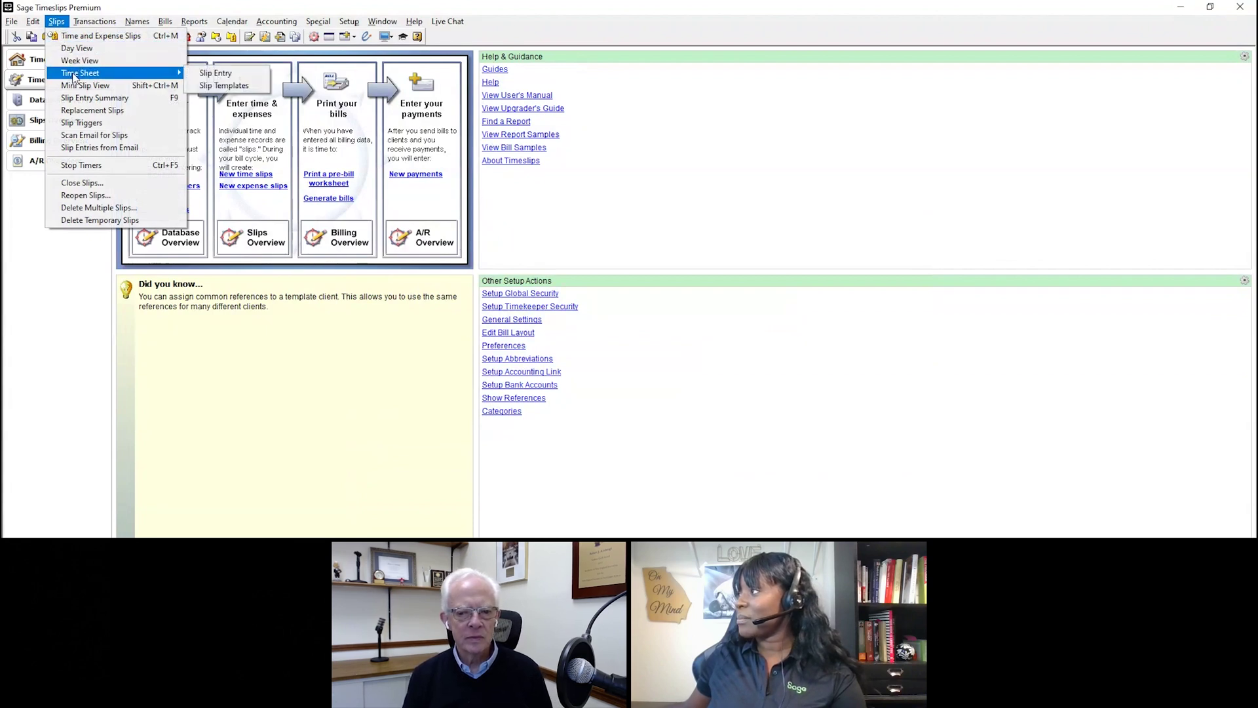
click(240, 74)
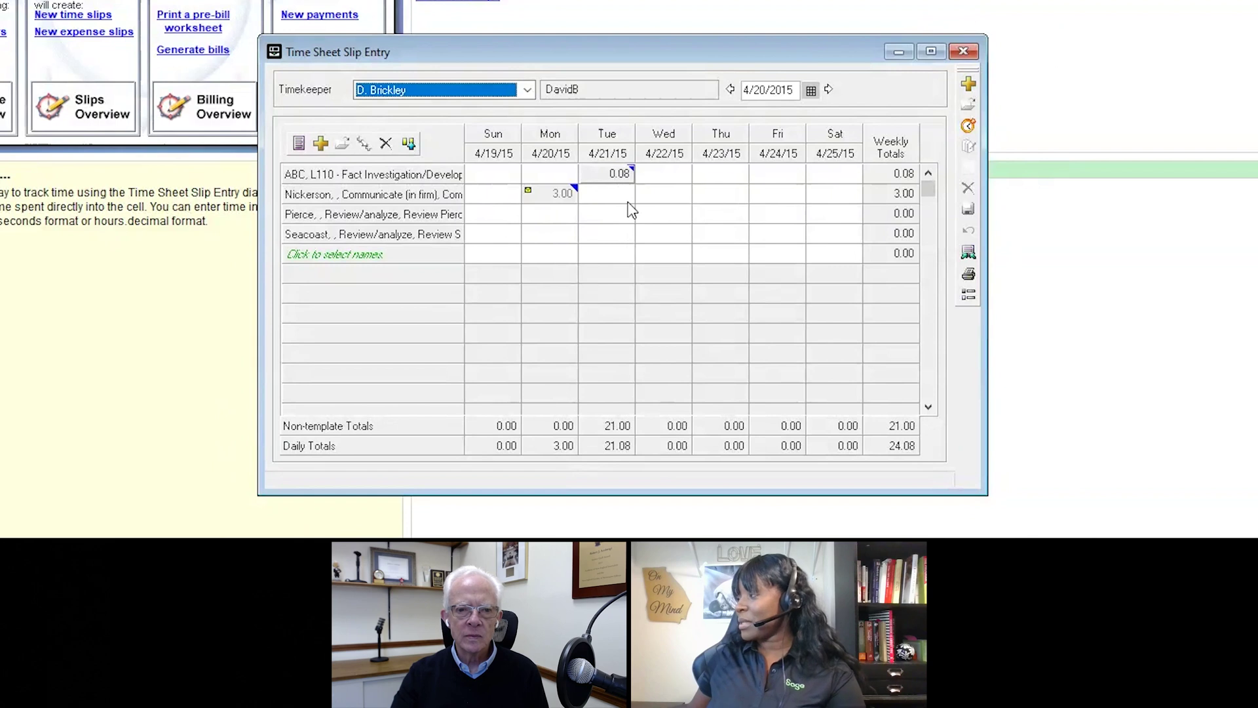
click(709, 177)
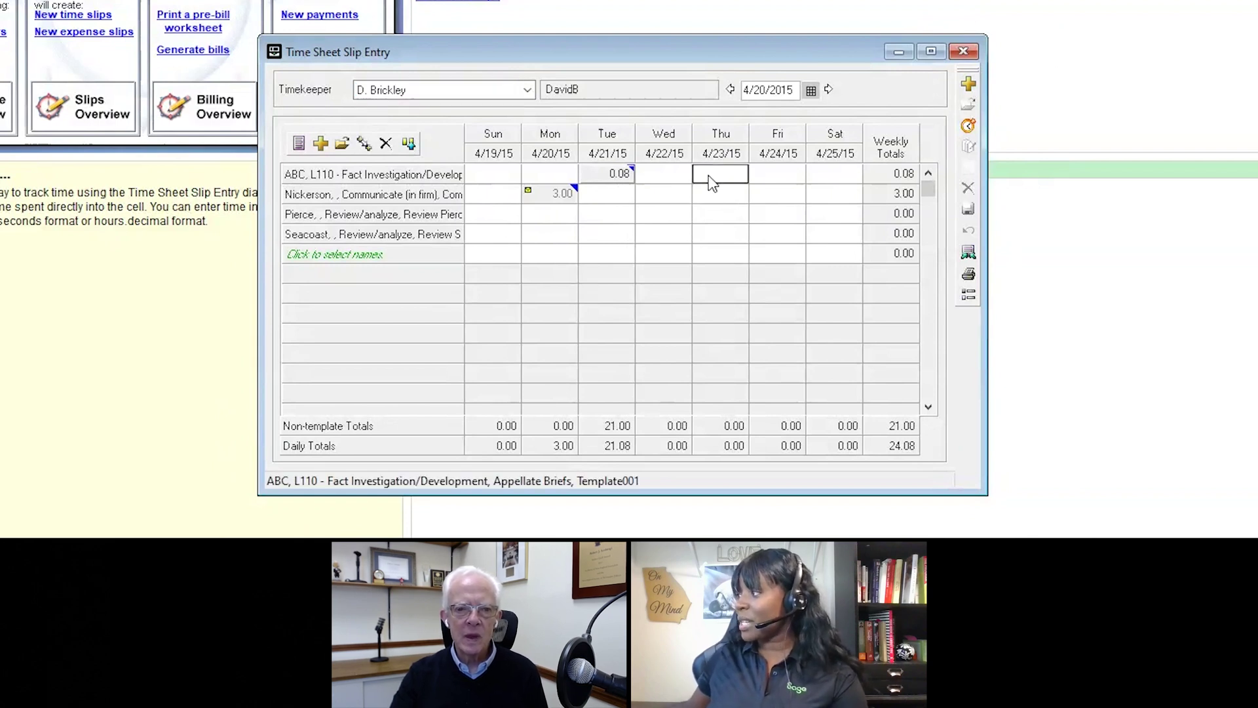
click(740, 182)
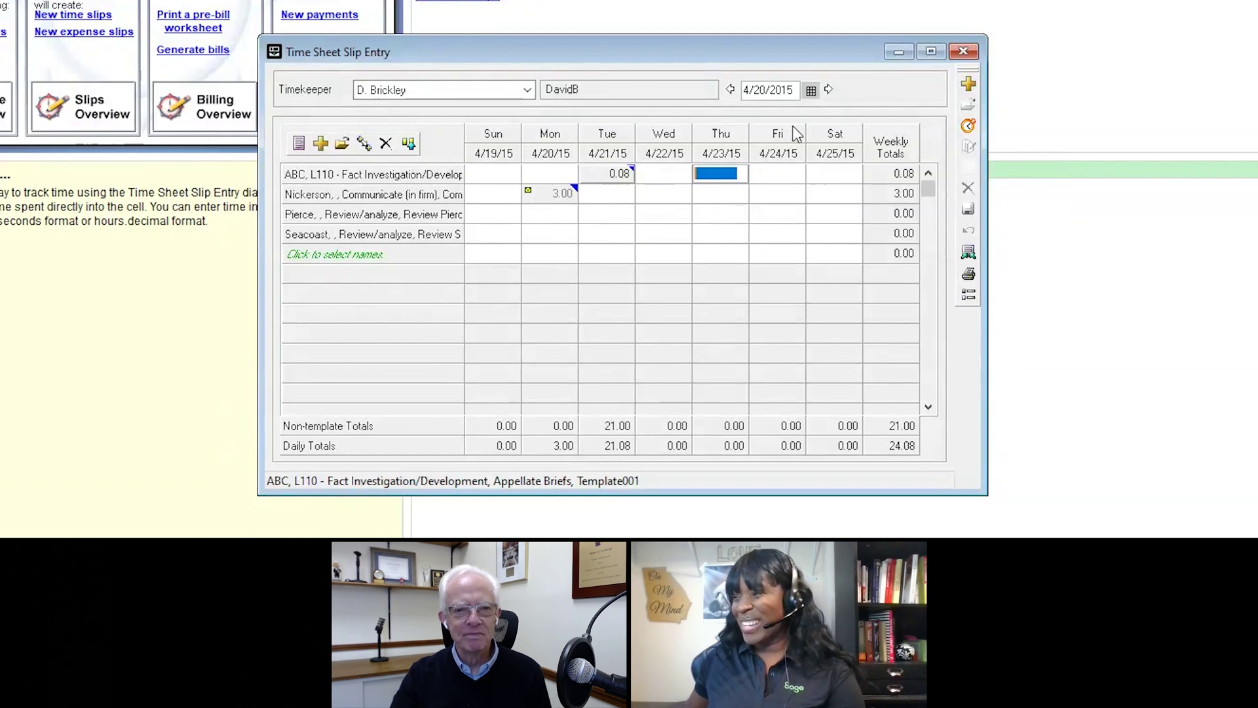
click(717, 169)
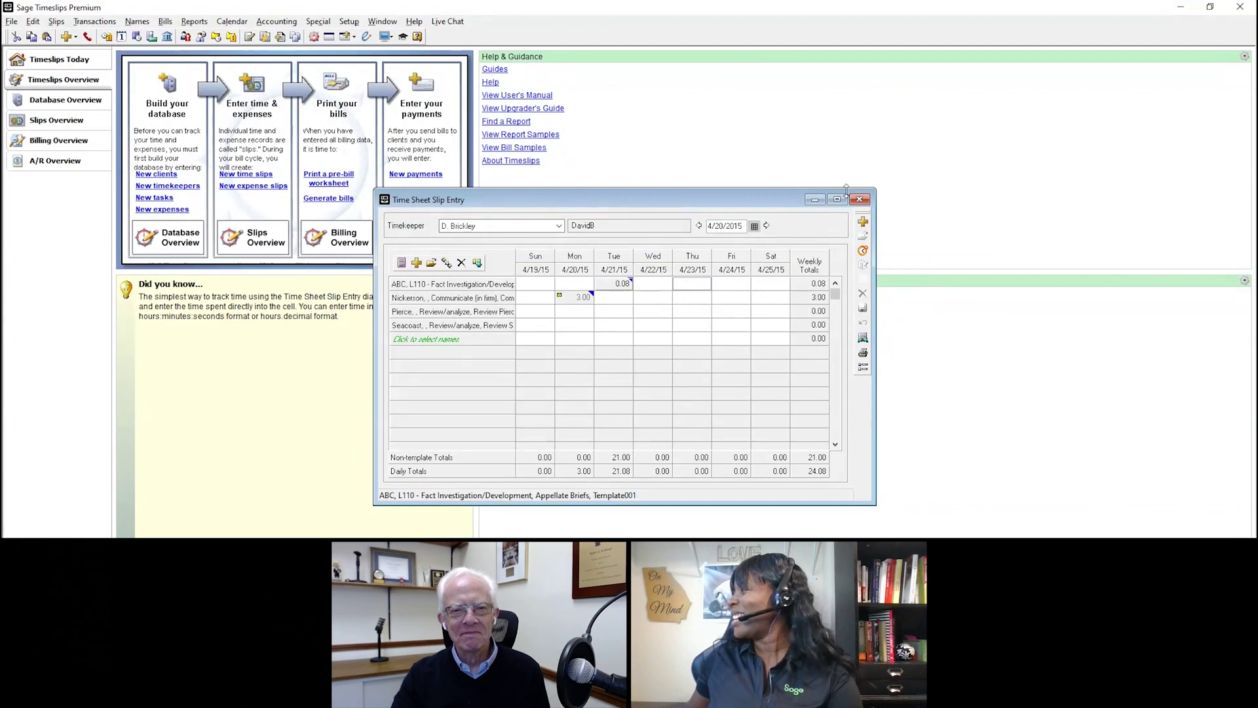
Step: Close the weekly time sheet and preview the ABC Corporation bill dated September 29, 2023
click(872, 181)
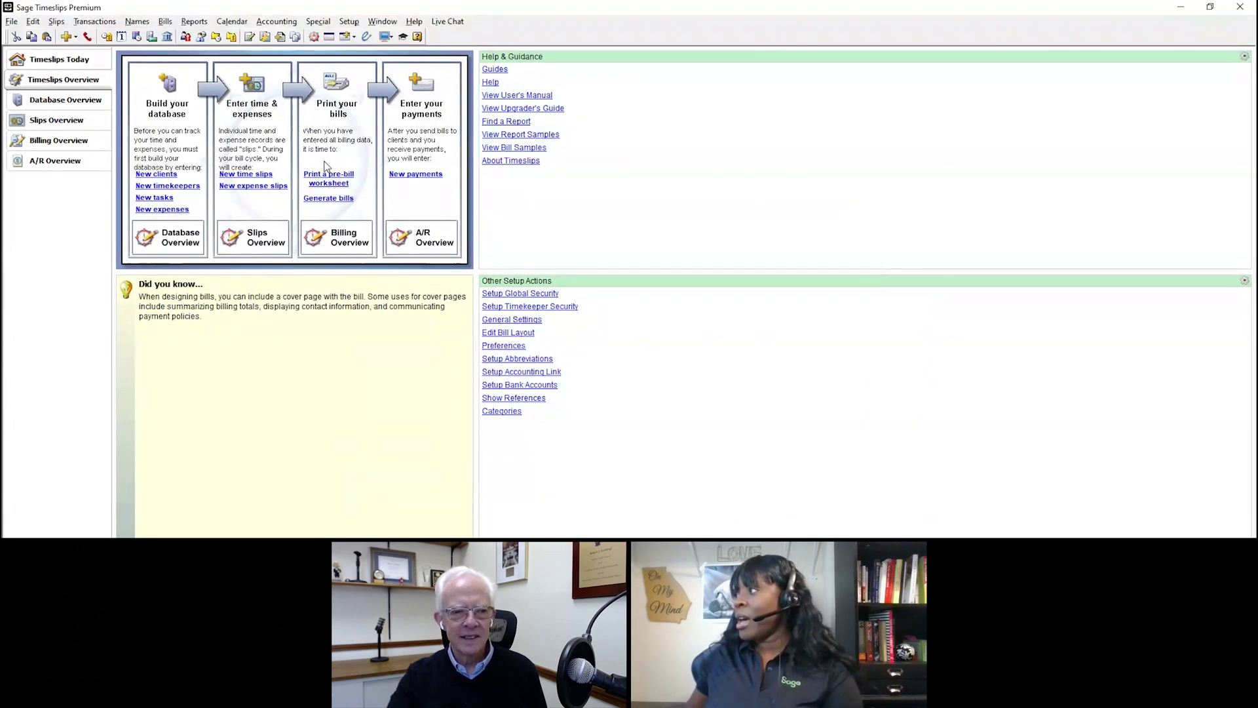
click(329, 198)
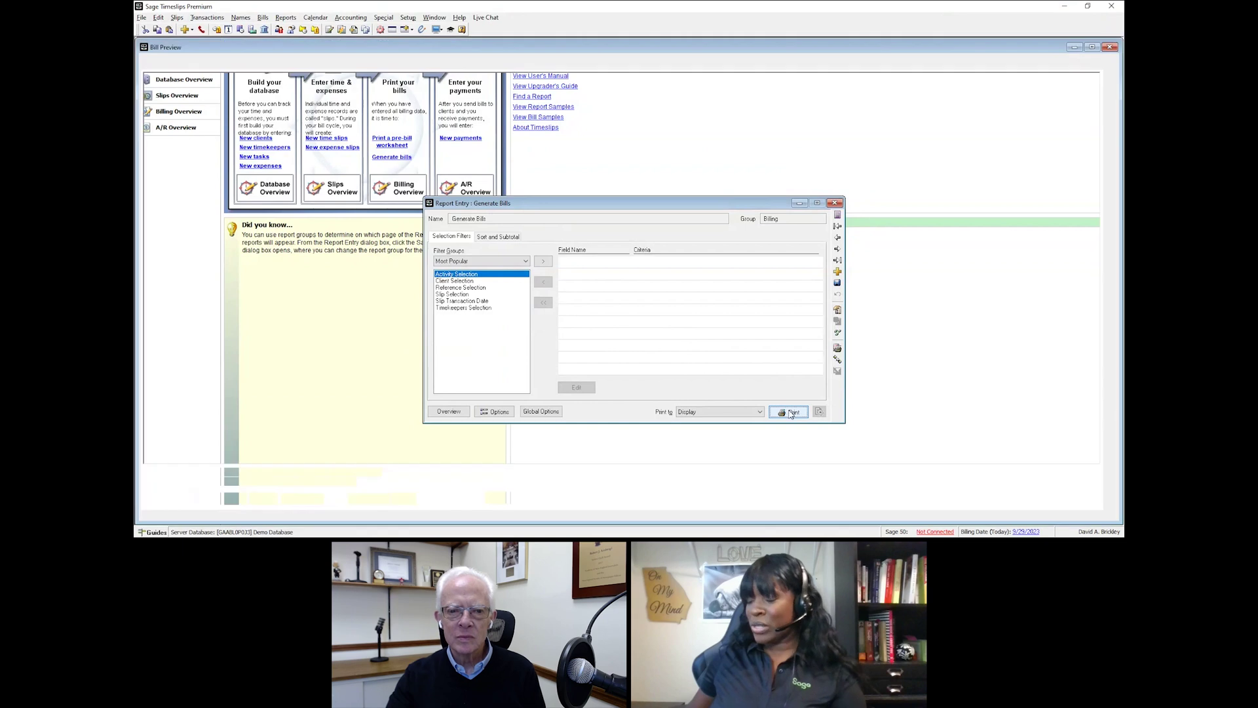
click(791, 413)
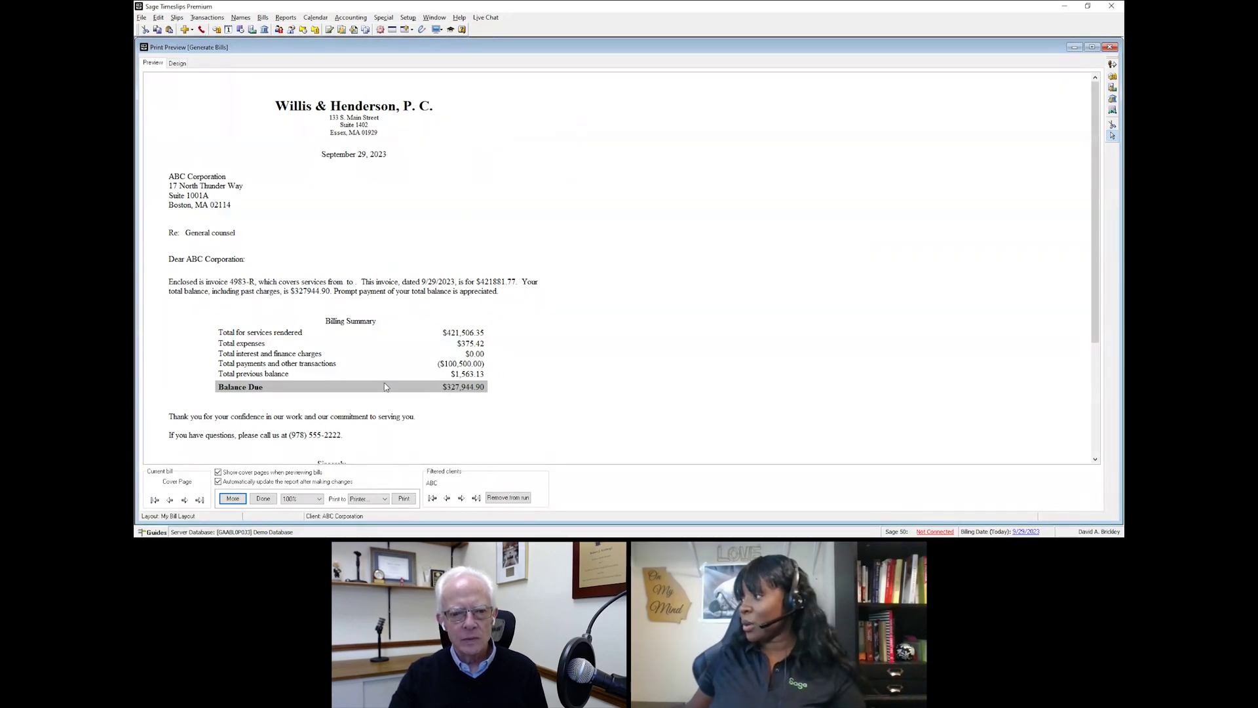
Step: Advance the bill preview to page 1, Invoice #4983-R with Professional Services entries
click(184, 500)
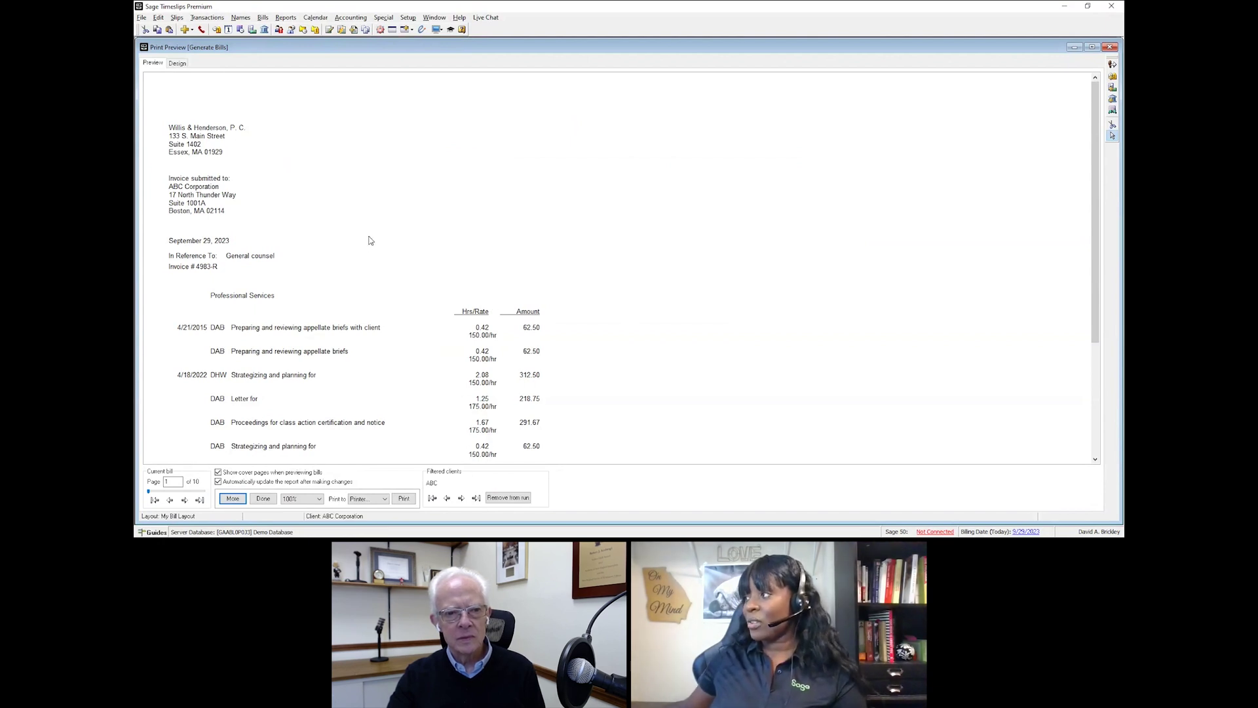
Step: In the bill layout, move the firm address under Firm Name and cancel inserting a header picture
click(178, 64)
click(404, 203)
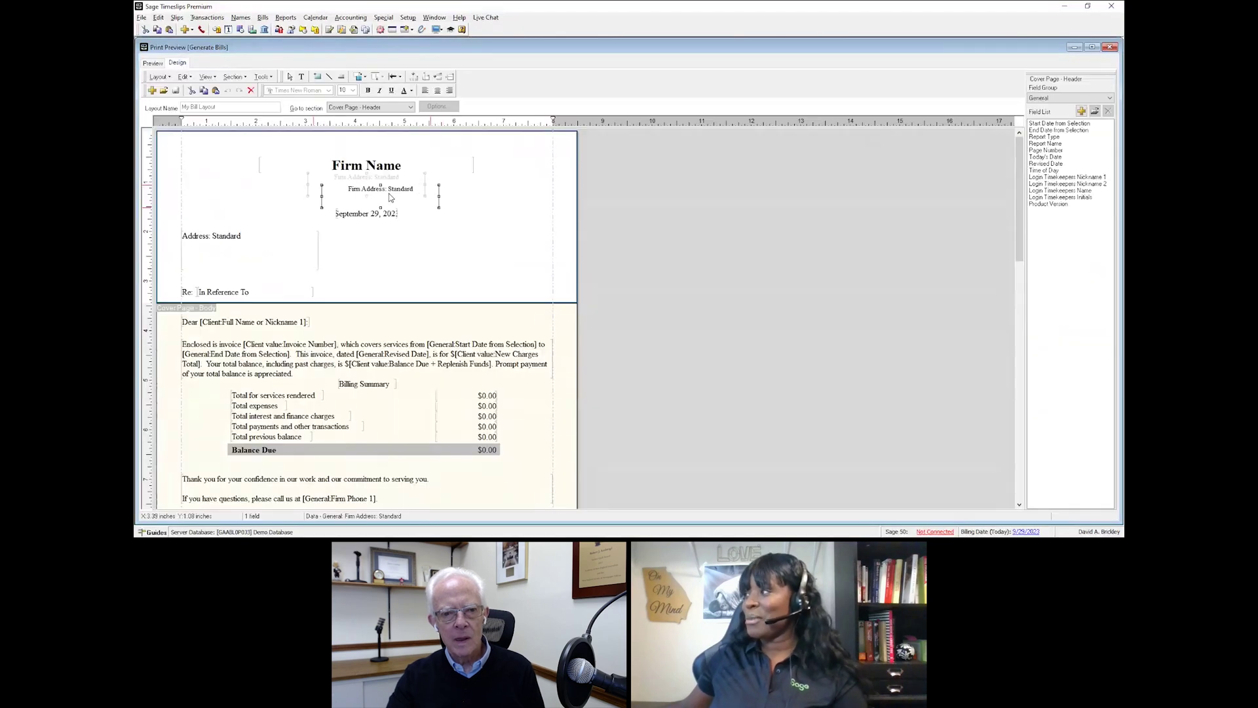
drag(404, 203, 364, 192)
right_click(458, 245)
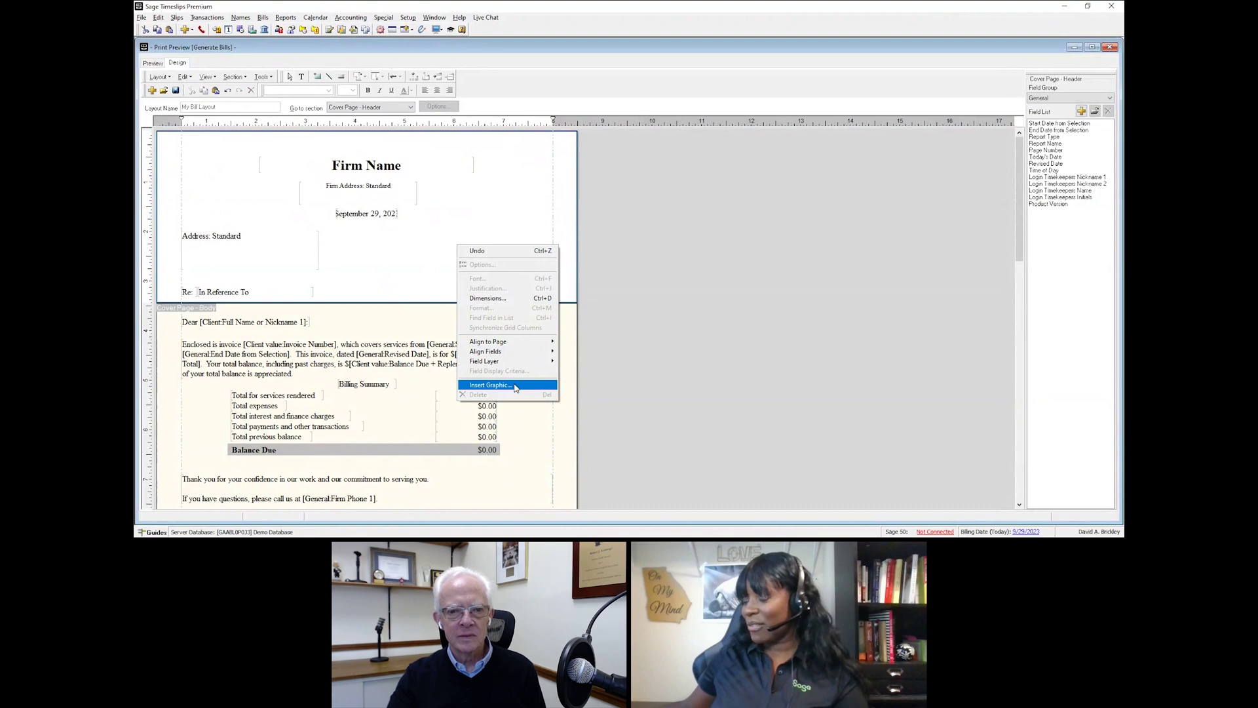
click(515, 386)
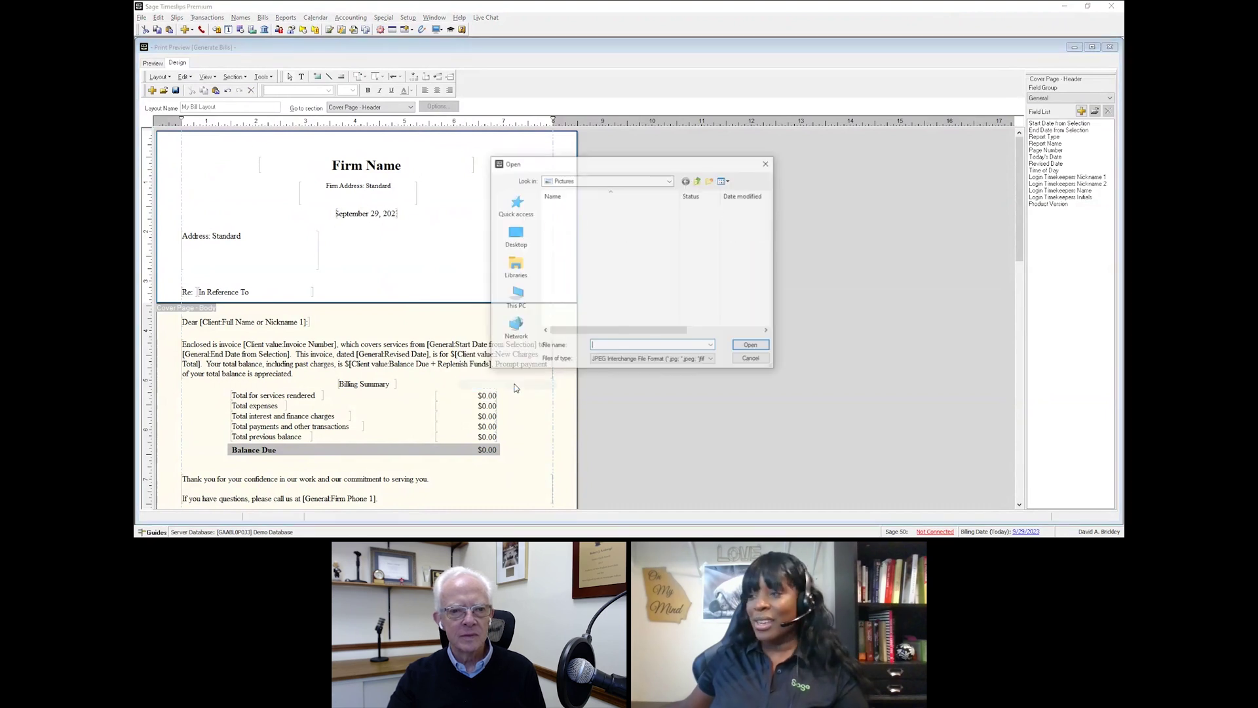
click(768, 163)
Step: Delete the Rate field from itemized time charges, then open ABC Corporation's client information
scroll(411, 410, down, 4)
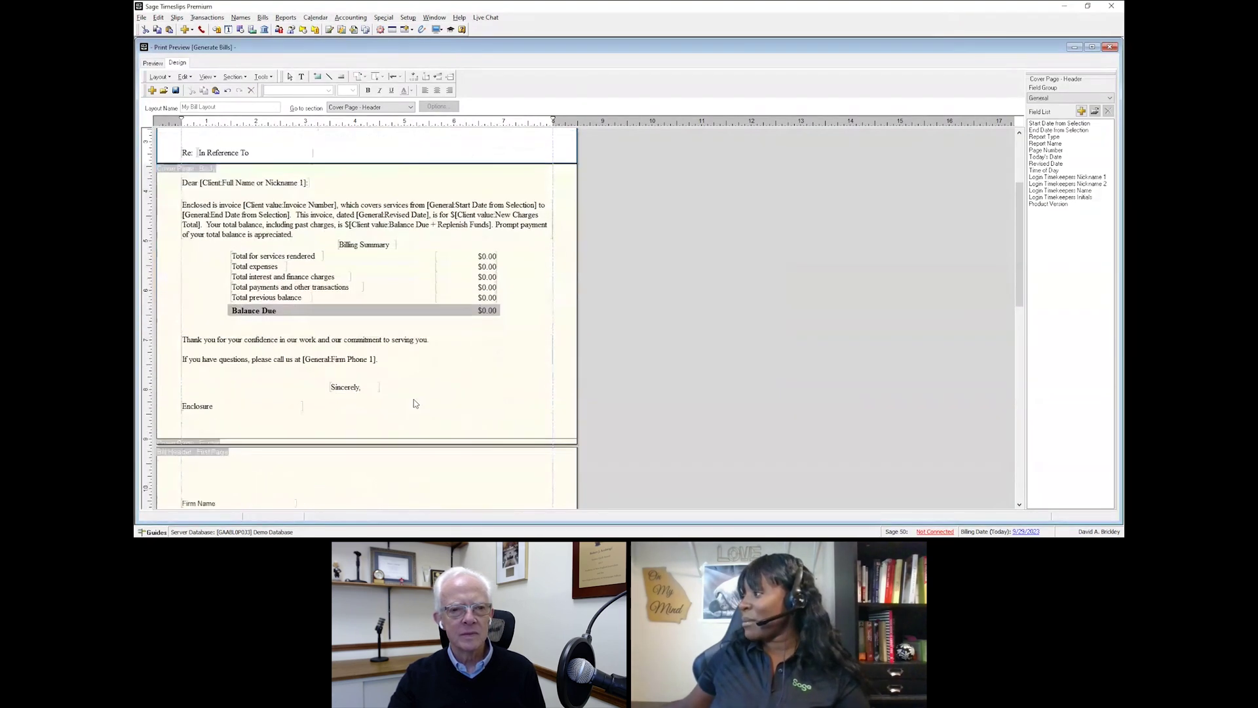
scroll(413, 403, down, 8)
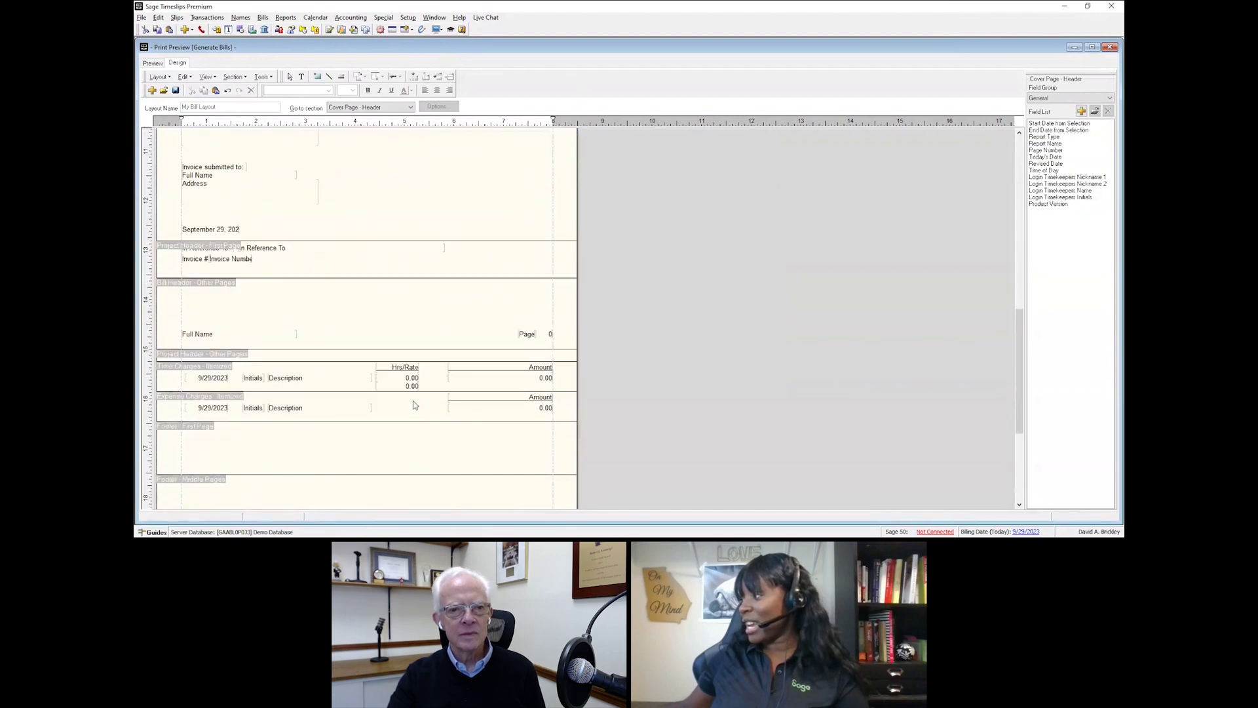
click(411, 386)
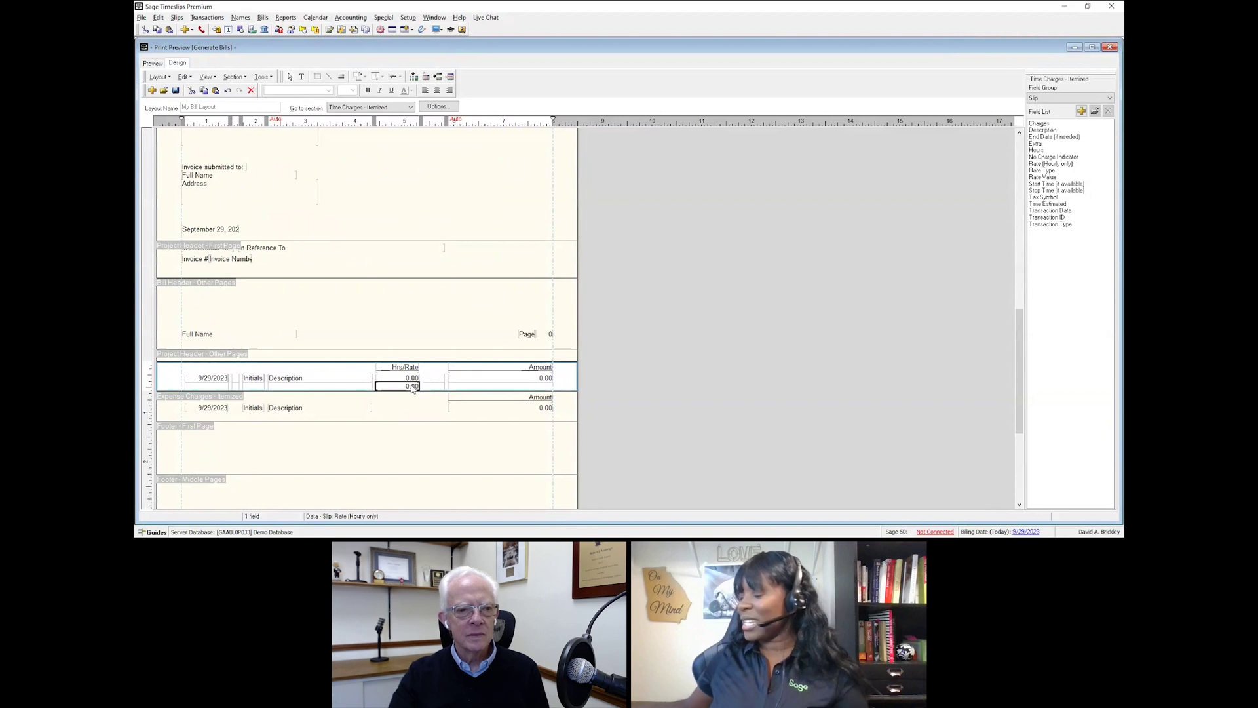
key(Delete)
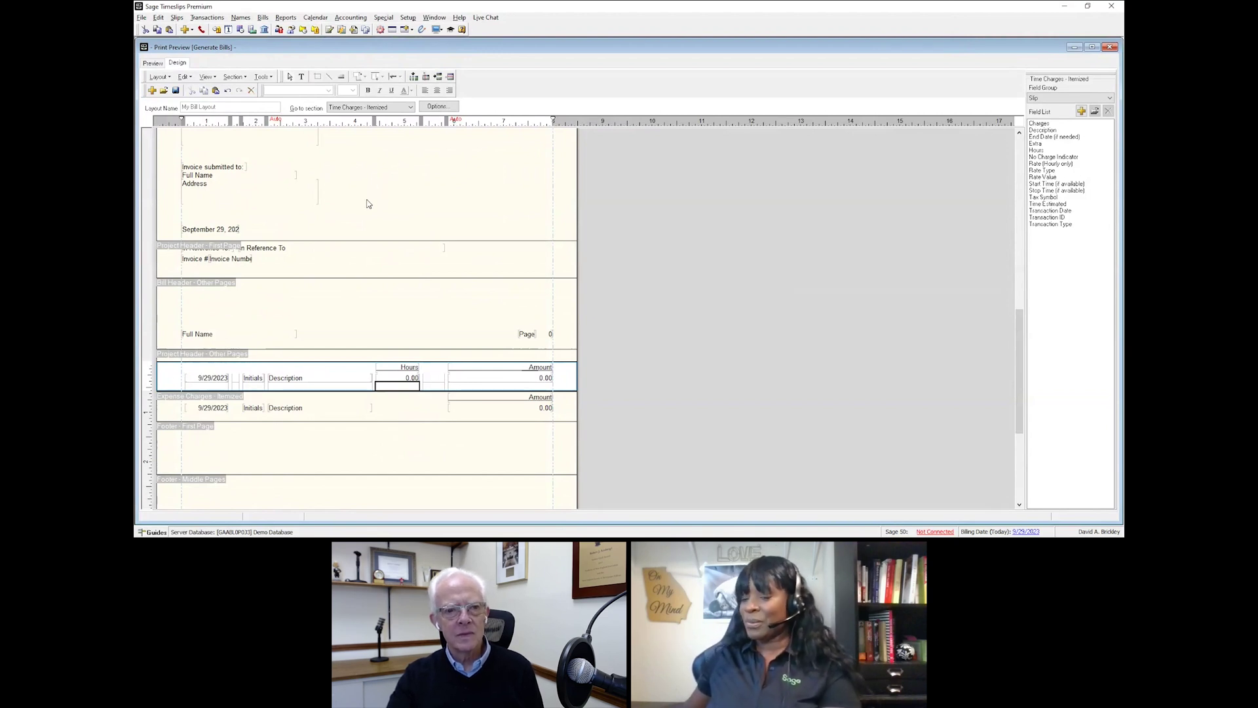
click(155, 62)
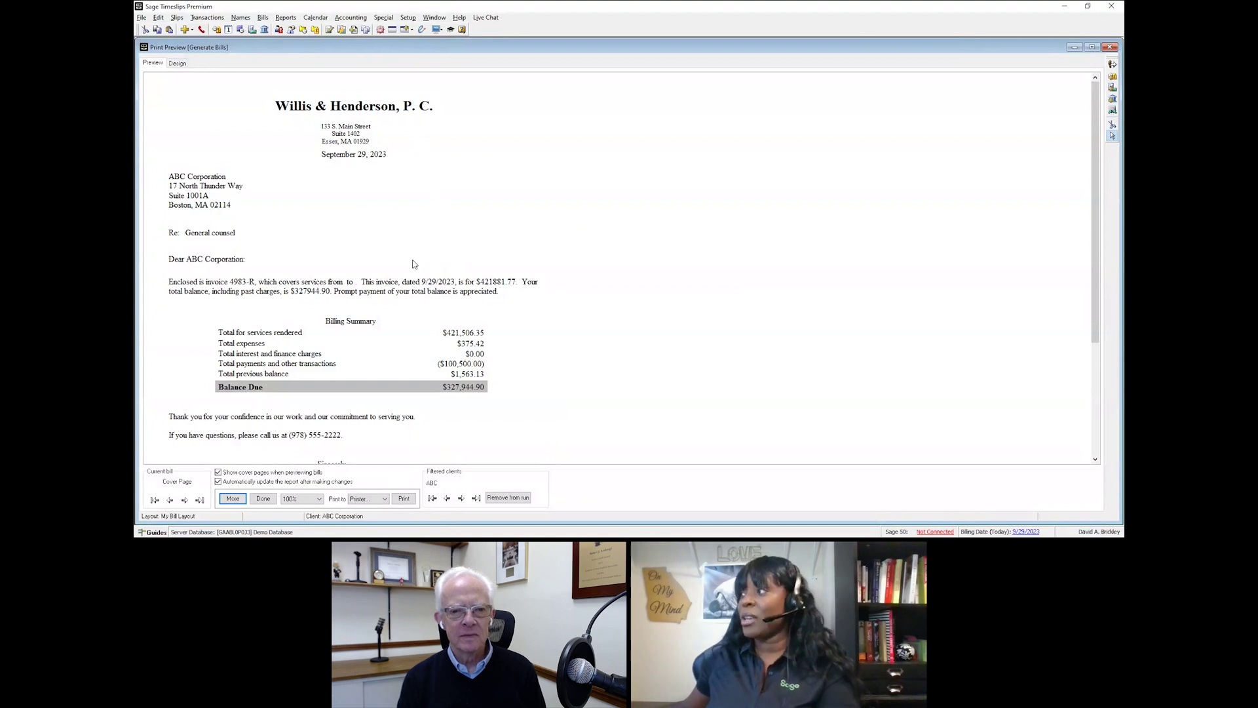
double_click(190, 178)
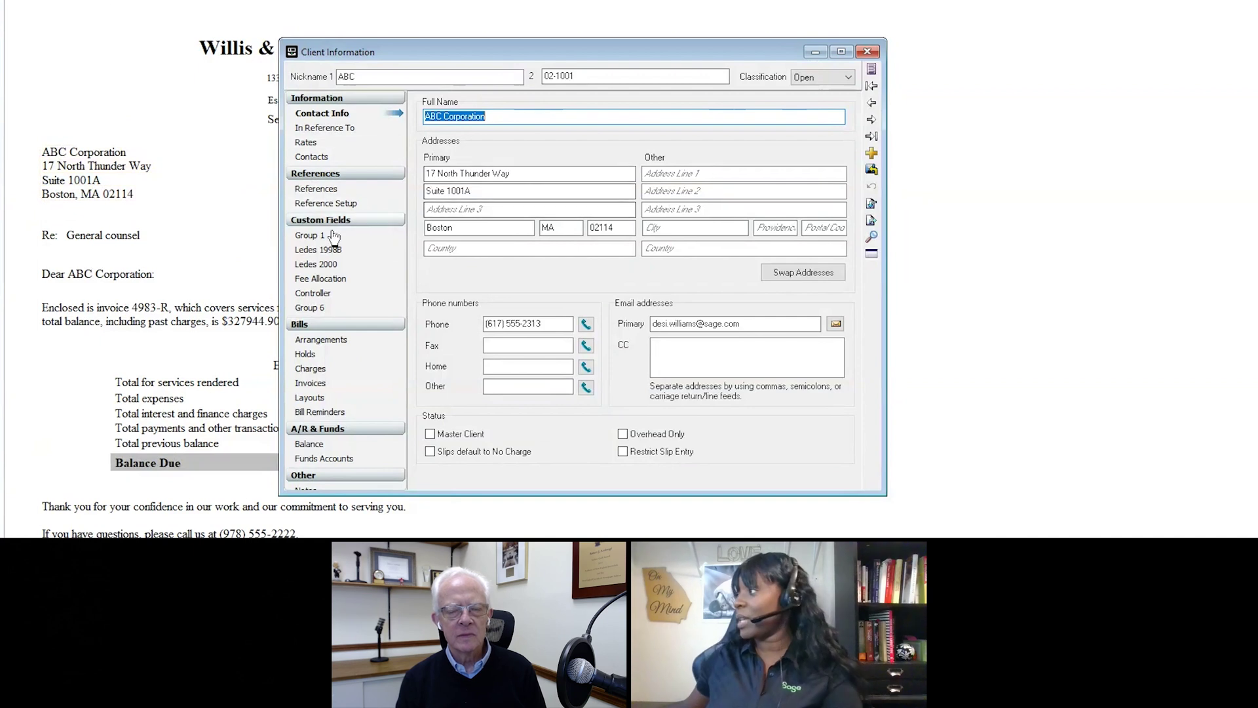
Step: Set ABC's time fees to an Absolute flat fee of 0.00 with Perpetual duration
click(315, 344)
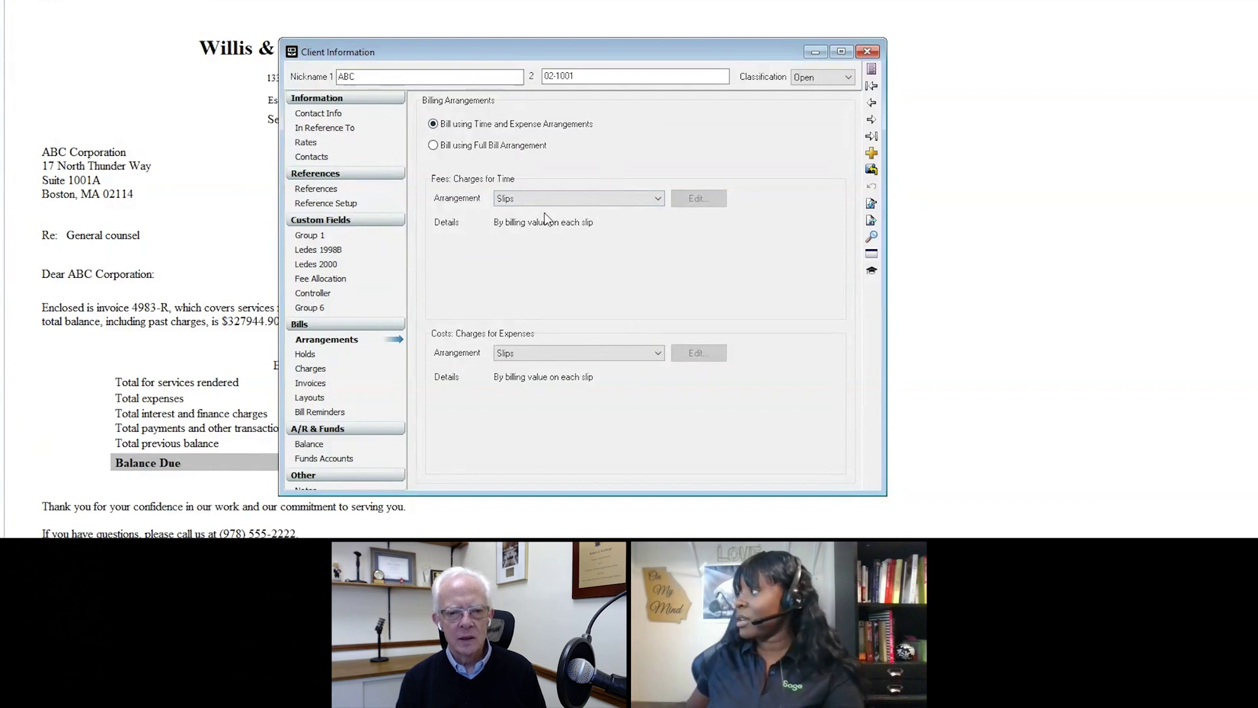
click(579, 197)
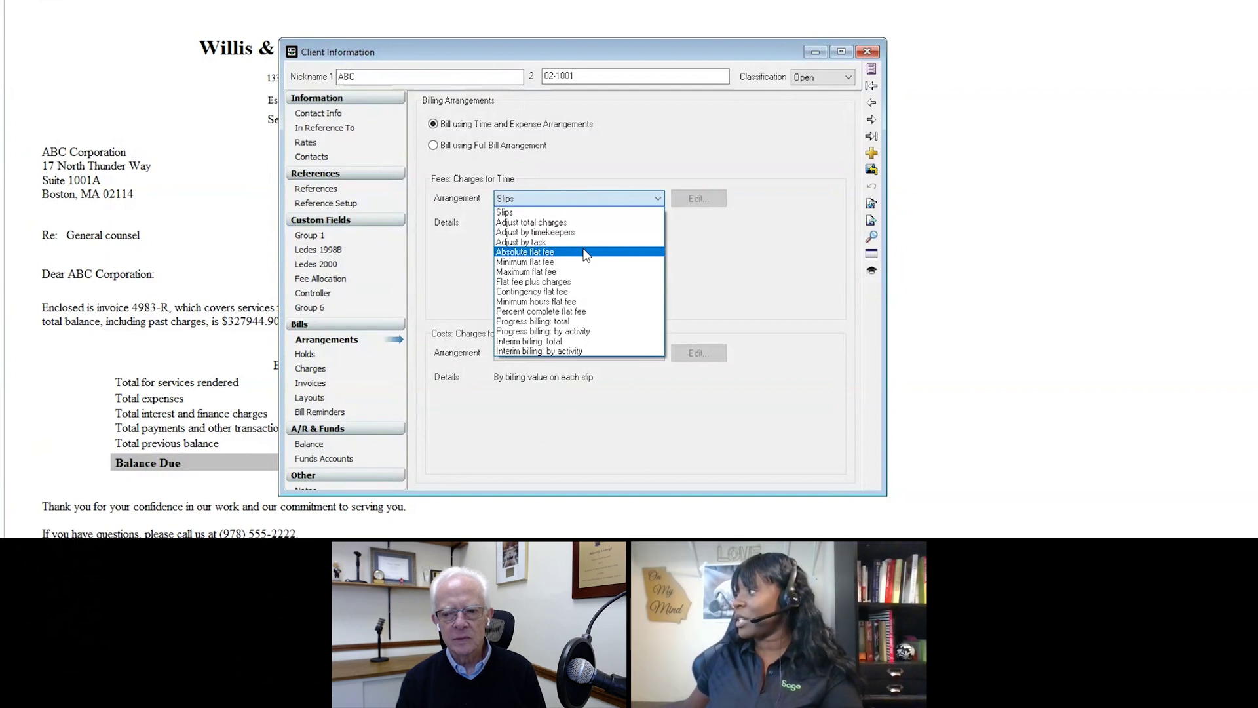
click(586, 252)
click(696, 198)
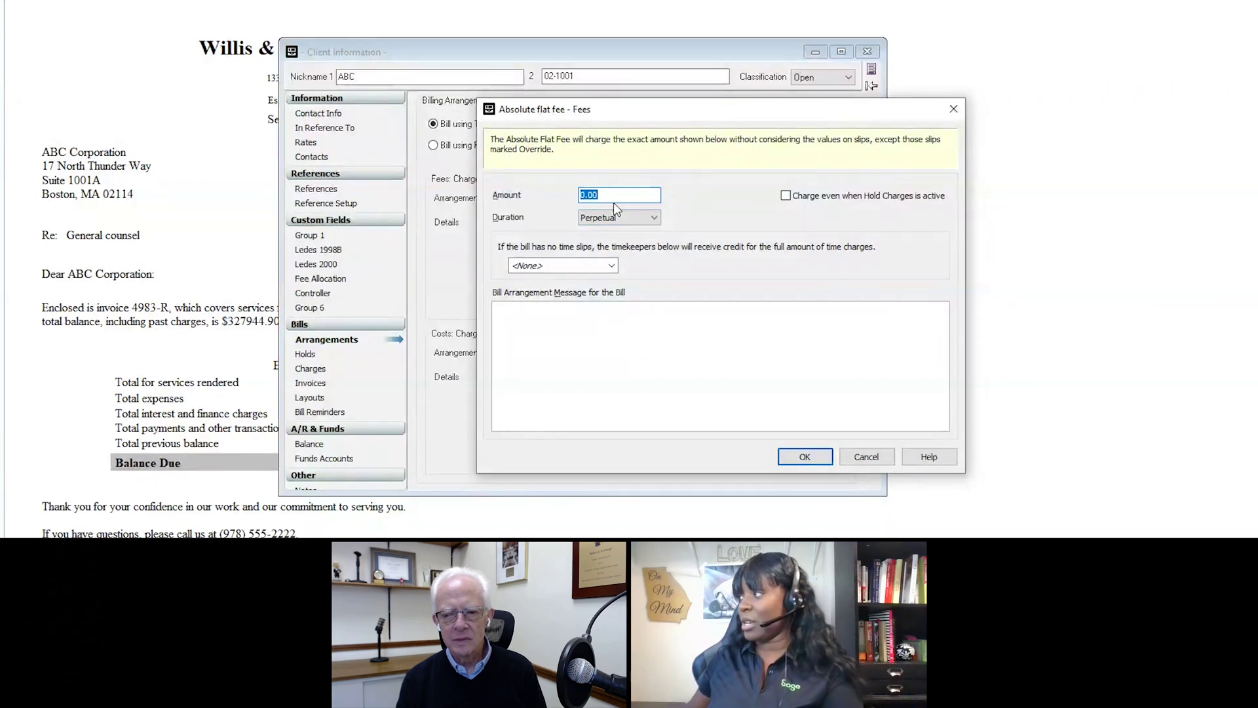
click(653, 219)
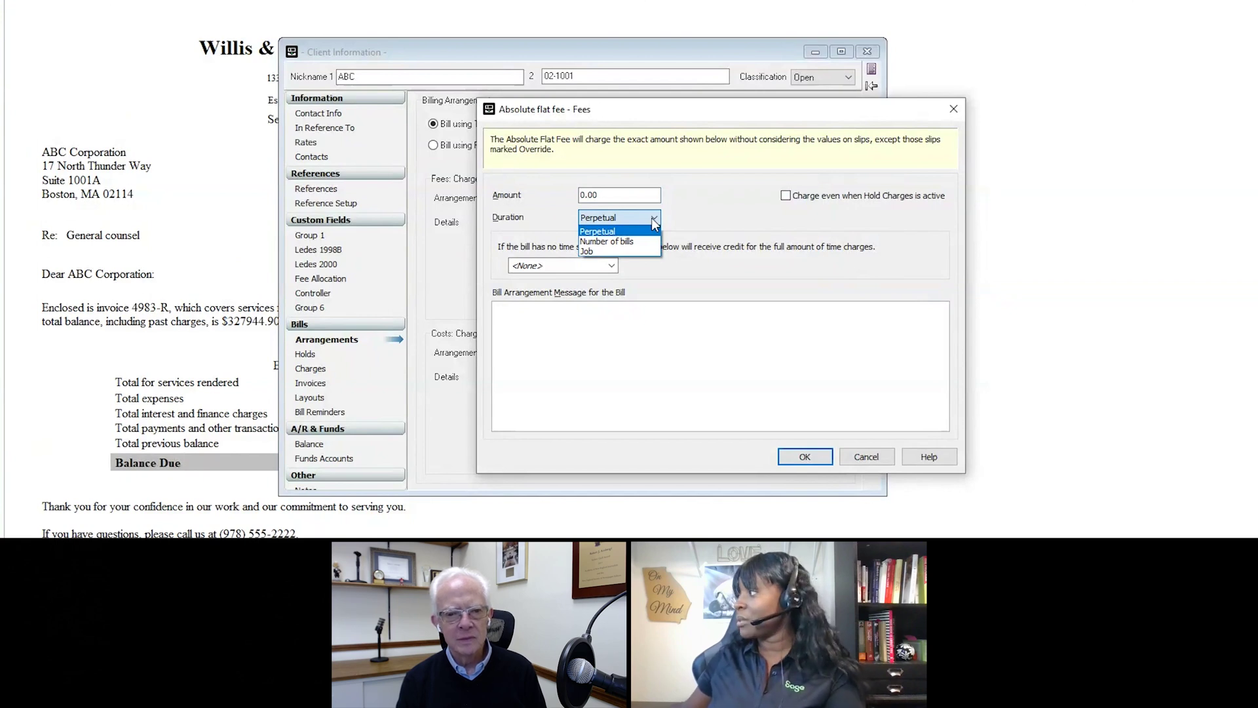
click(597, 232)
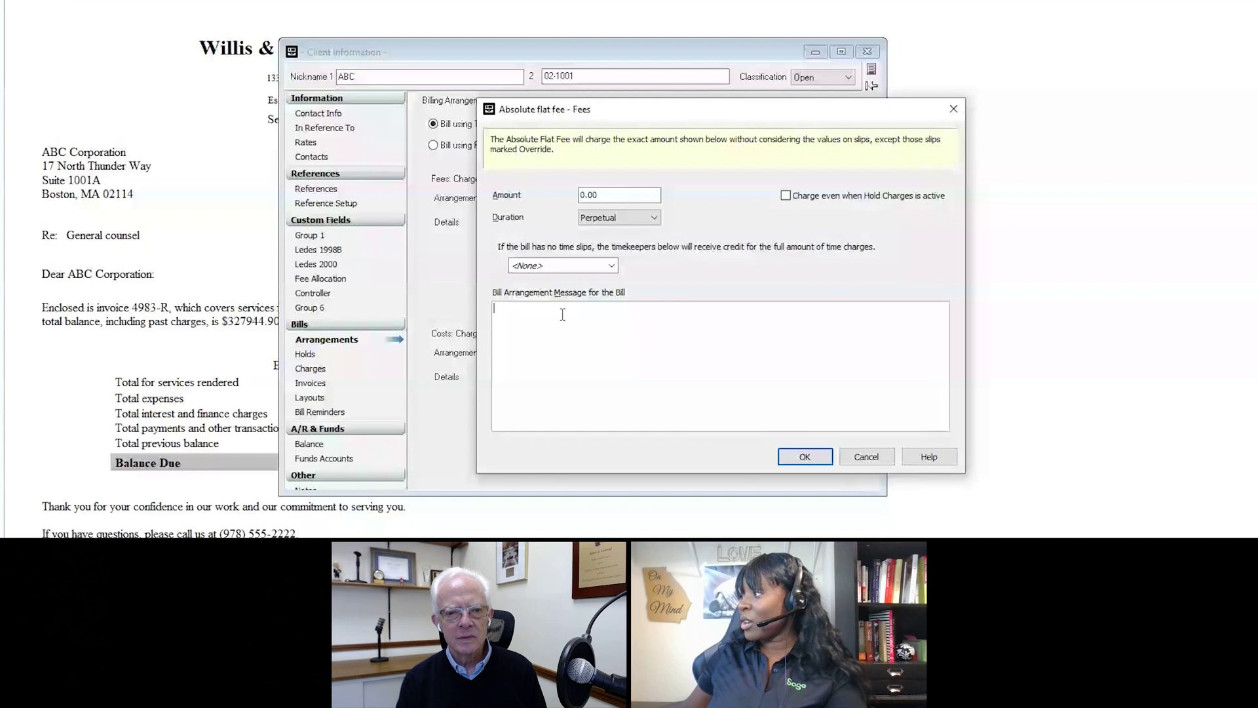
click(562, 314)
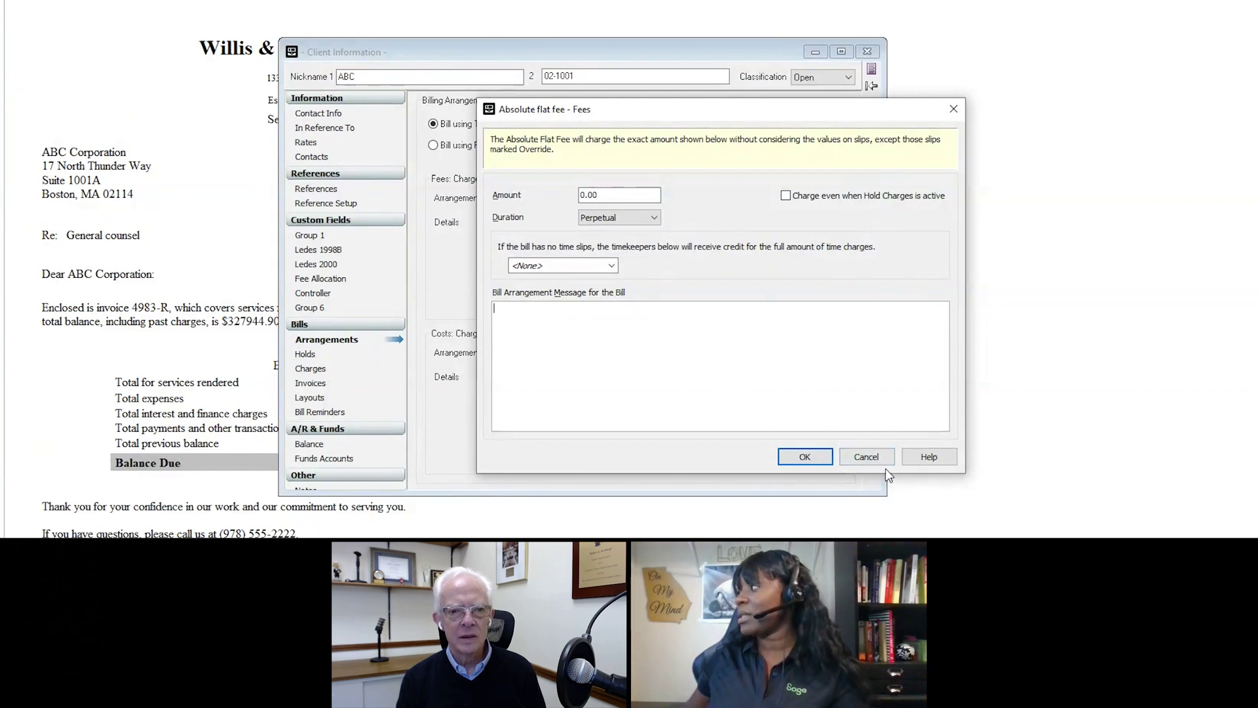
click(866, 457)
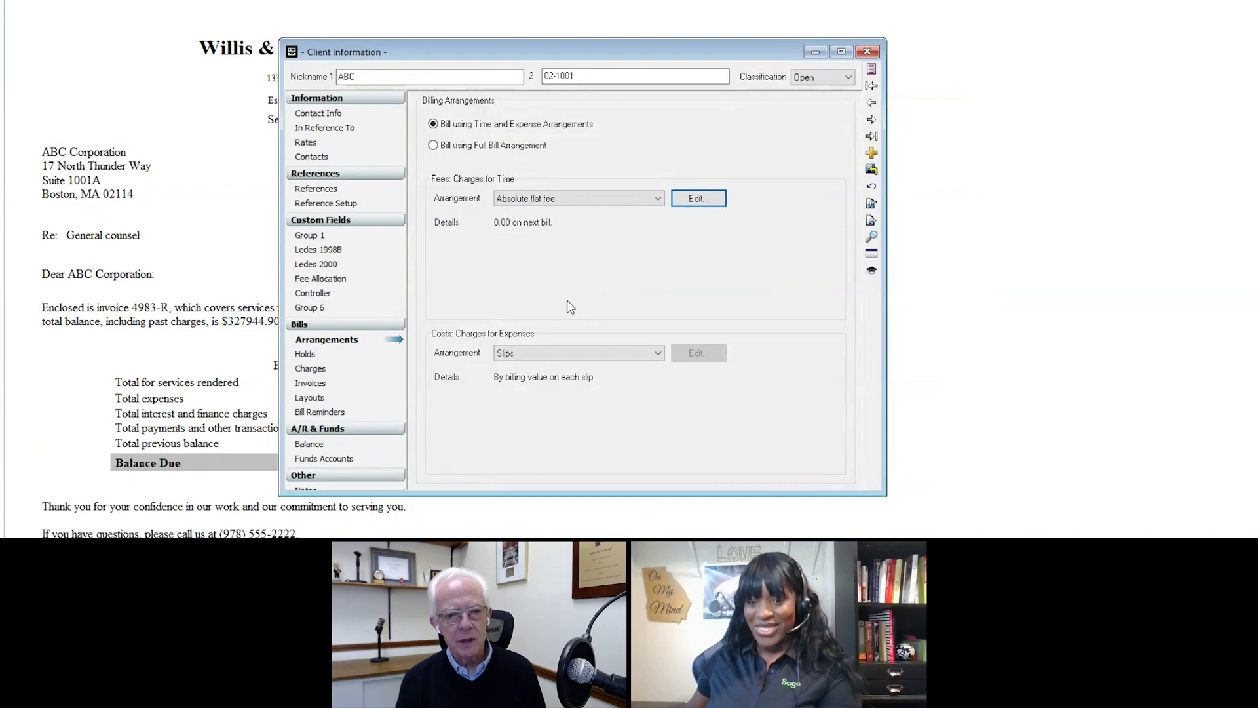
Step: Switch ABC to a full bill arrangement, then close the client window and bill layout unsaved
click(439, 147)
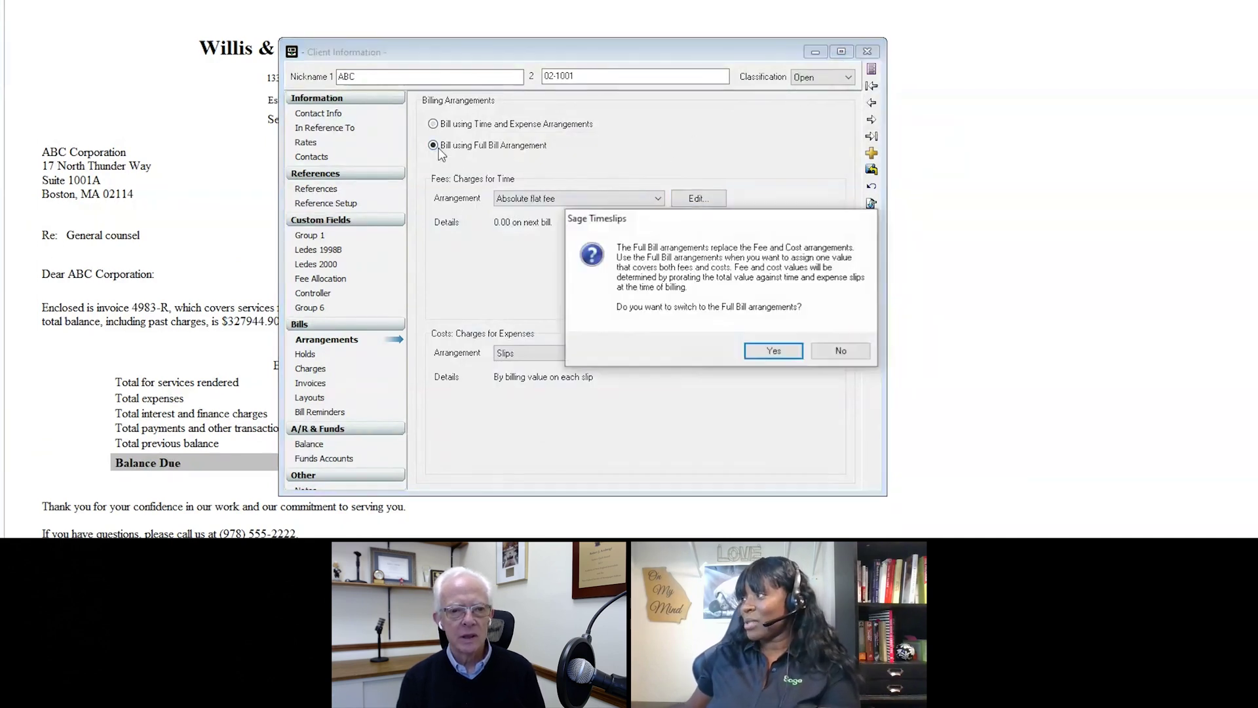
click(767, 354)
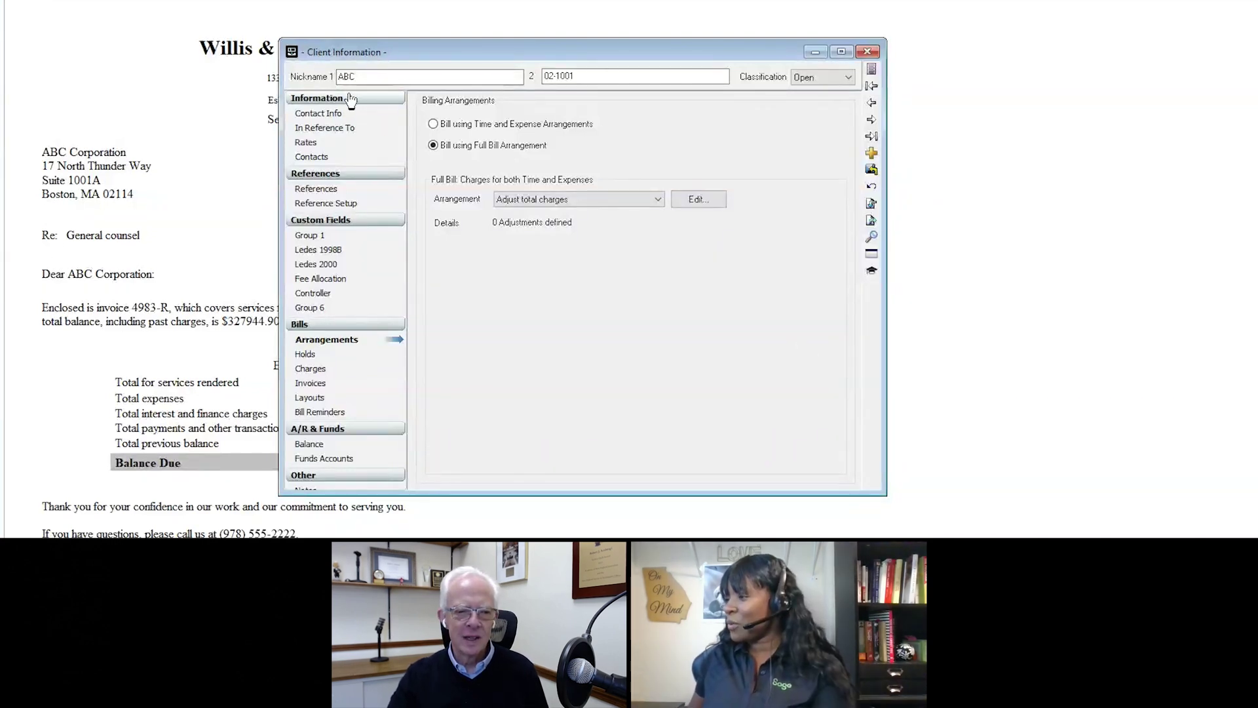
click(867, 51)
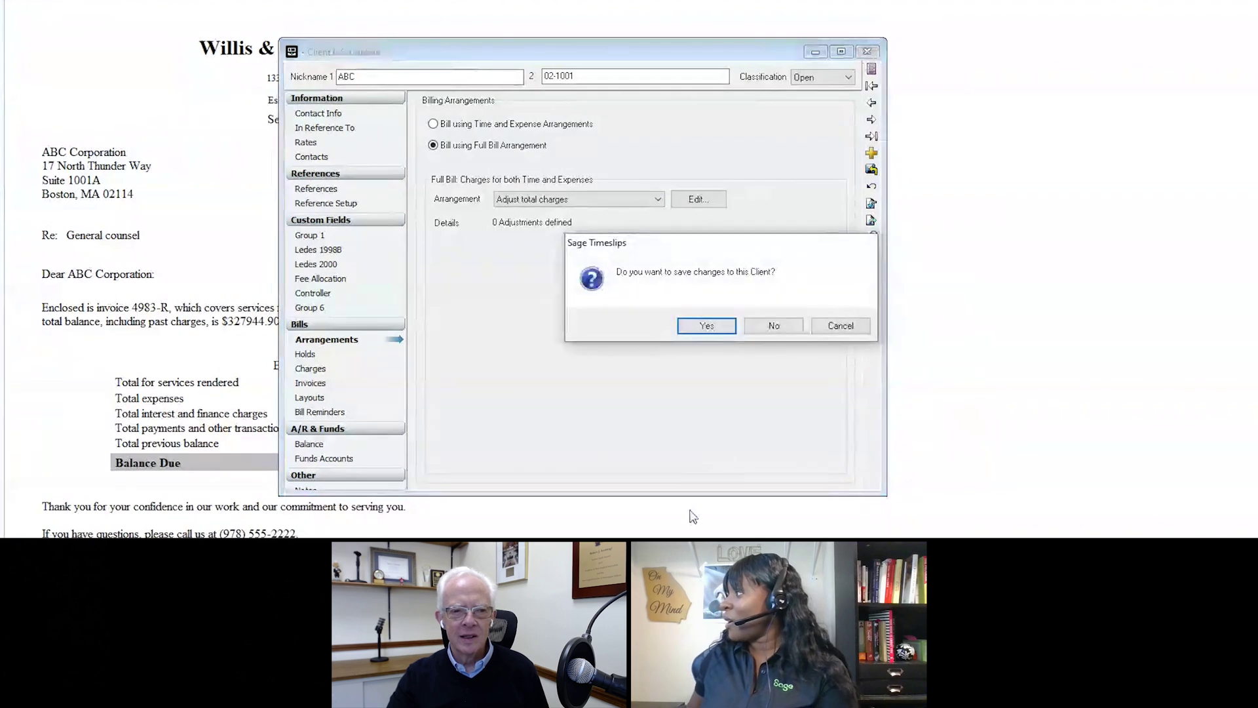
click(777, 325)
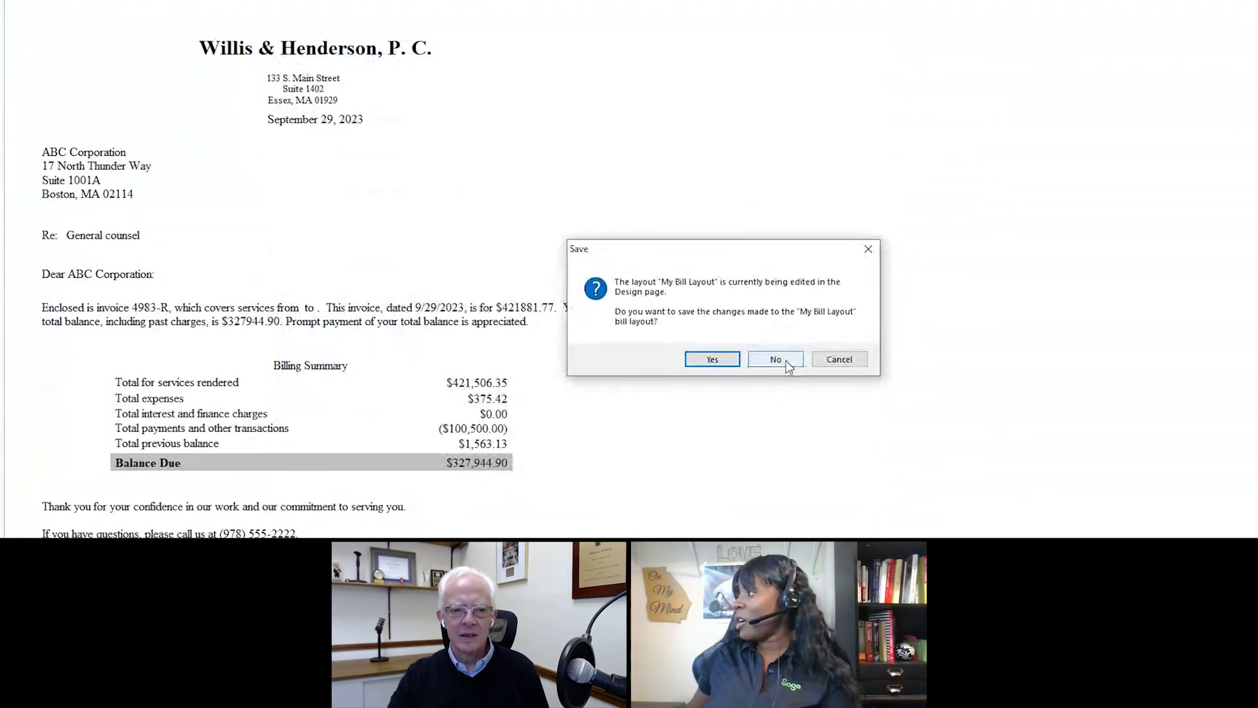
click(788, 364)
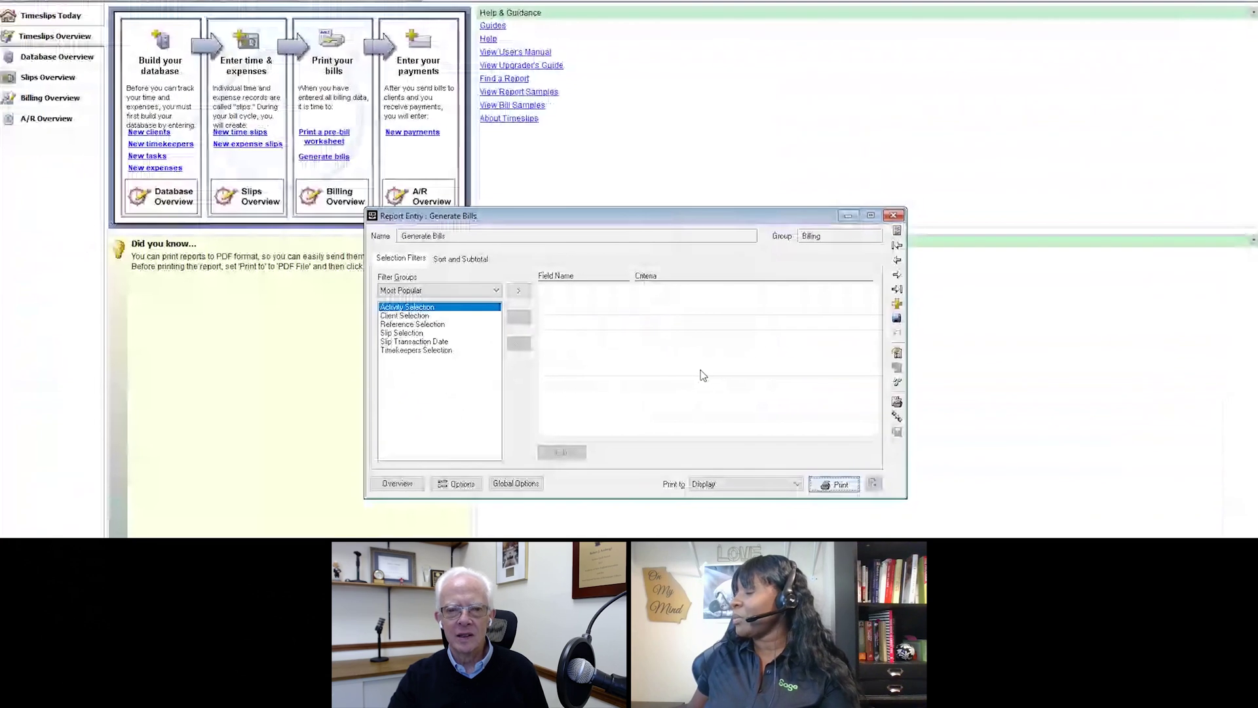
Step: Close Generate Bills and start a Quick Bill for existing client Bishop with a time entry
key(Escape)
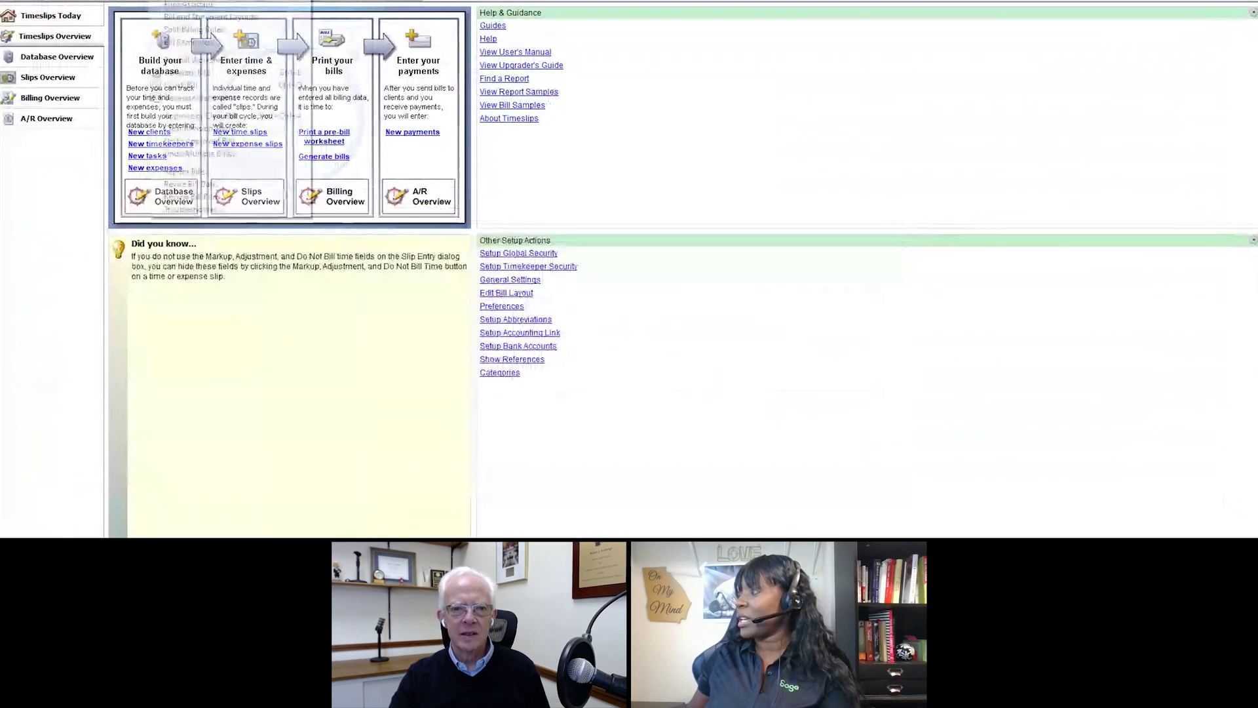
click(197, 84)
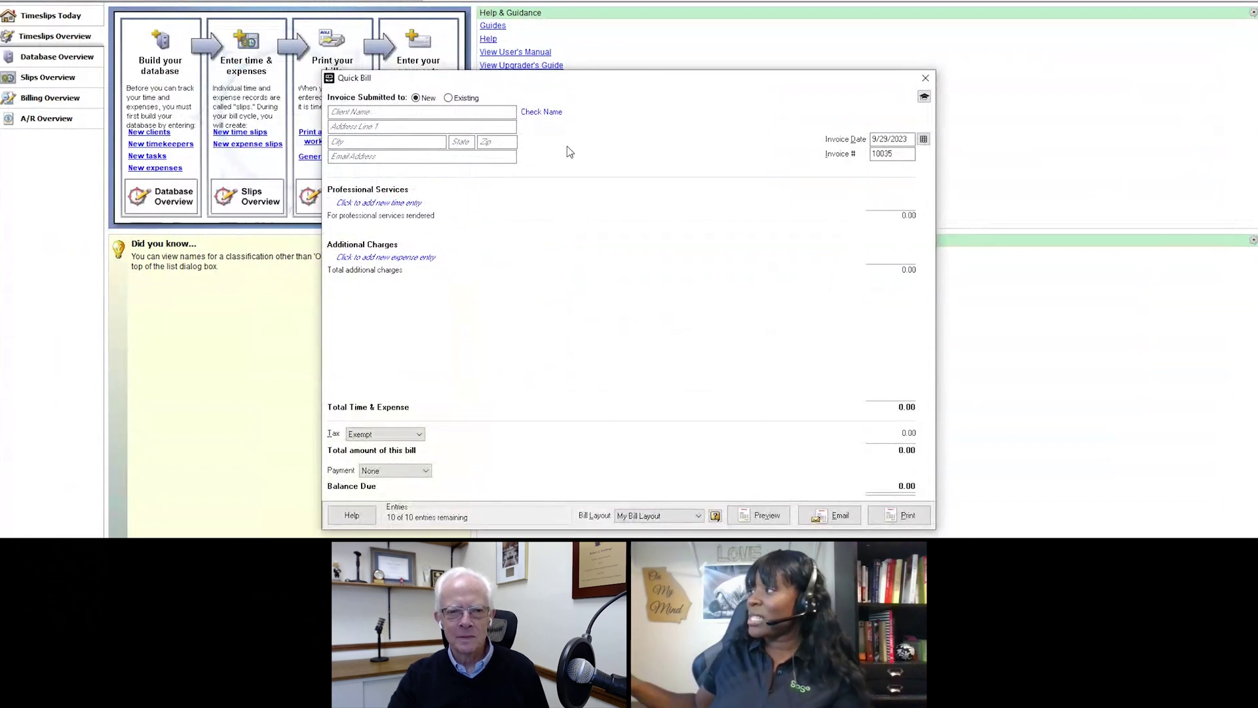
click(453, 99)
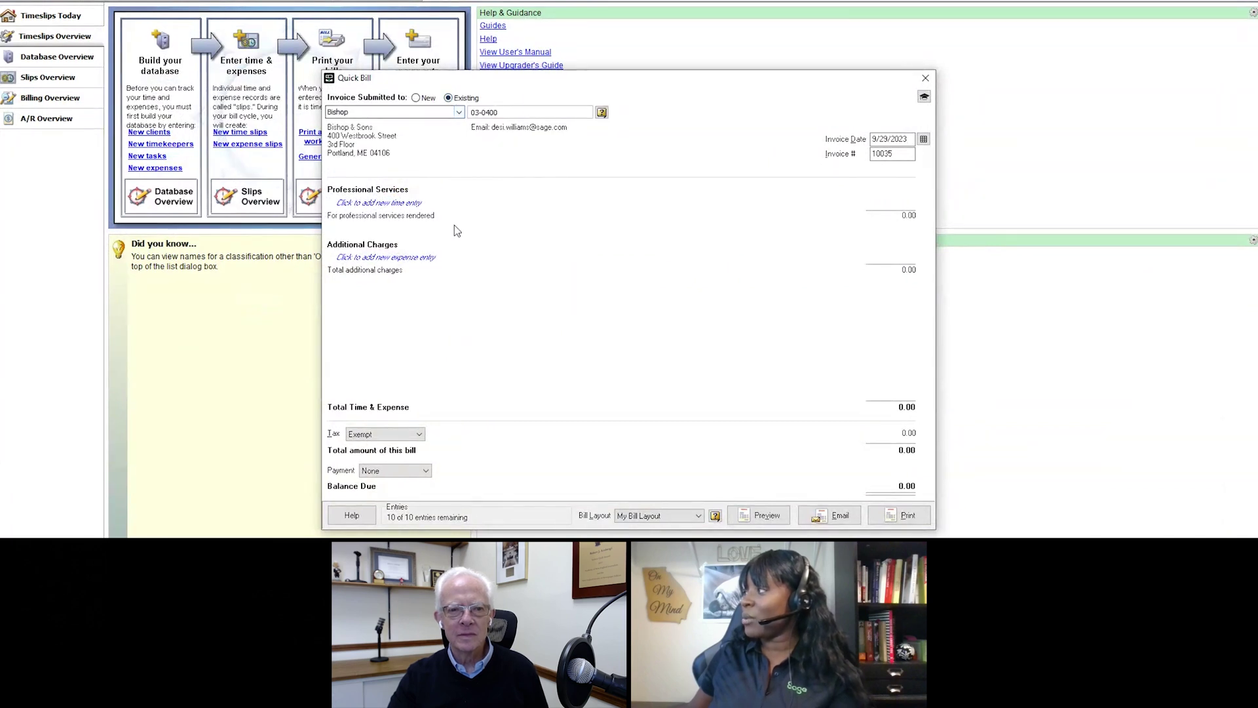
click(412, 204)
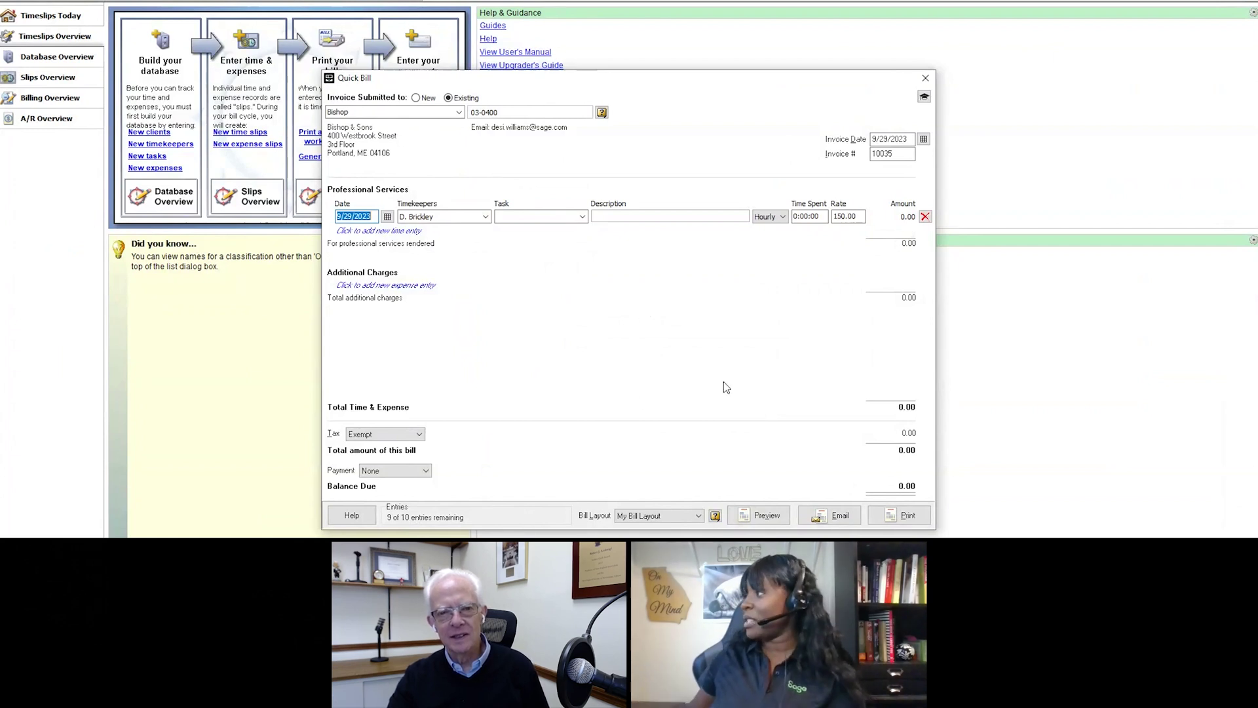
Step: Close the Quick Bill, confirming to discard it
click(933, 82)
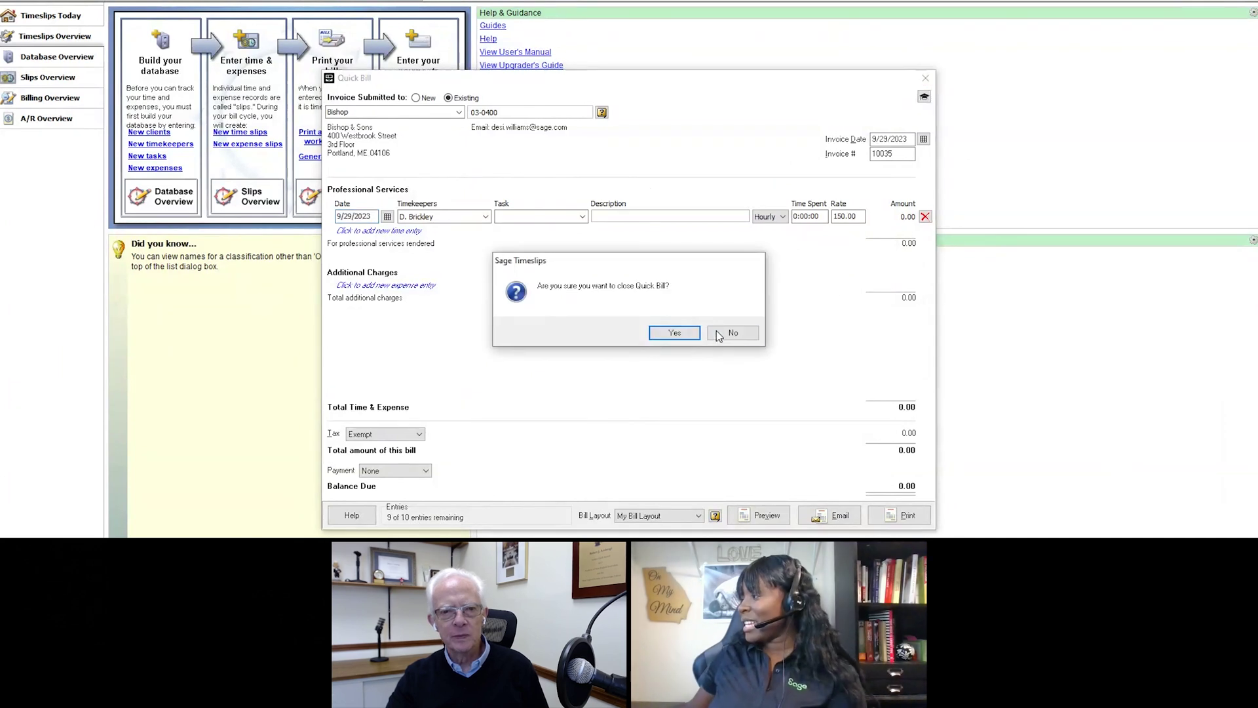
click(678, 332)
click(678, 333)
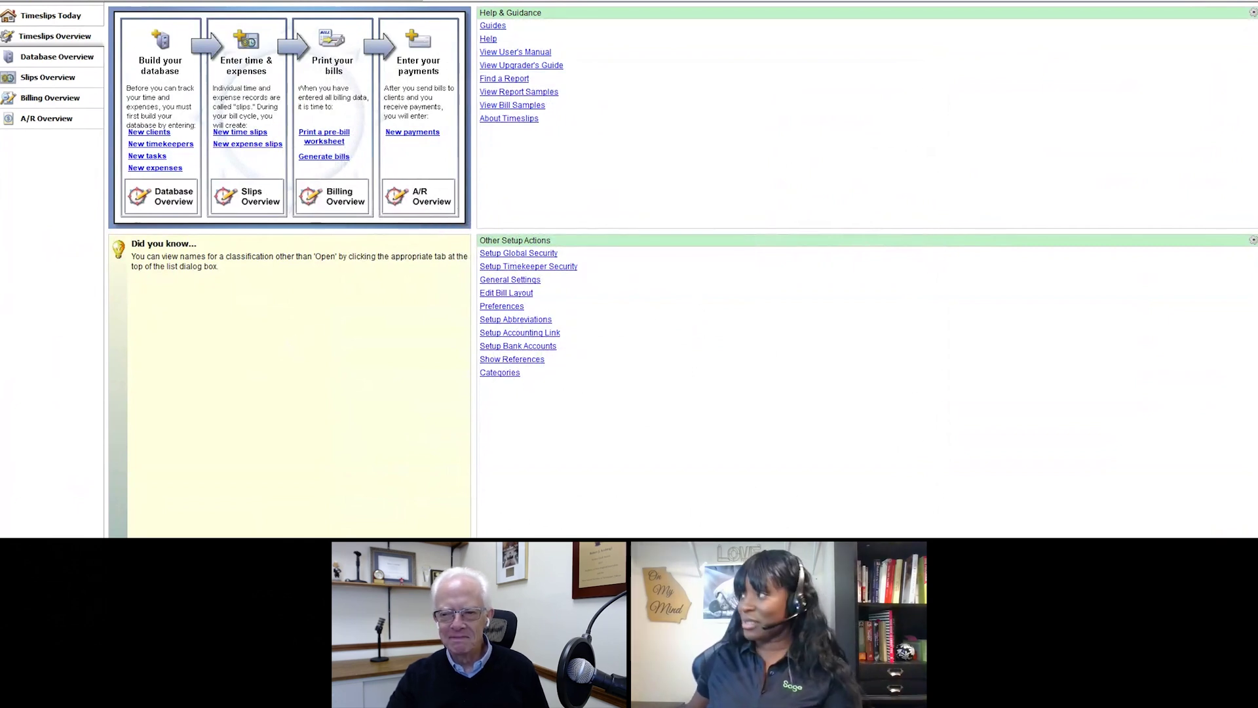
Step: Open the Slip Listing report settings from All Reports, Slips tab, and list all filter fields
click(185, 12)
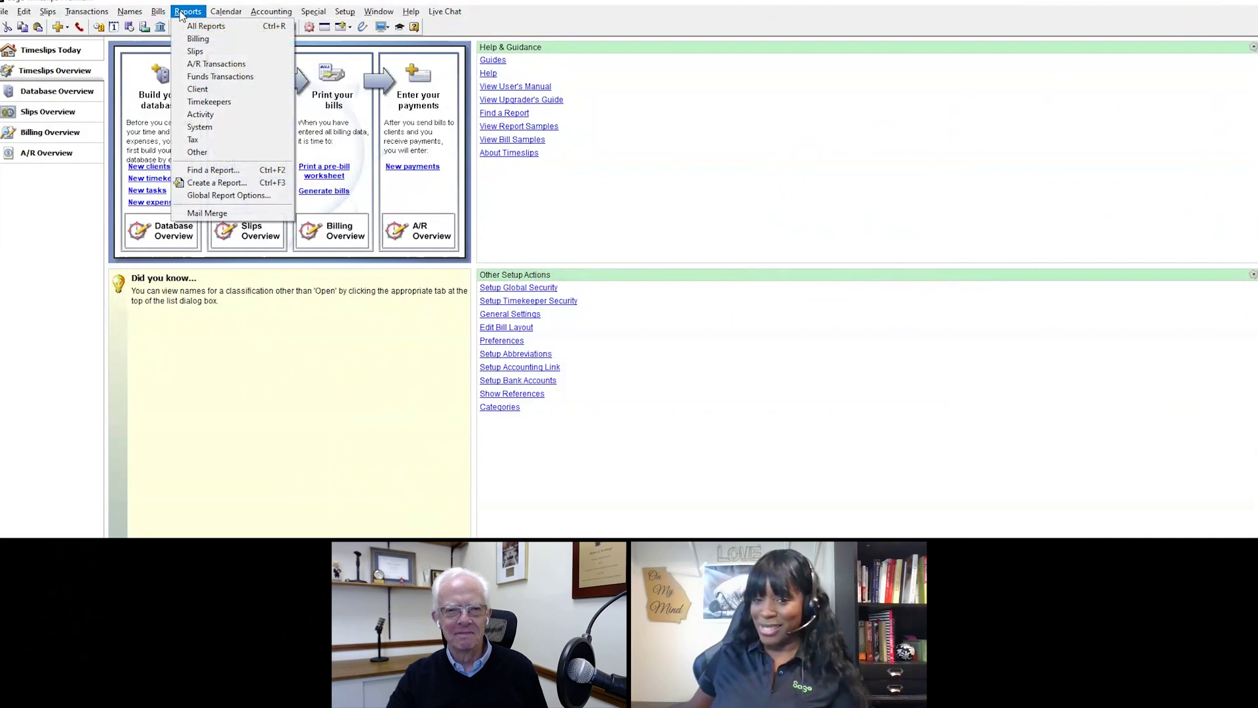
click(208, 26)
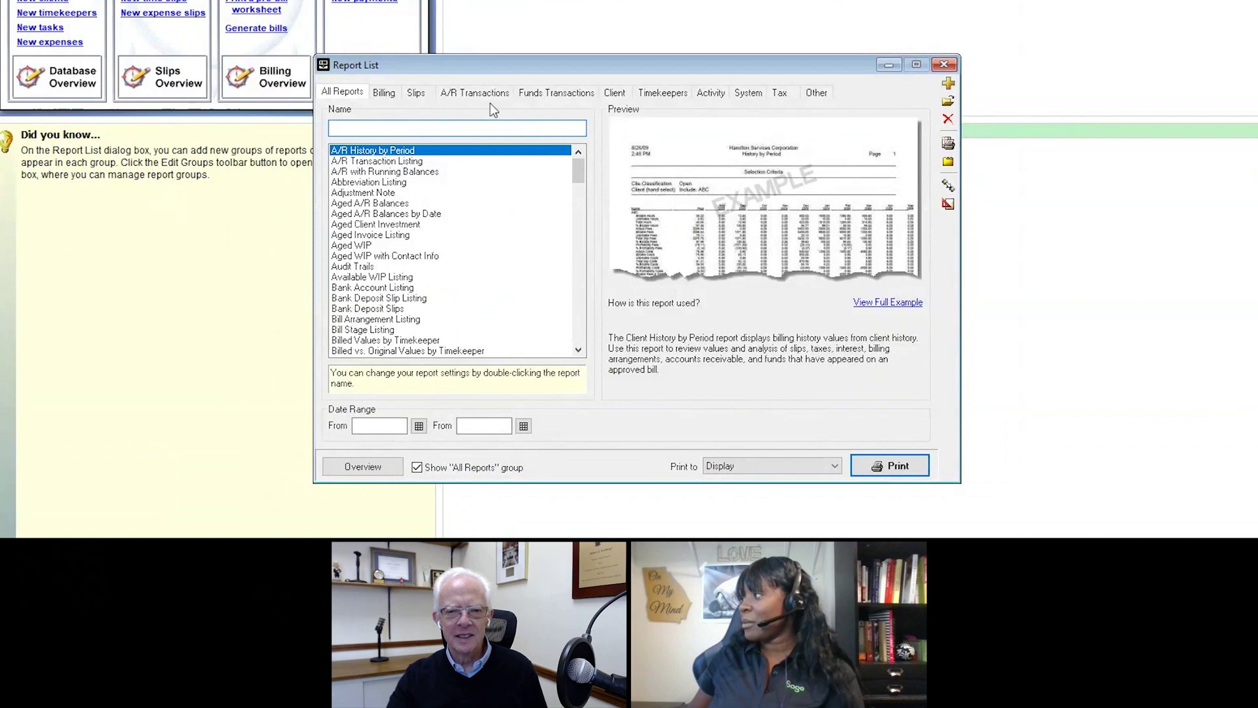
click(414, 92)
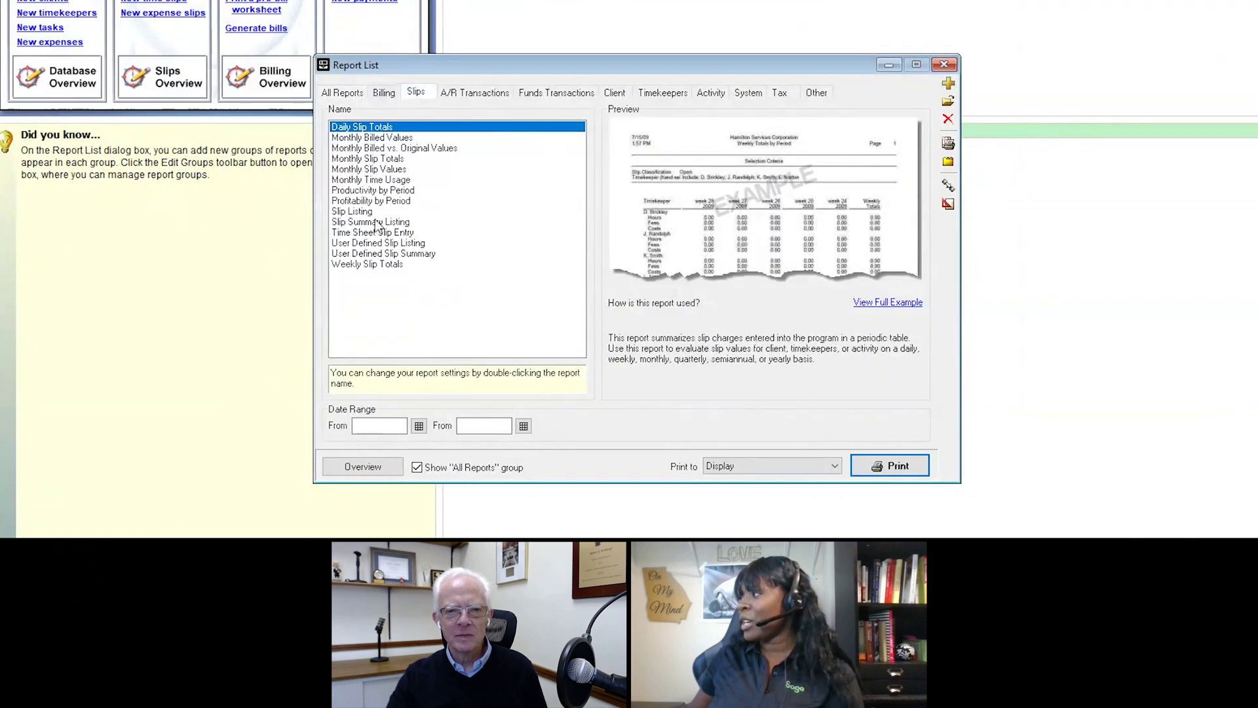
click(363, 212)
double_click(362, 215)
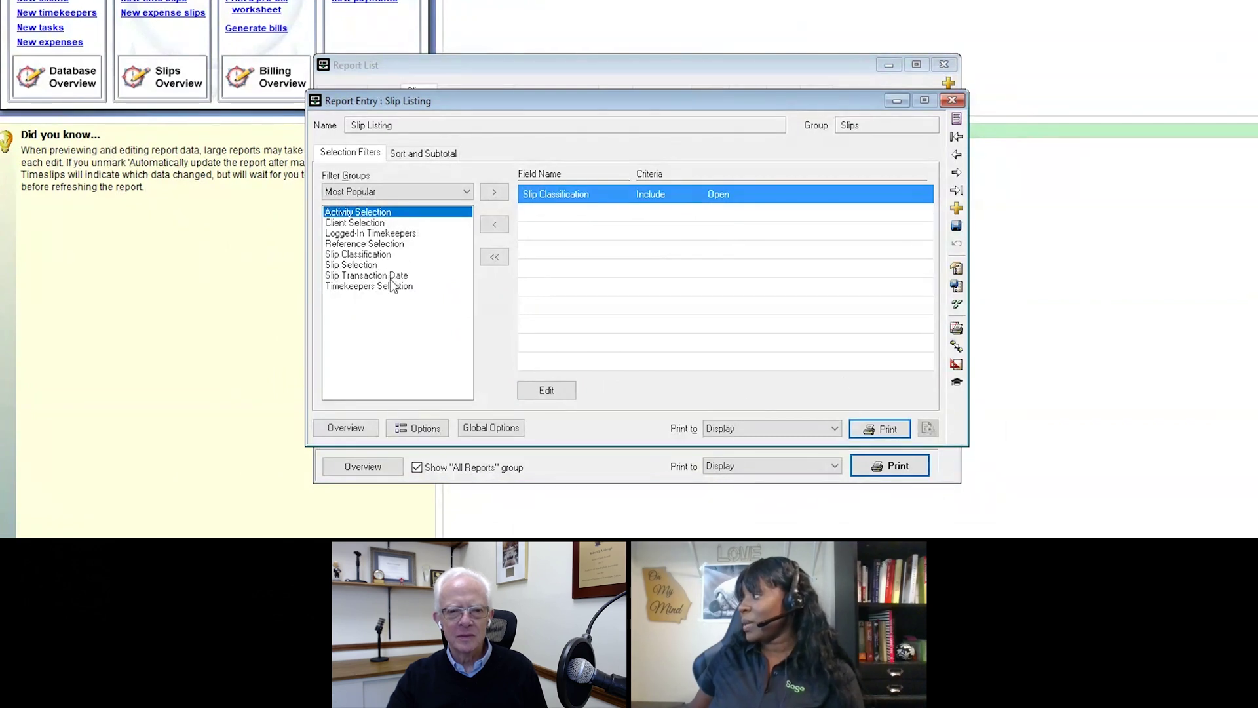
click(459, 193)
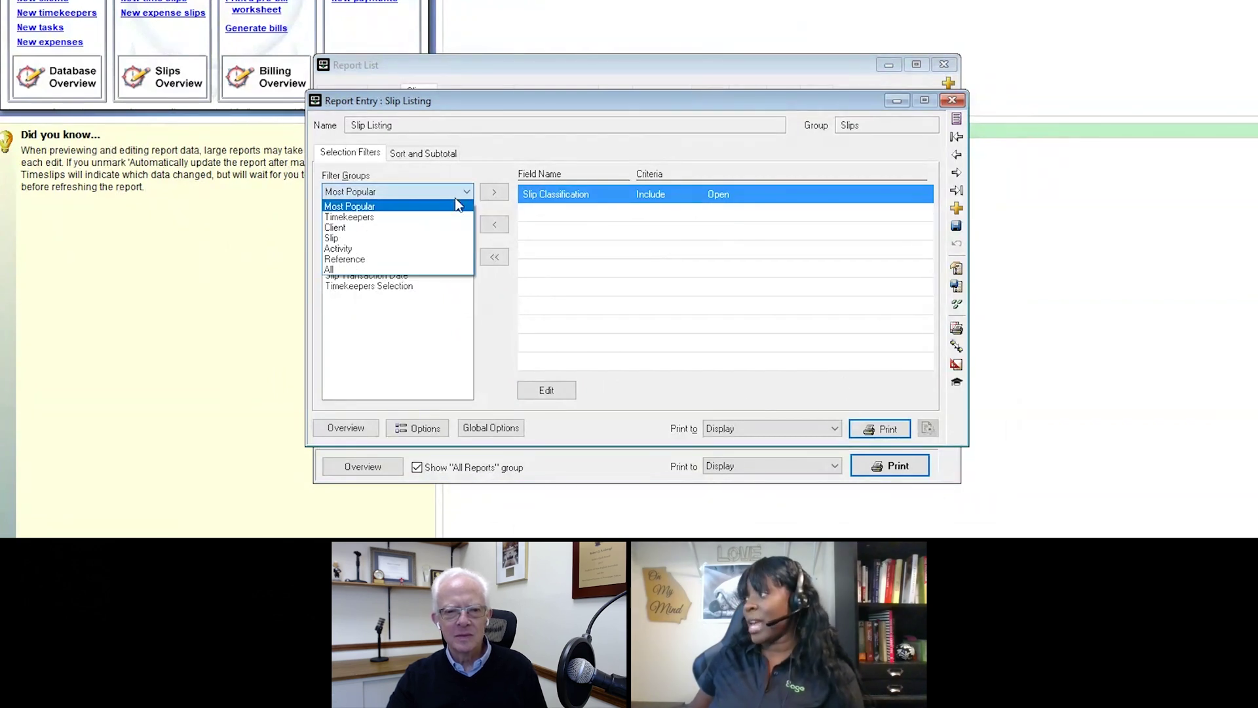
click(364, 269)
drag(464, 228, 473, 160)
Step: Sort by Client Nickname 1 ahead of Slip Transaction ID and run the report to screen
click(434, 155)
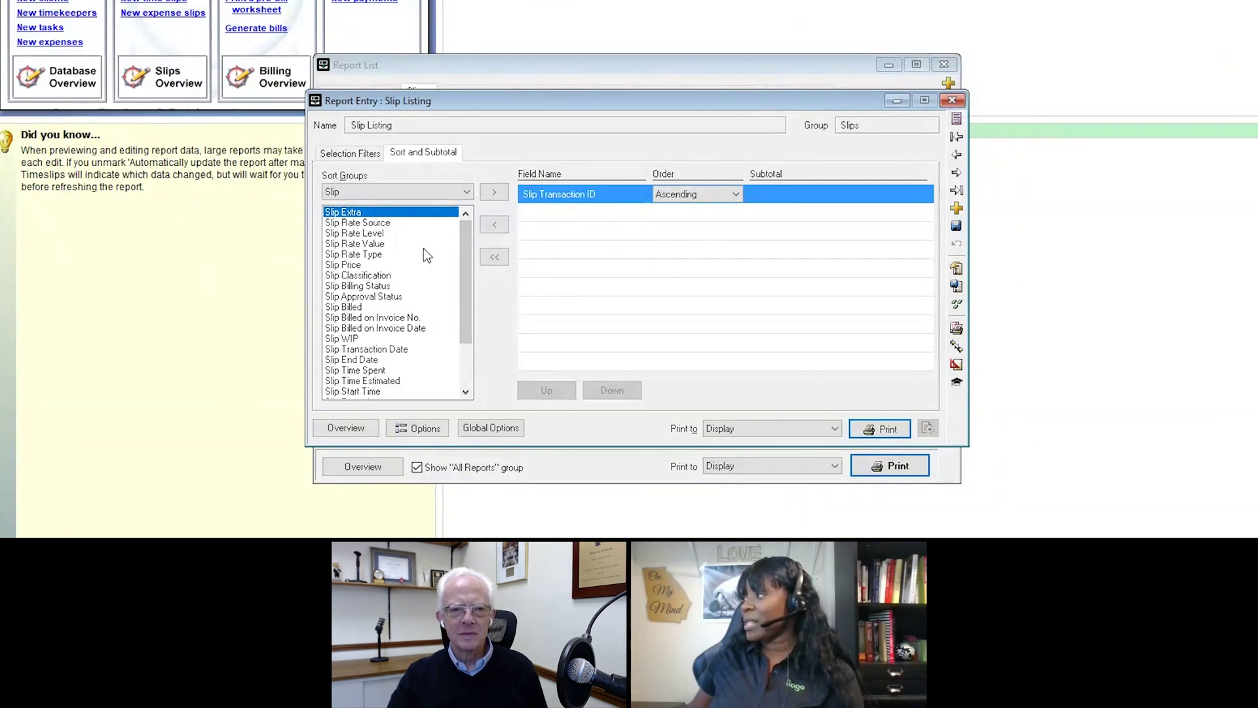
click(448, 194)
click(408, 204)
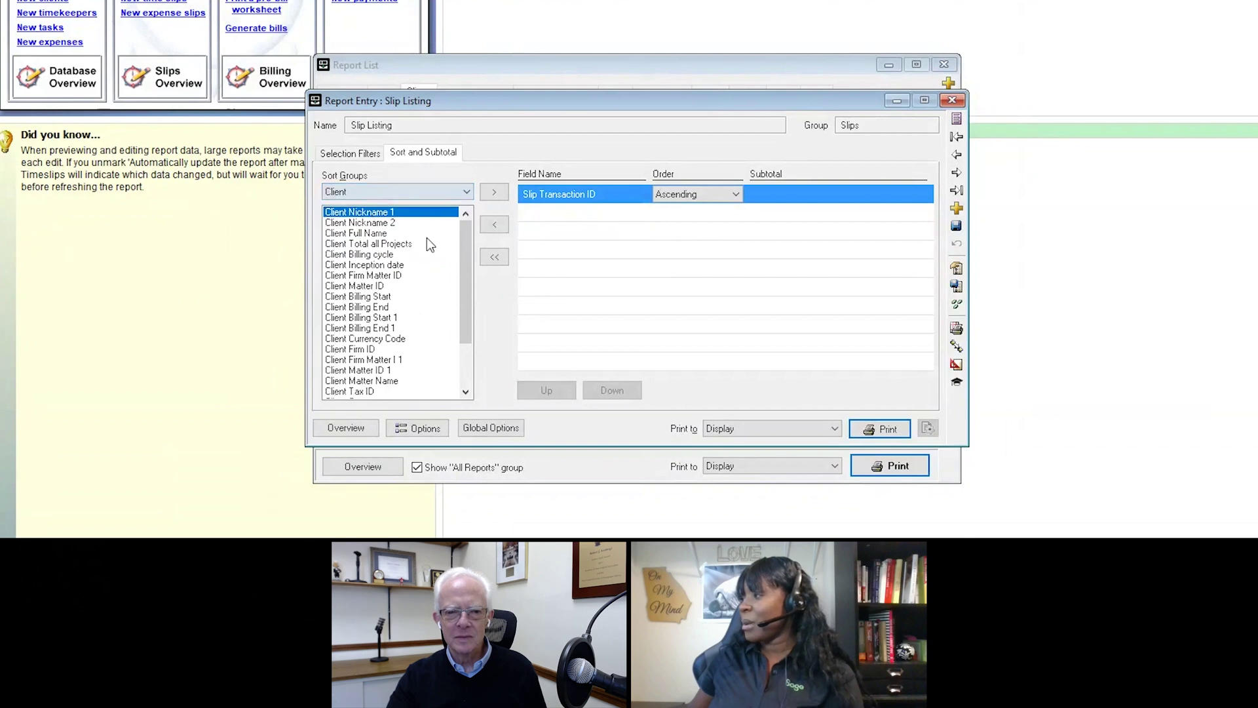
double_click(389, 215)
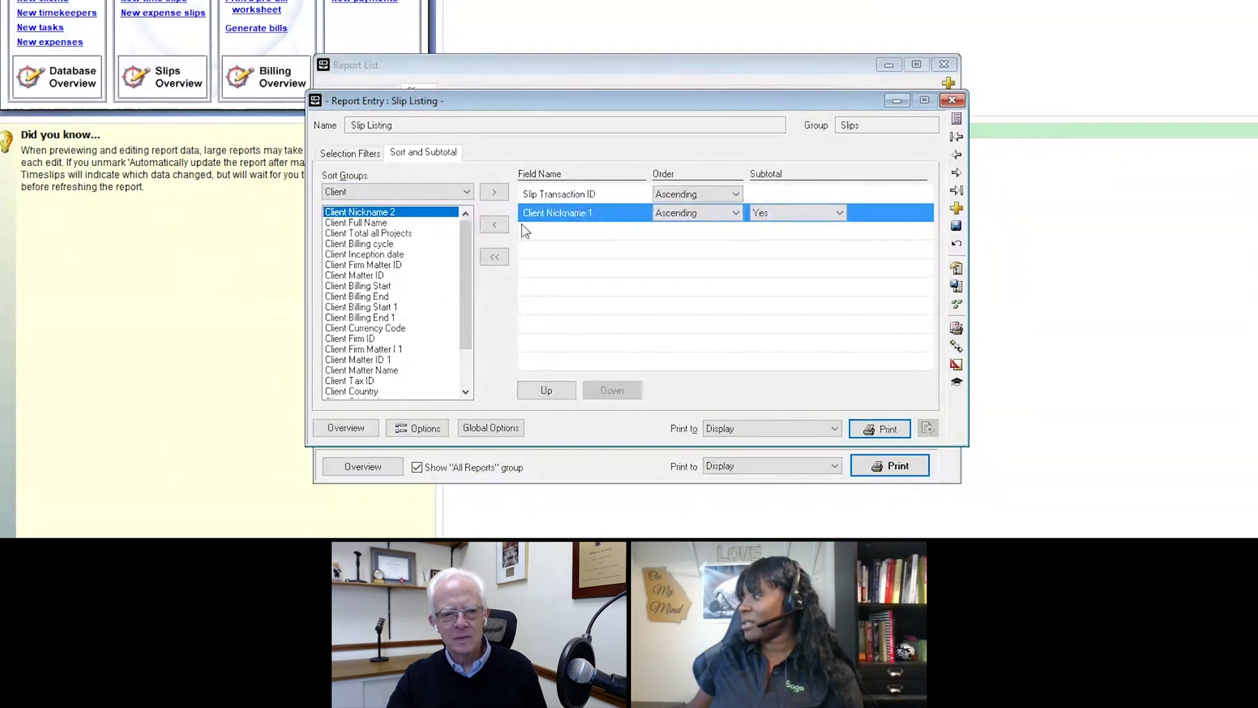
click(546, 389)
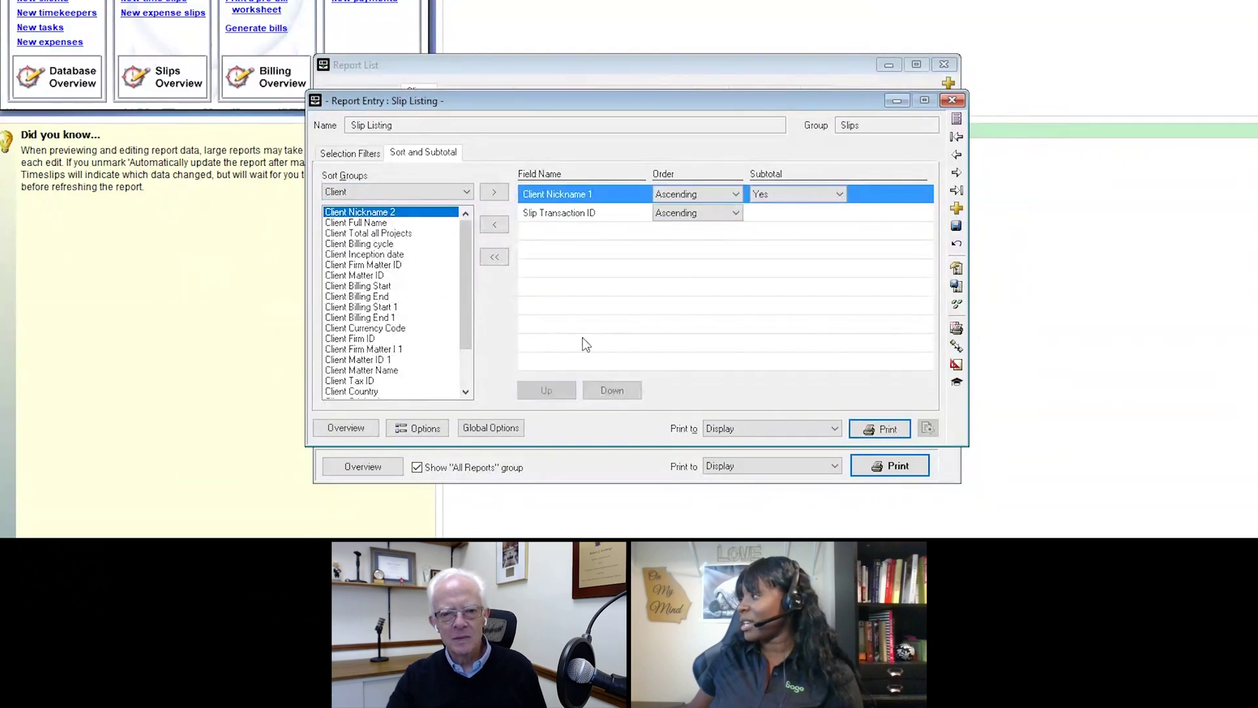
click(886, 427)
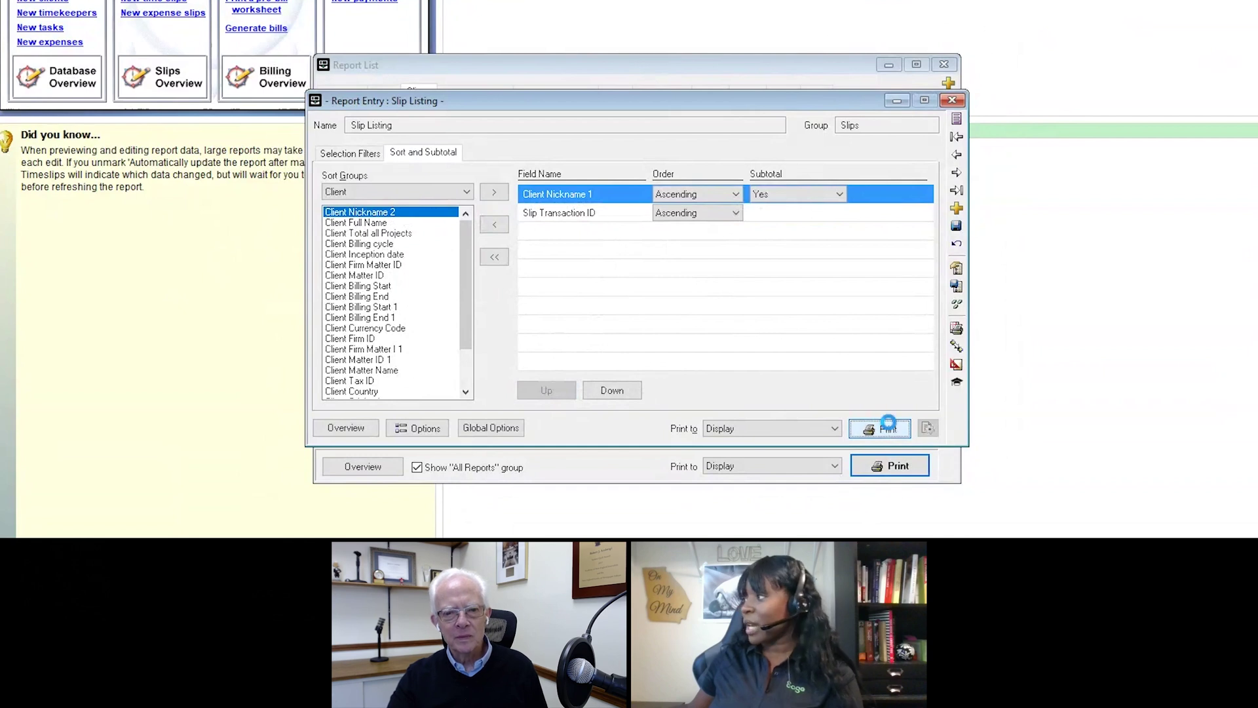
click(888, 427)
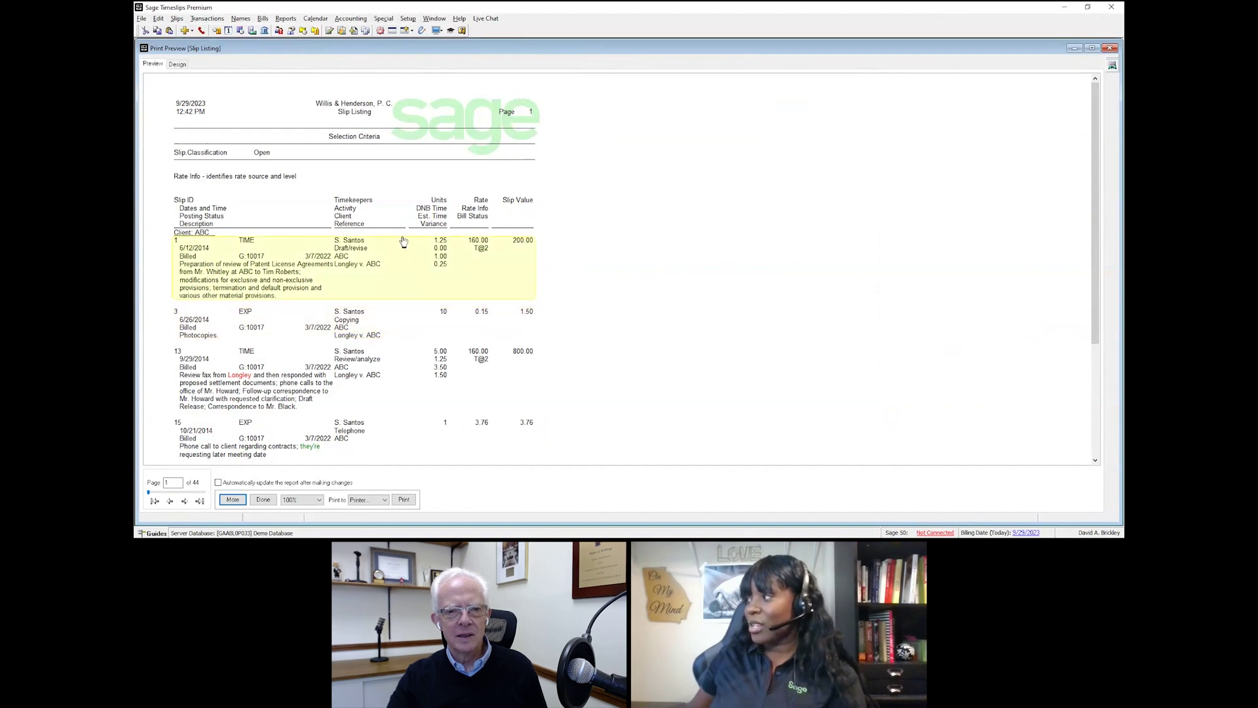
Step: Inspect slip 1's details, then close Slip Entry and the report preview
double_click(405, 270)
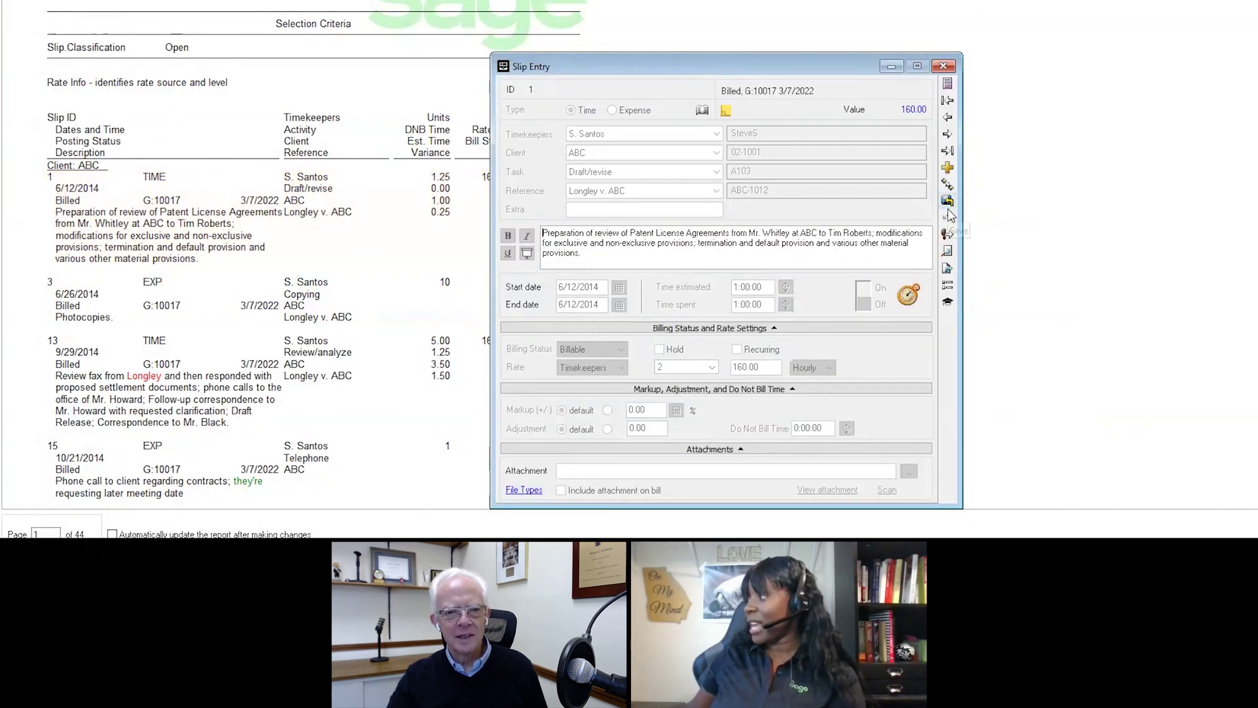
click(943, 66)
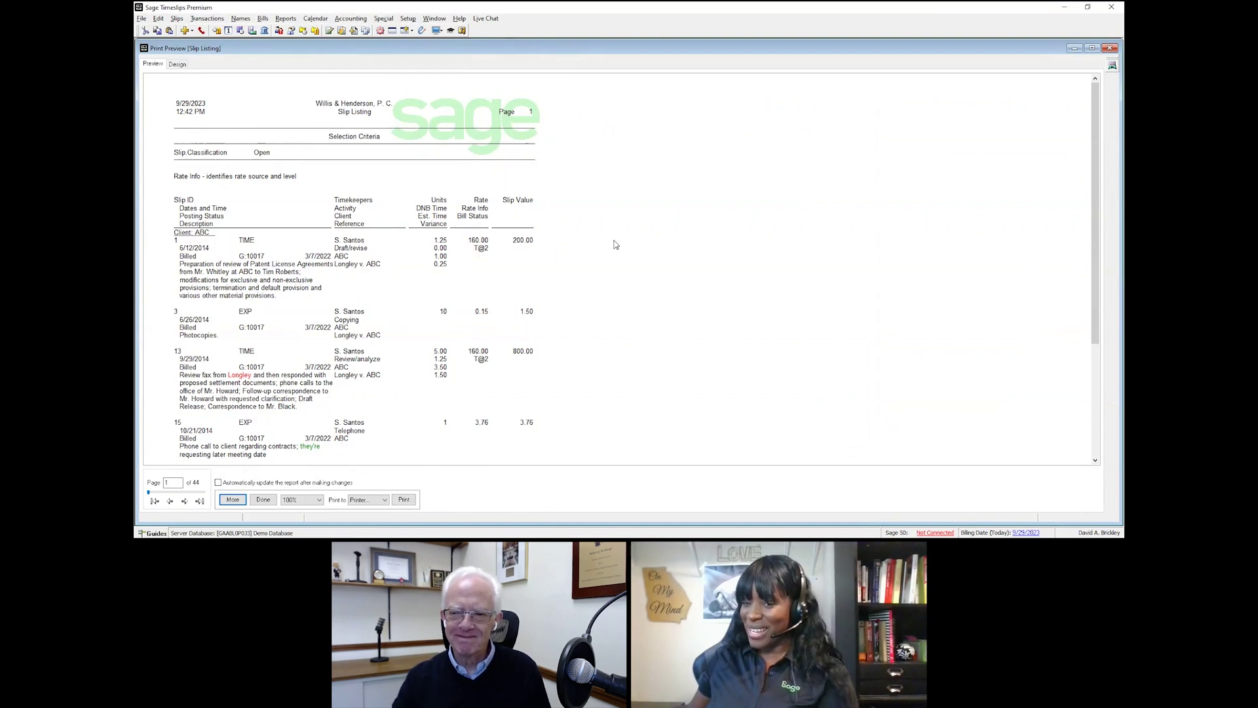
click(1112, 51)
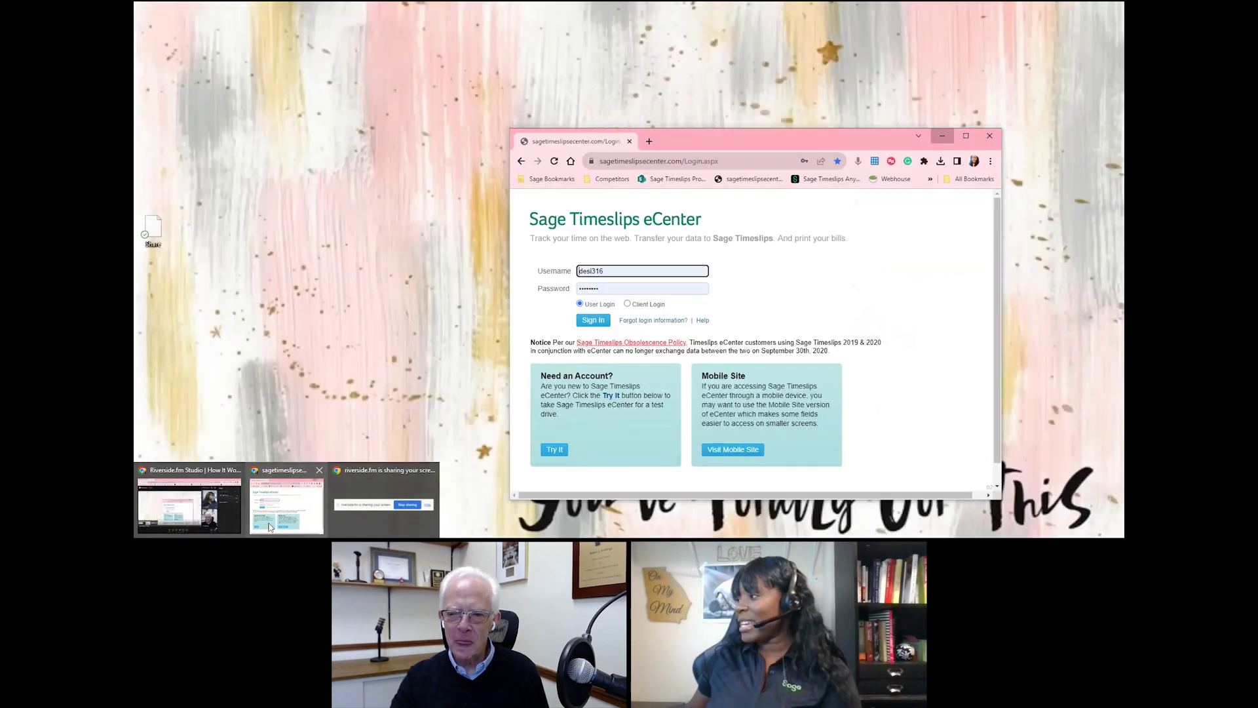
Step: Sign in to eCenter in Chrome, open a blank new time slip full-screen, then return to Timeslips
click(271, 527)
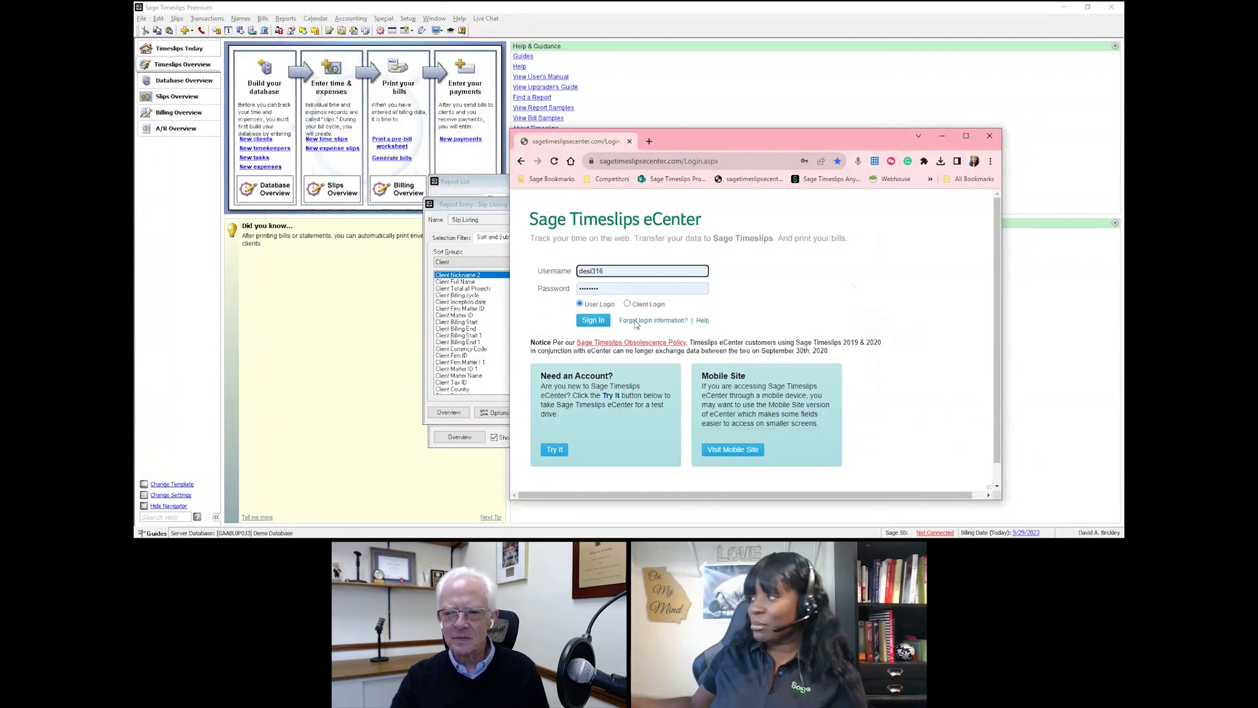
click(597, 324)
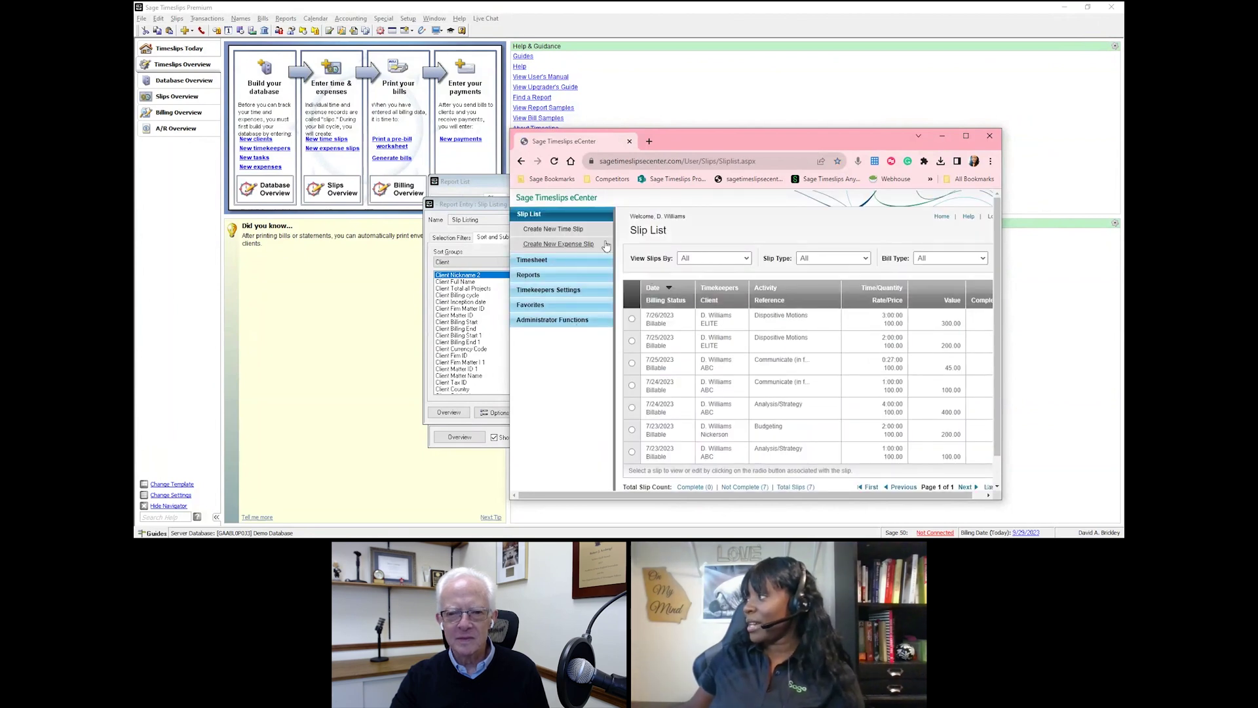
click(559, 231)
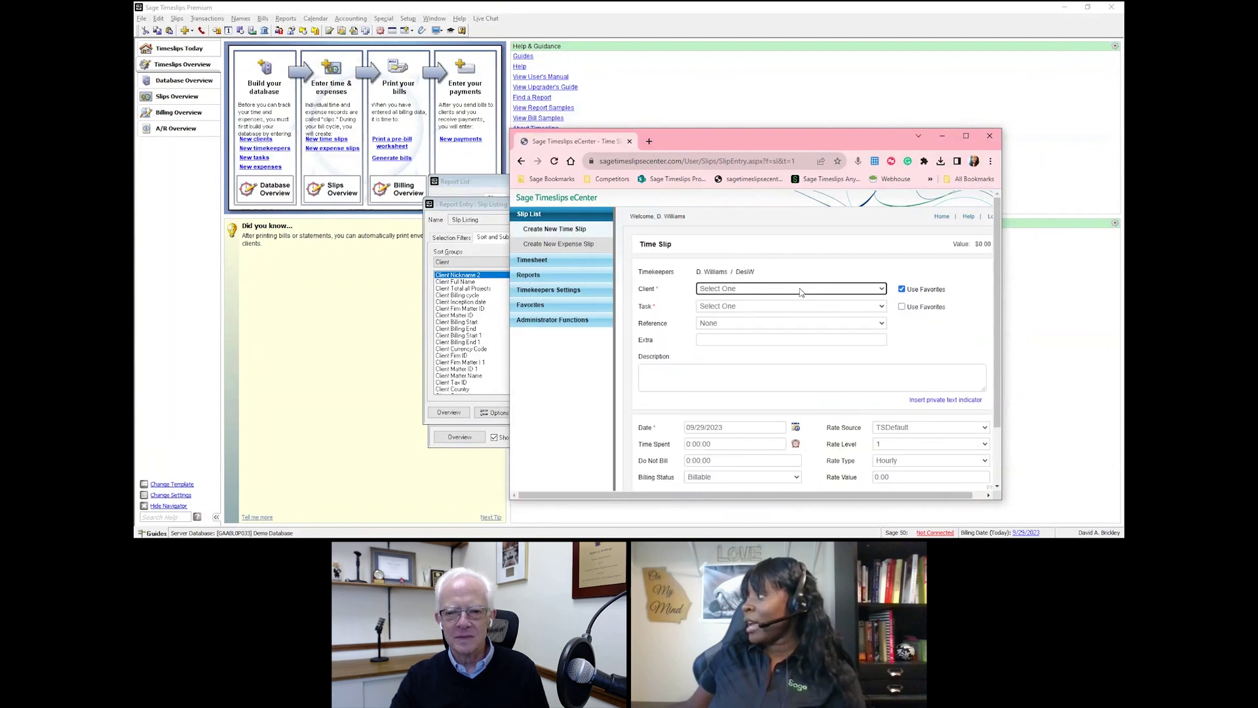
click(966, 136)
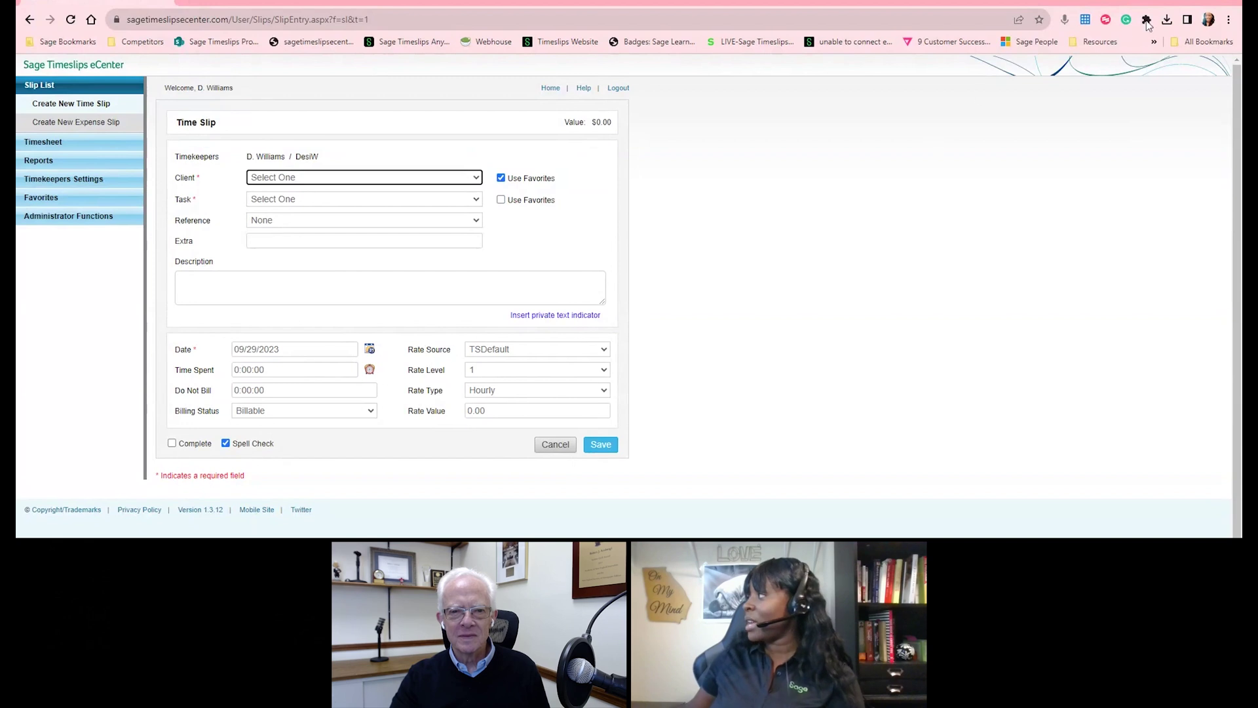
click(1171, 2)
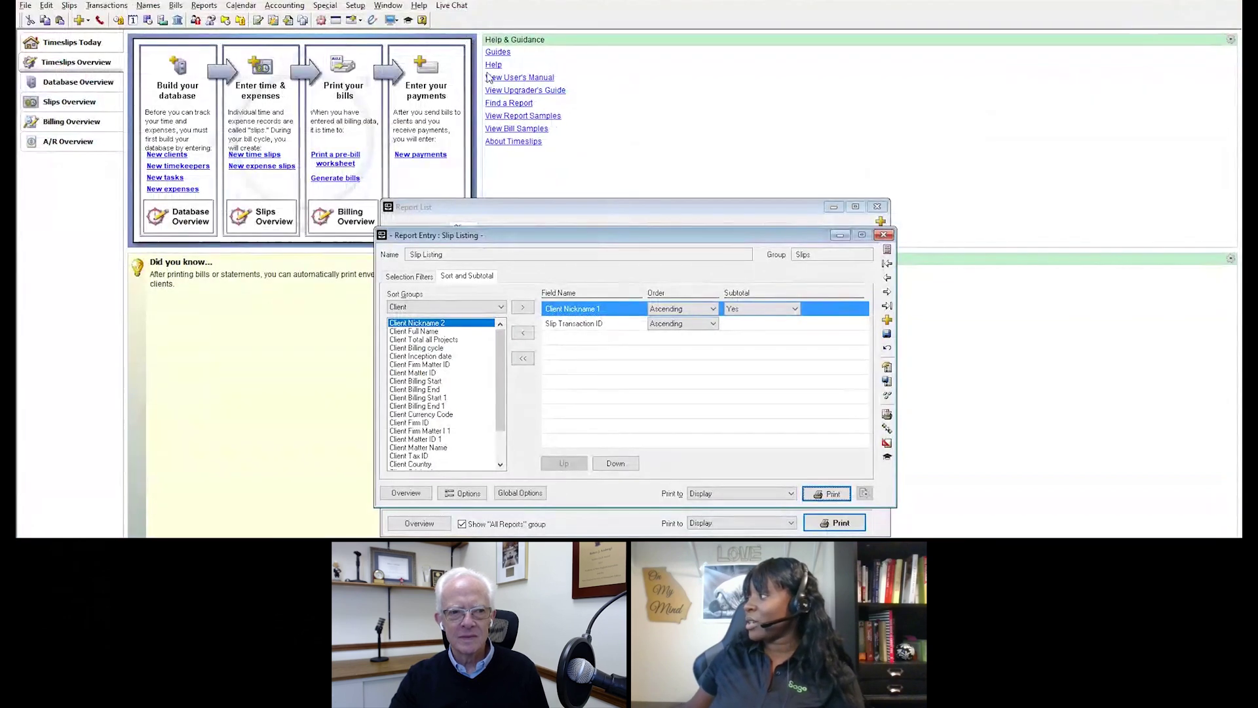
Step: Open the Transfer Data with eCenter dialog listing what will upload, update and download
click(372, 20)
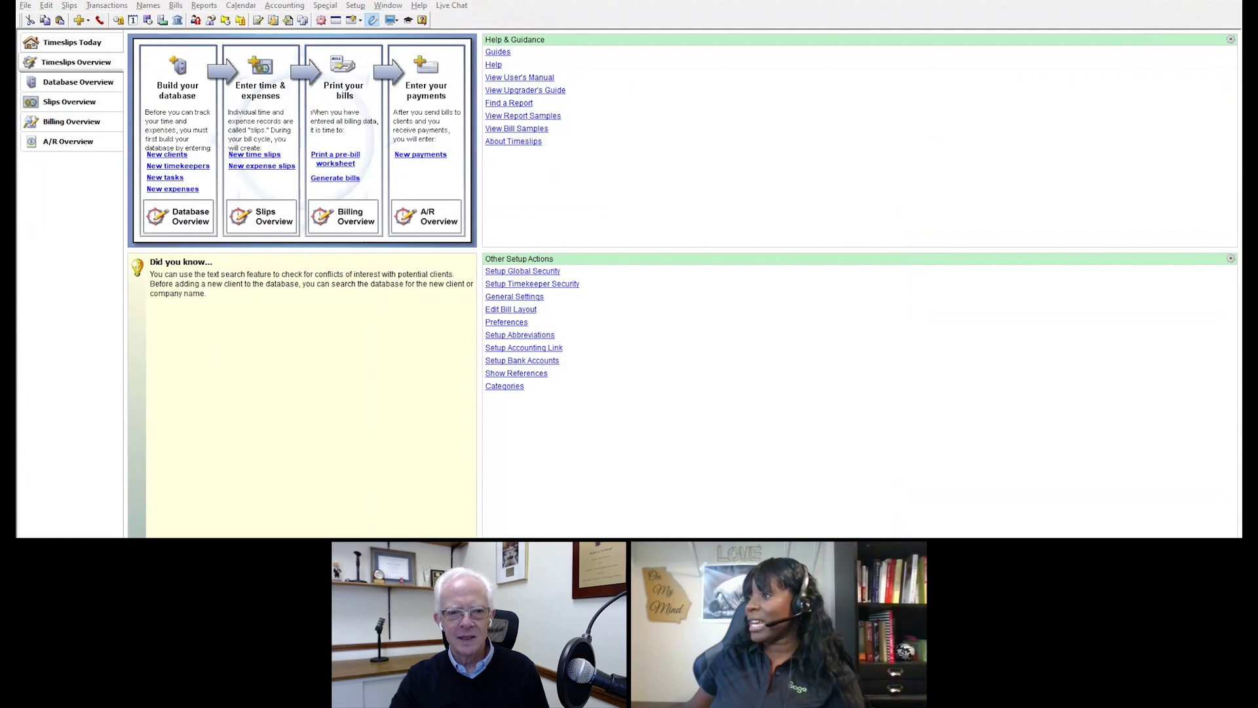